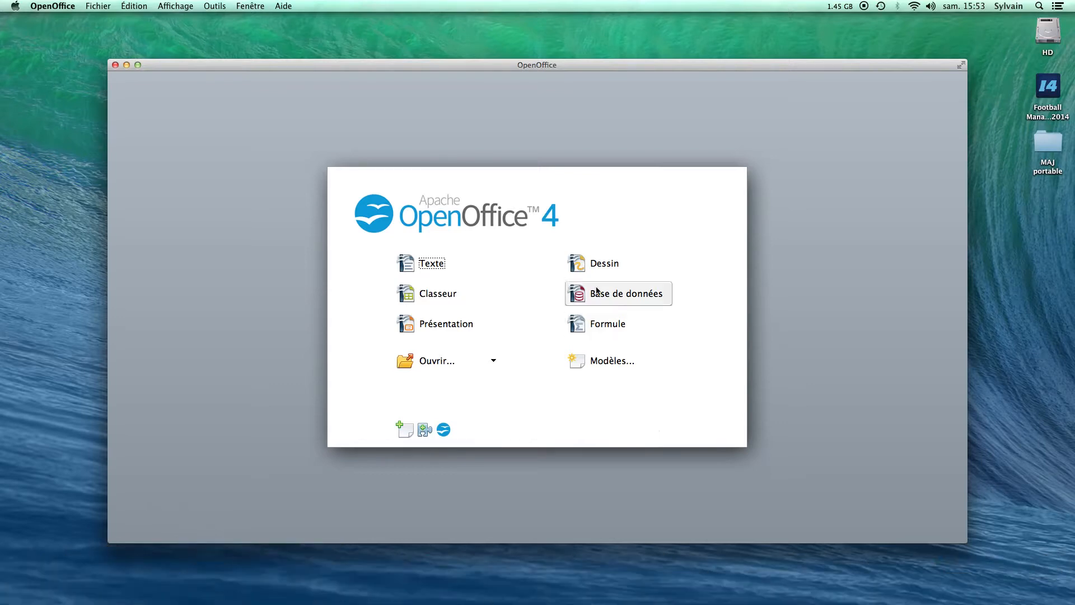
Create a new blank drawing document from the start screen
click(580, 271)
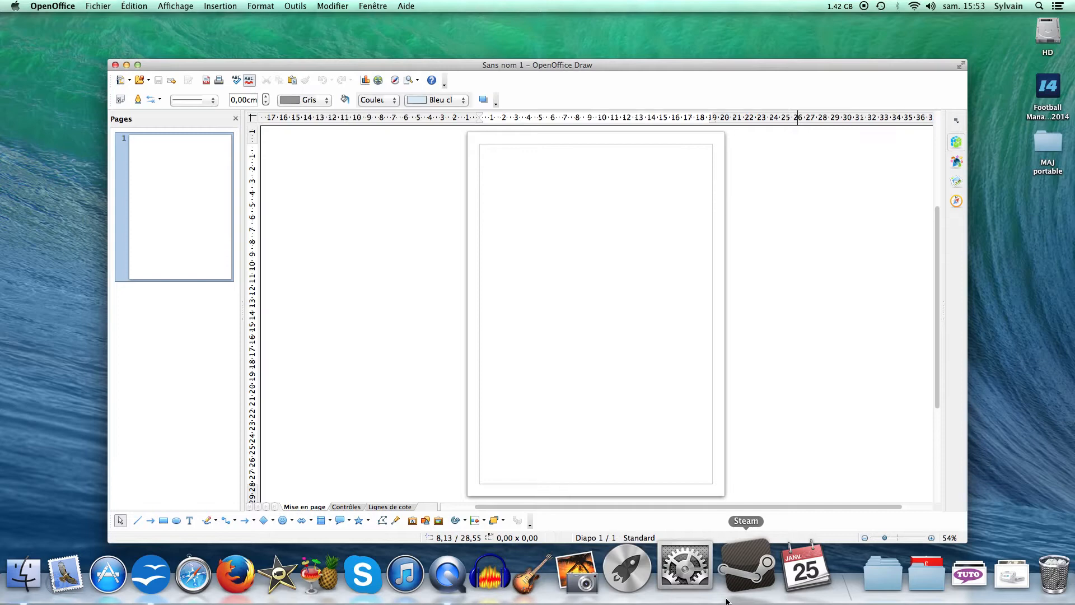
Switch to Safari and search Google Images for "fond noir texture"
click(226, 560)
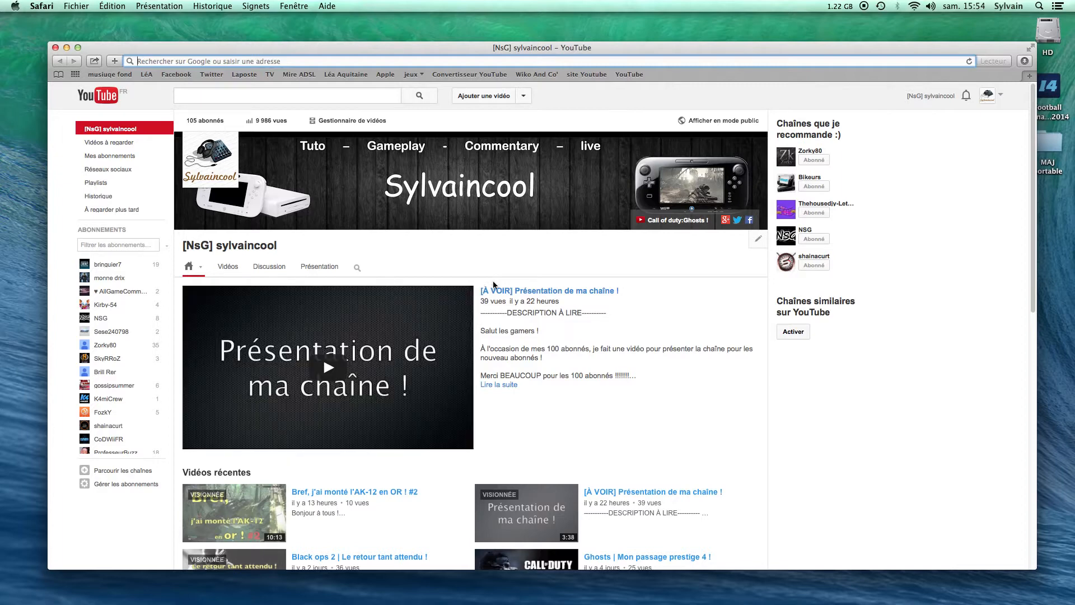
mouse_move(438, 597)
click(268, 62)
text(fon)
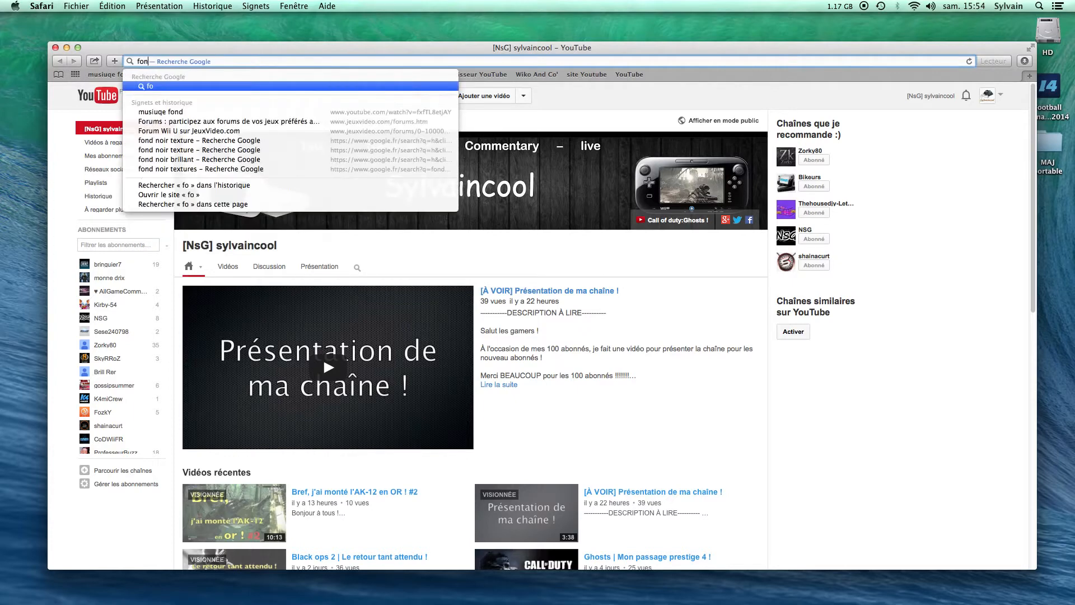
text(d noir )
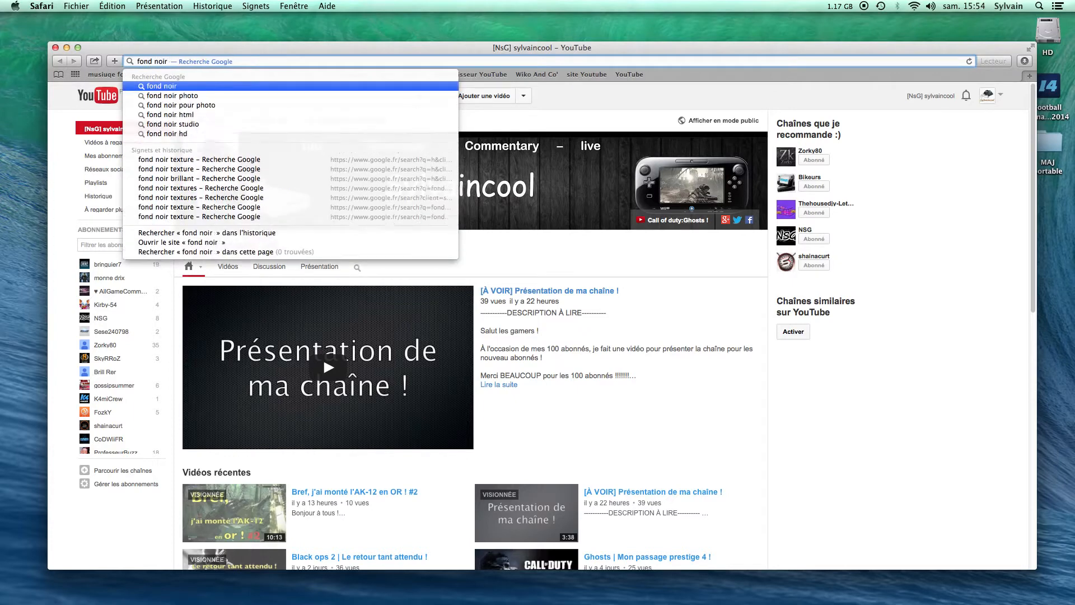
text(texture)
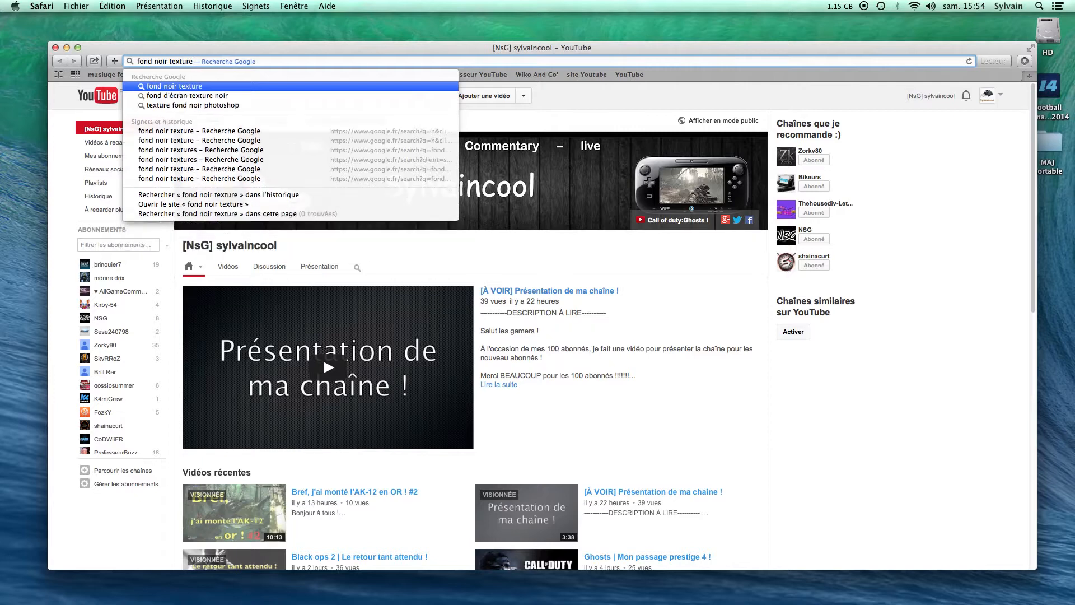
key(Return)
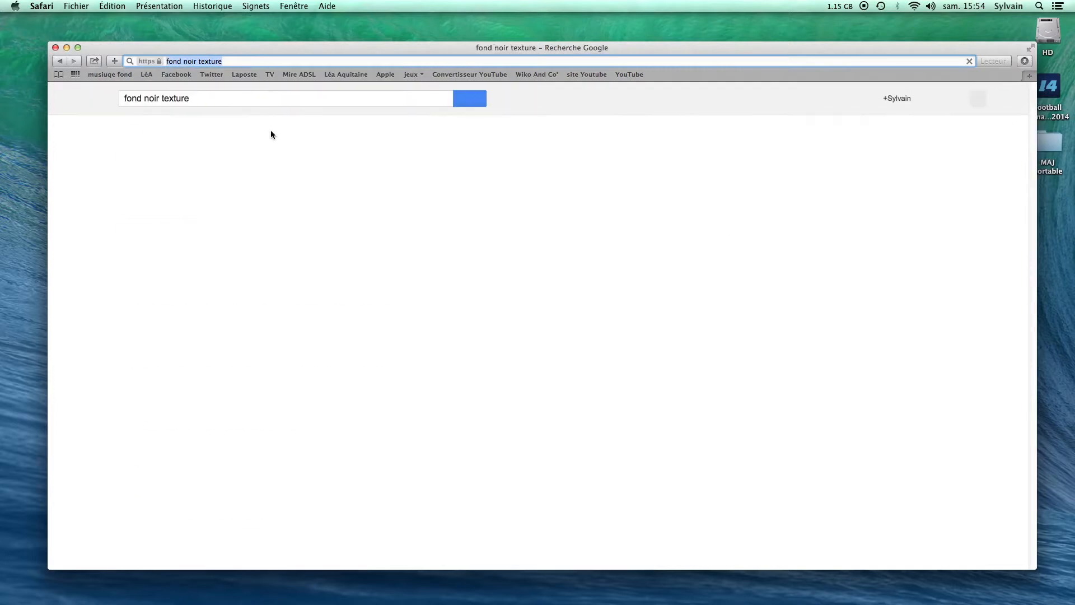
click(236, 235)
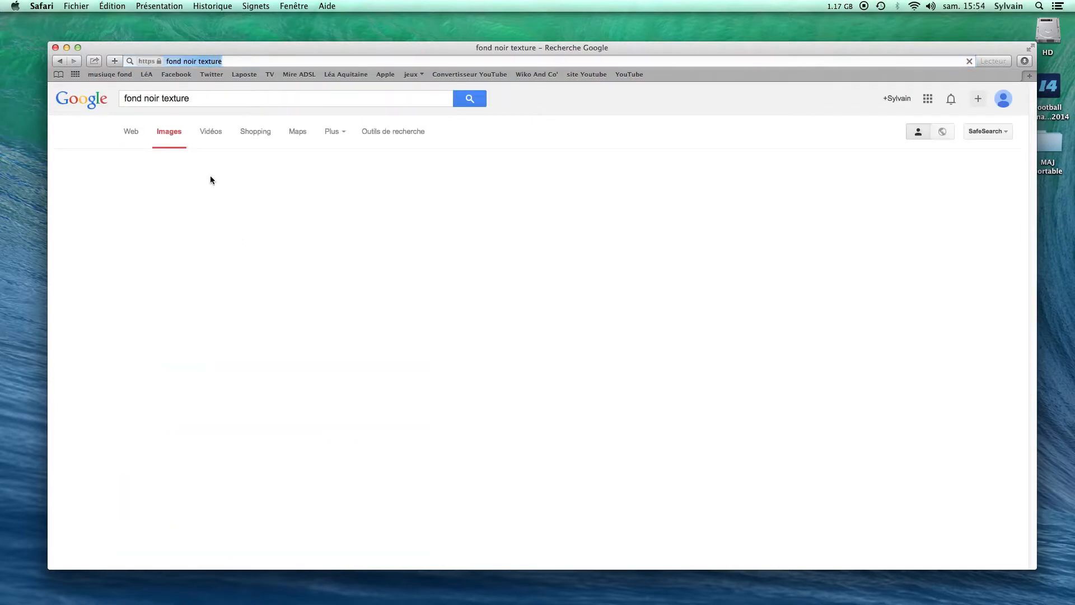
Browse the black texture results and open the dark crumpled-paper wallpaper at full size, 1920 × 1200
scroll(504, 456, down, 10)
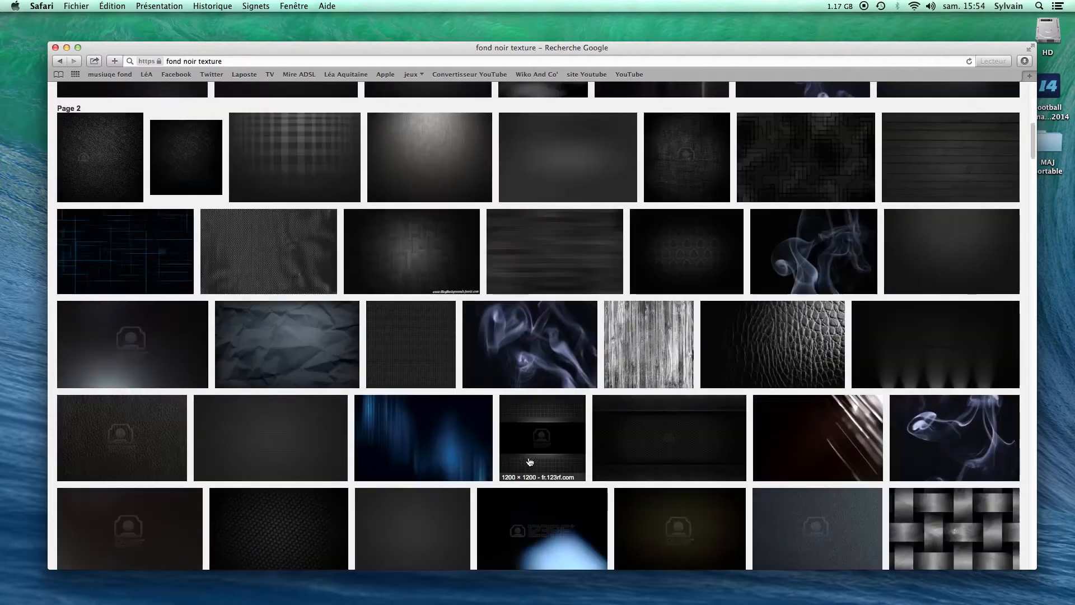
scroll(530, 461, down, 2)
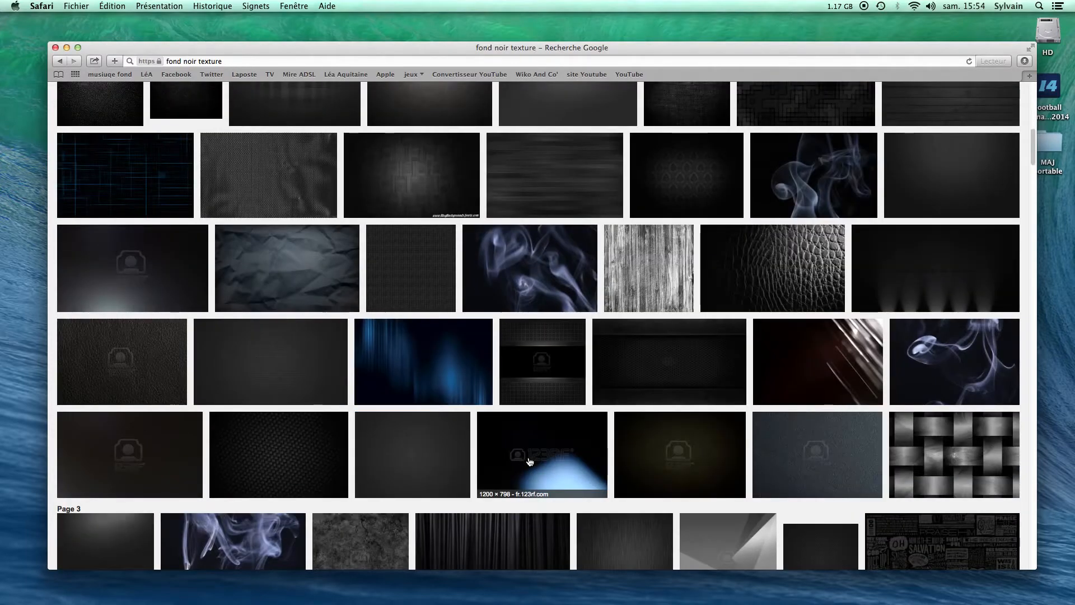
scroll(530, 461, down, 8)
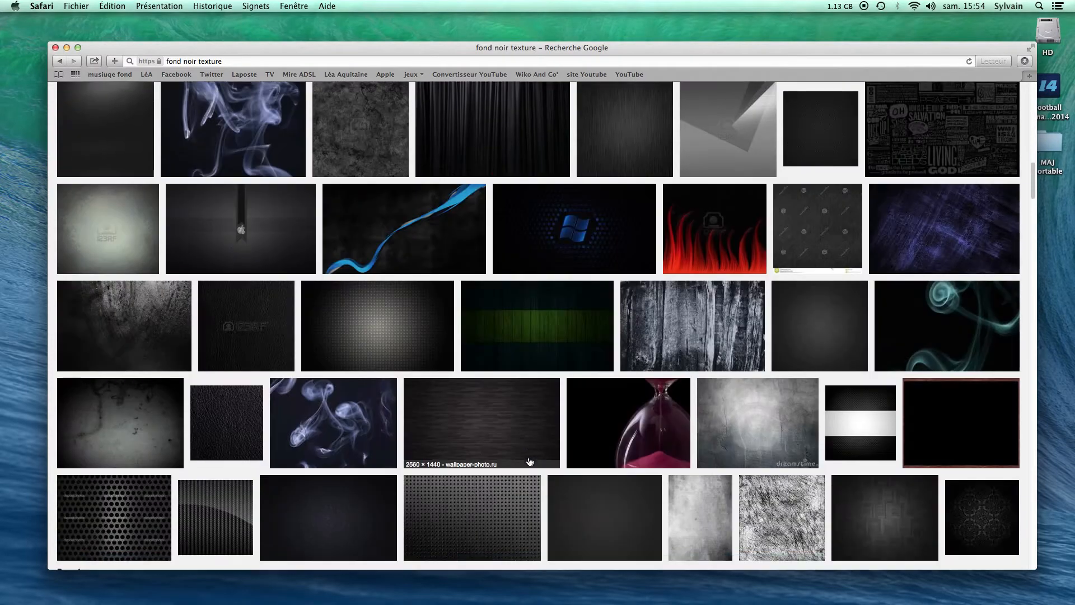
scroll(530, 462, down, 4)
scroll(530, 461, down, 1)
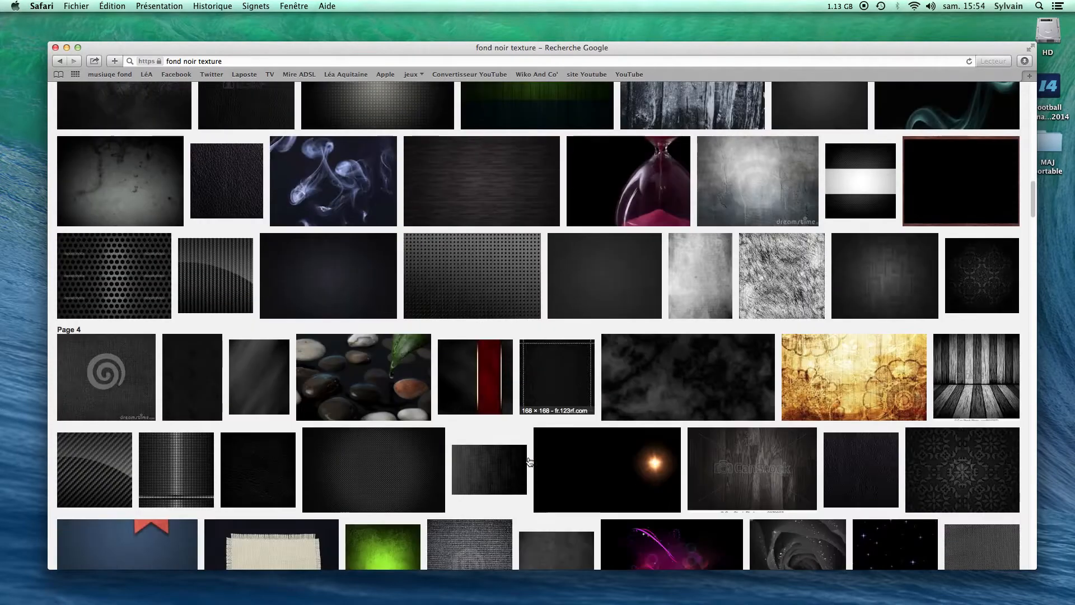
scroll(529, 461, down, 5)
scroll(530, 462, down, 5)
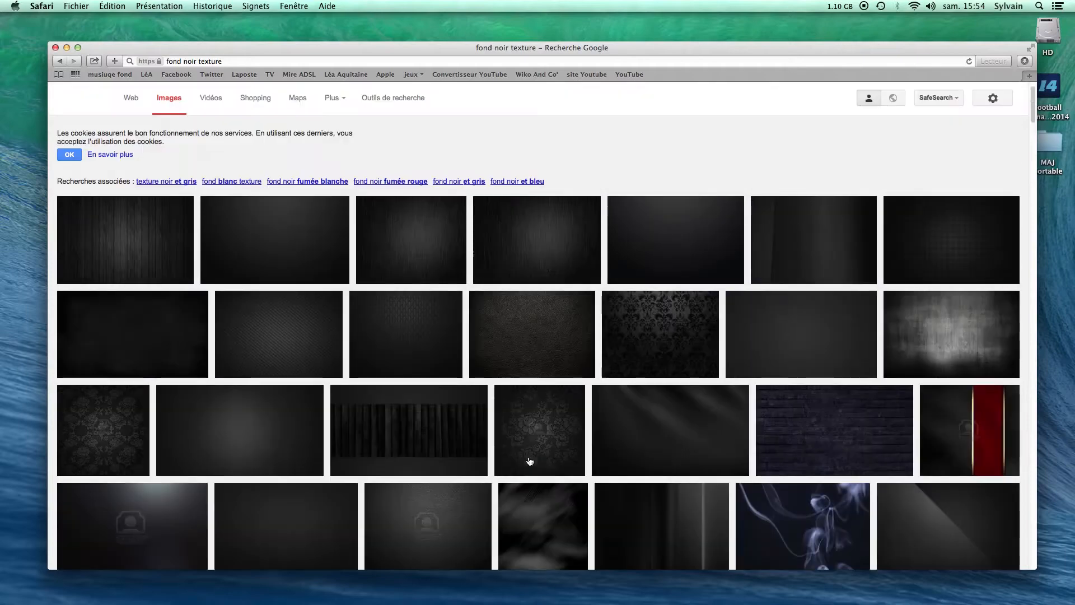
scroll(530, 462, down, 3)
scroll(530, 462, down, 3)
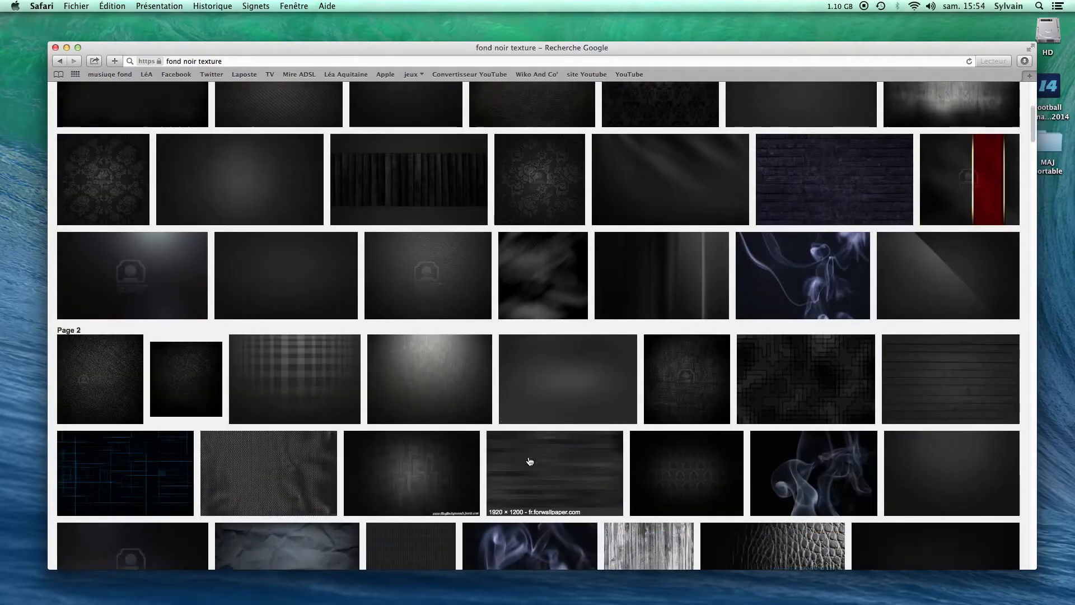
click(329, 529)
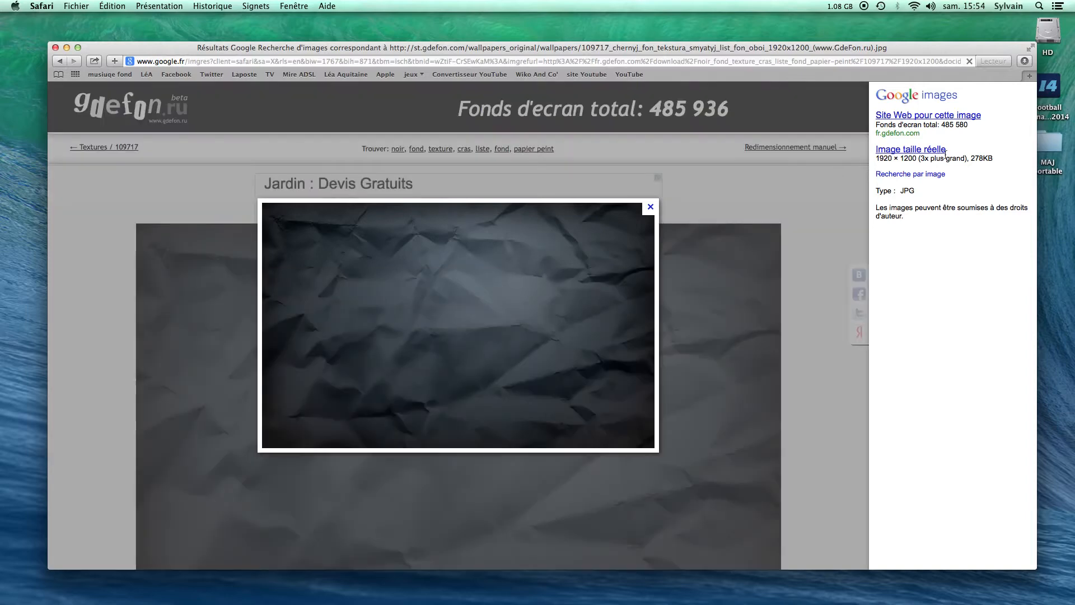
click(943, 151)
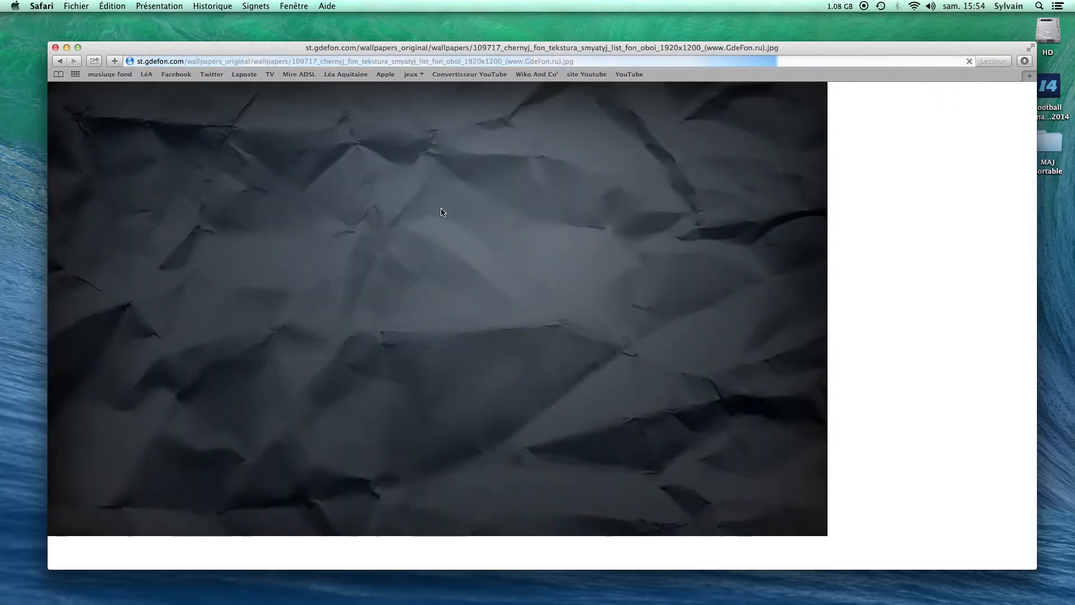
Save the full-size crumpled-paper image to the Bureau folder under its suggested file name
right_click(443, 212)
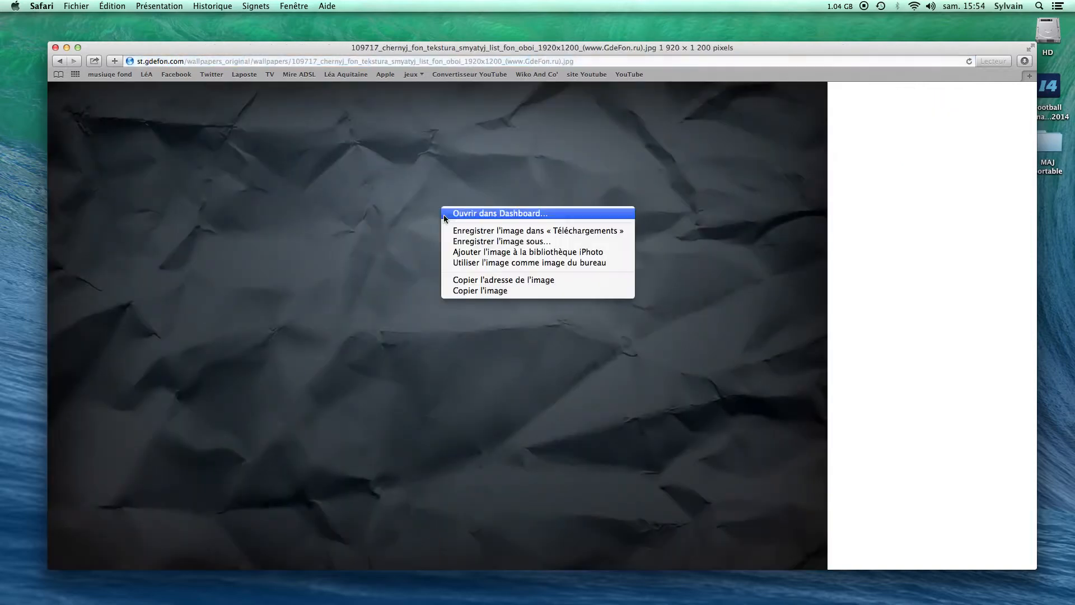
click(476, 245)
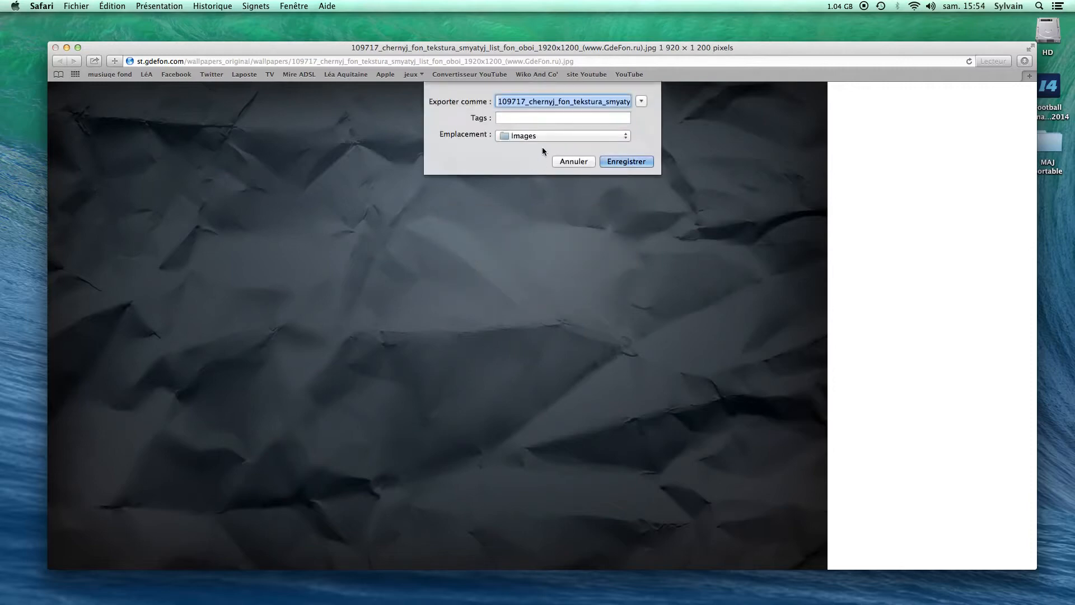
click(529, 133)
click(491, 123)
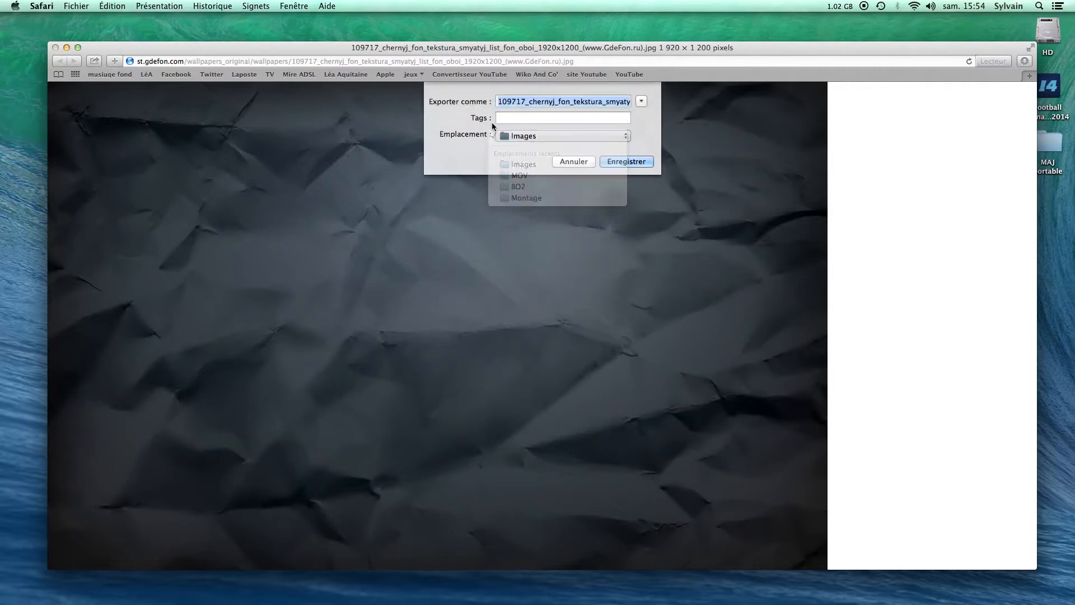
click(640, 103)
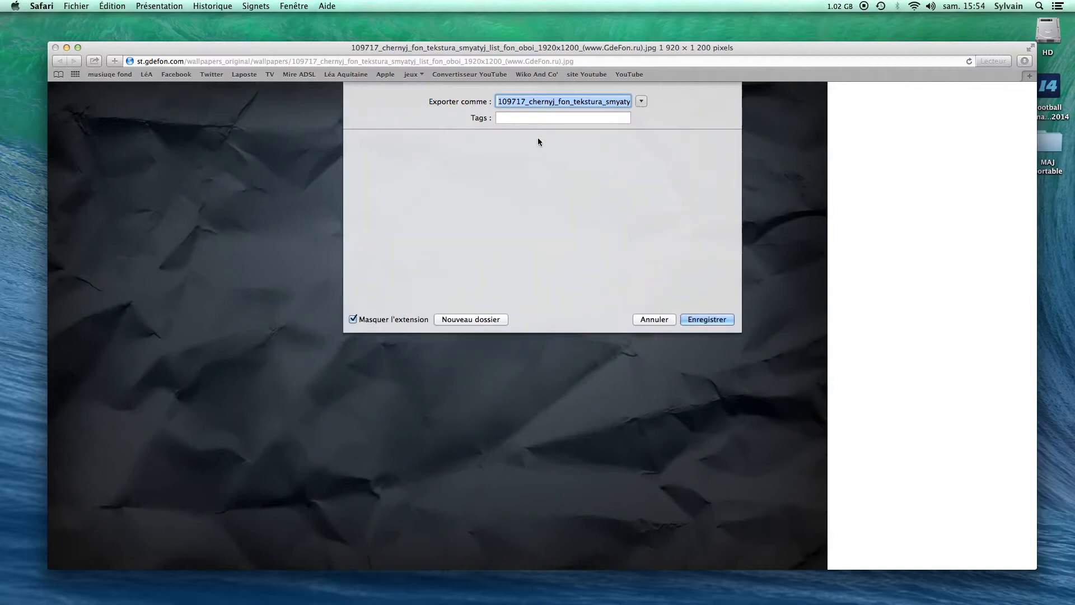
click(641, 102)
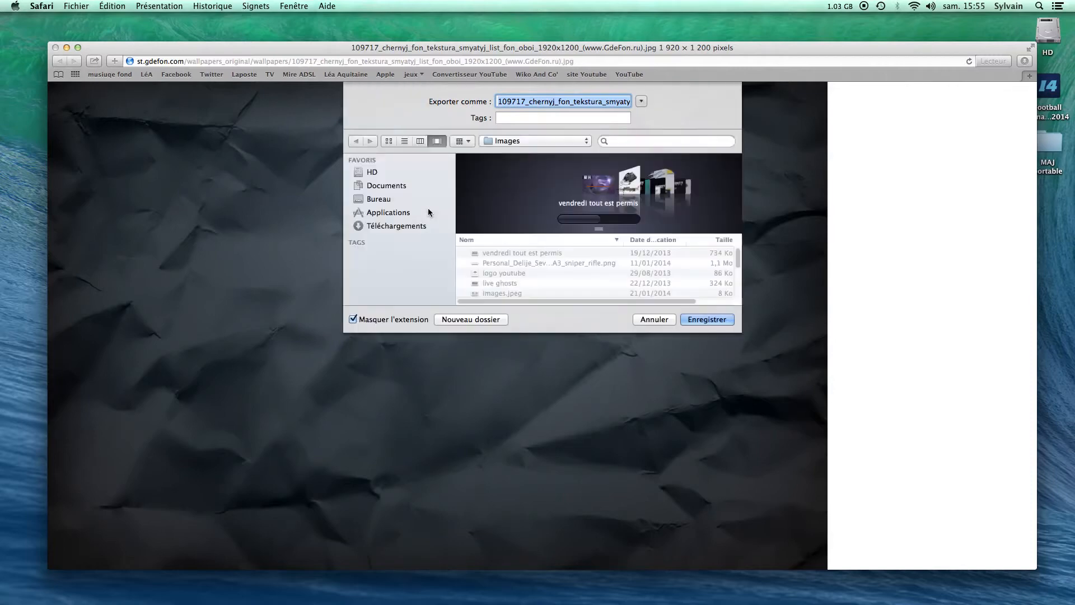
click(378, 198)
click(700, 320)
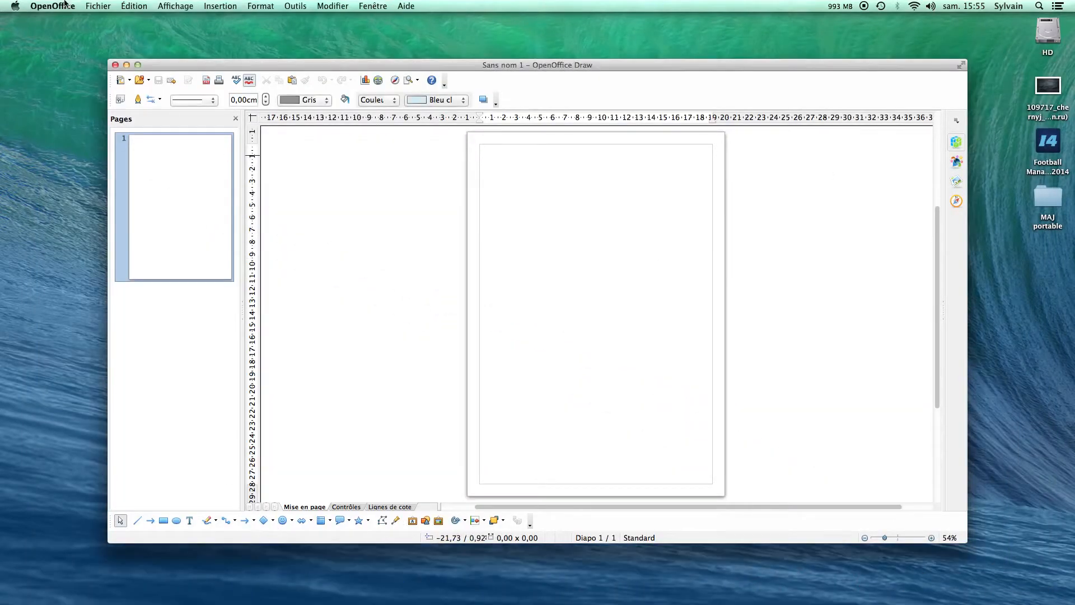
Switch to OpenOffice Draw and open the saved 109717_chernyj crumpled-paper image from the Bureau folder
click(97, 5)
click(114, 29)
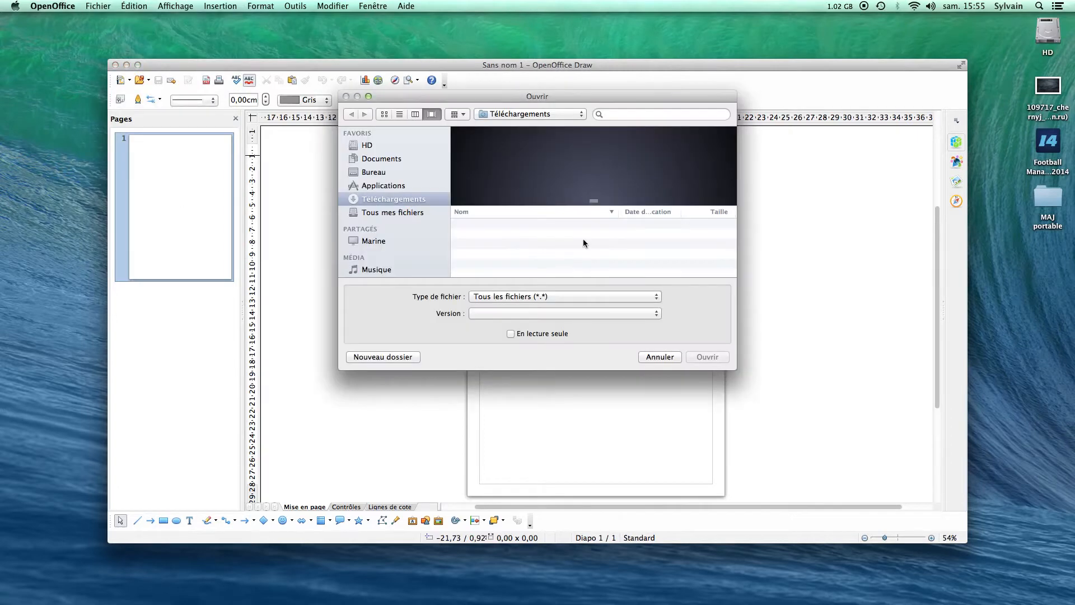
click(415, 177)
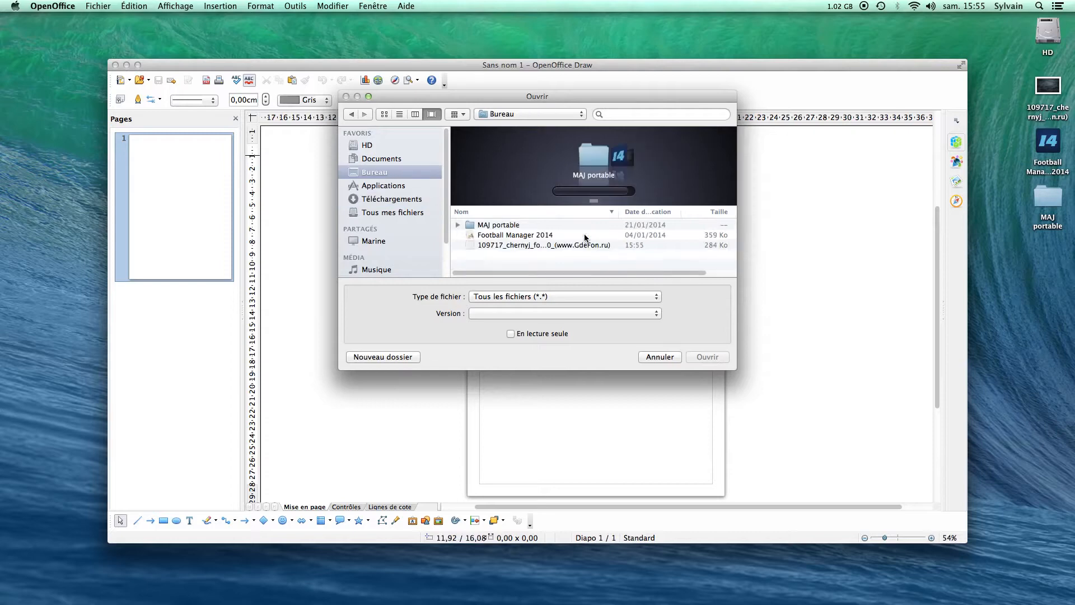
click(539, 245)
click(712, 357)
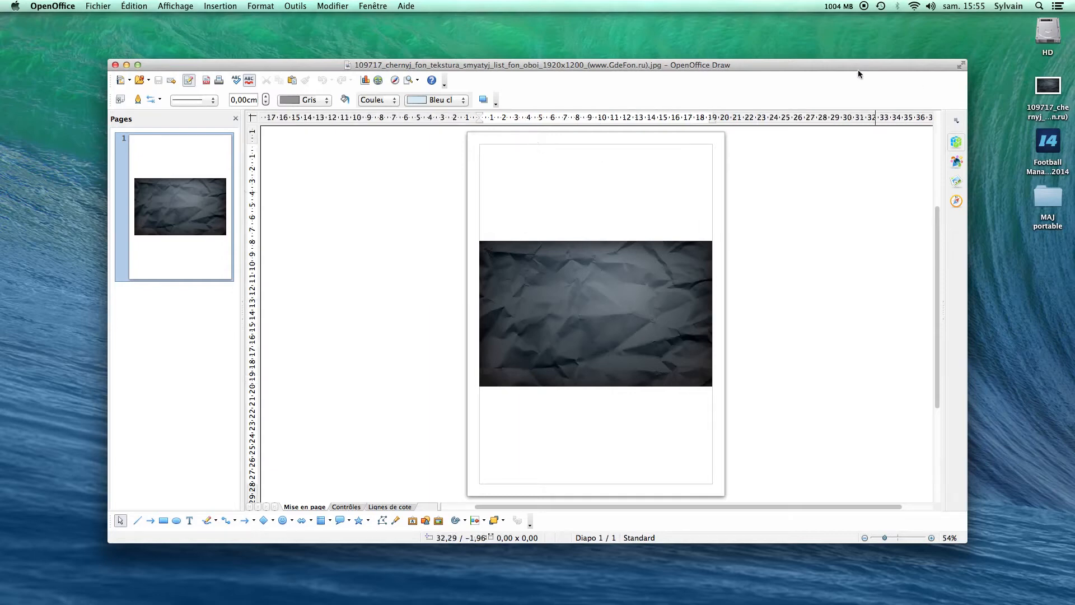
Reposition the drawing window and enlarge it to fill most of the screen
mouse_move(858, 67)
mouse_down()
mouse_move(718, 25)
mouse_move(763, 41)
mouse_up()
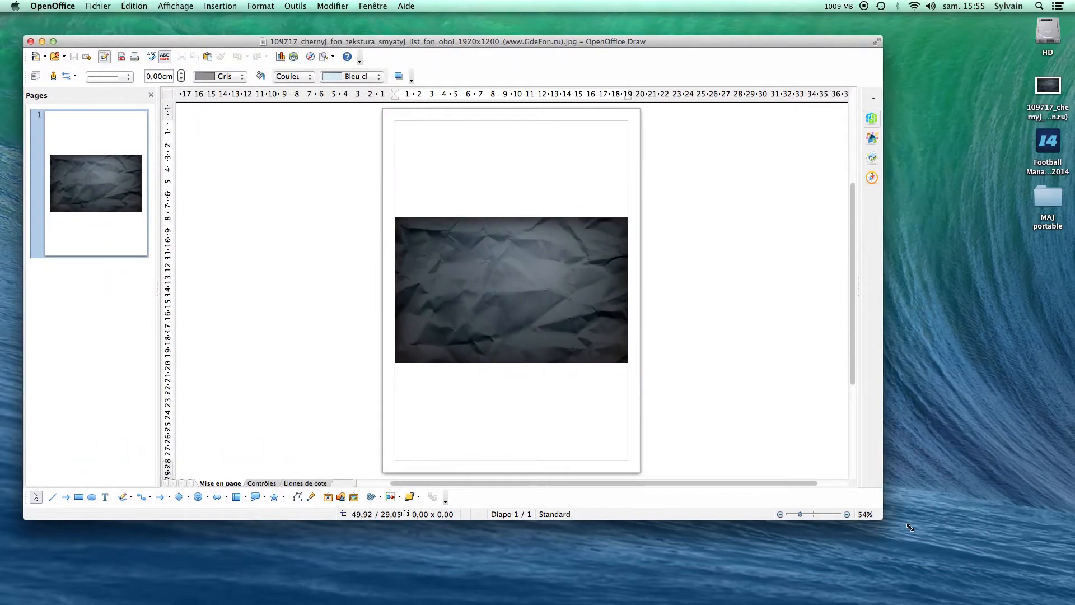
mouse_move(910, 528)
mouse_down()
mouse_move(1035, 547)
mouse_move(1071, 582)
mouse_up()
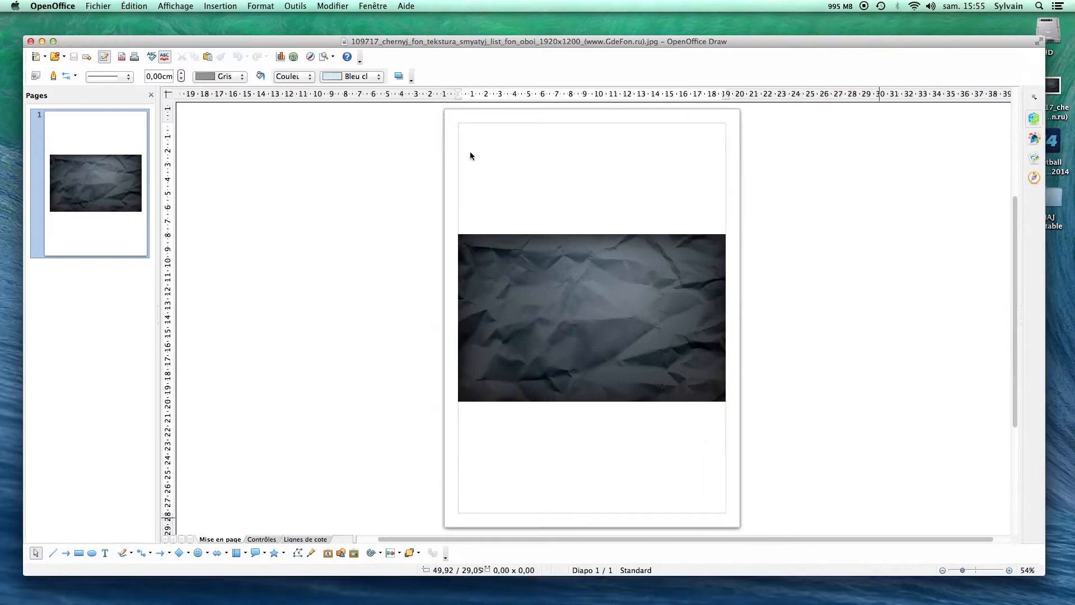
drag(413, 42, 413, 38)
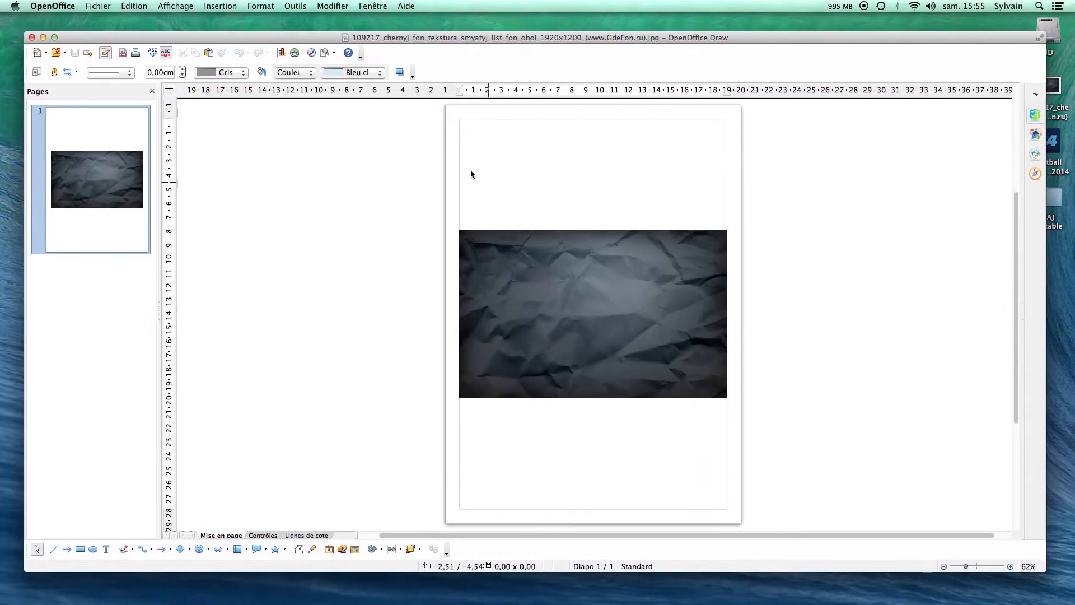
Set the drawing's page size to 180 cm wide and 100 cm high
right_click(534, 176)
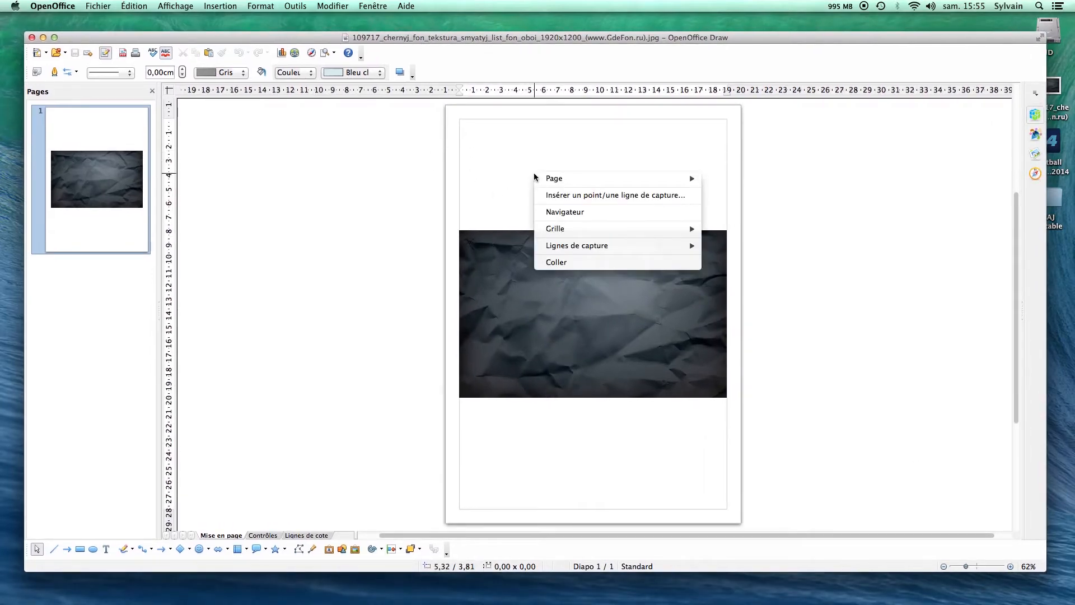
click(675, 188)
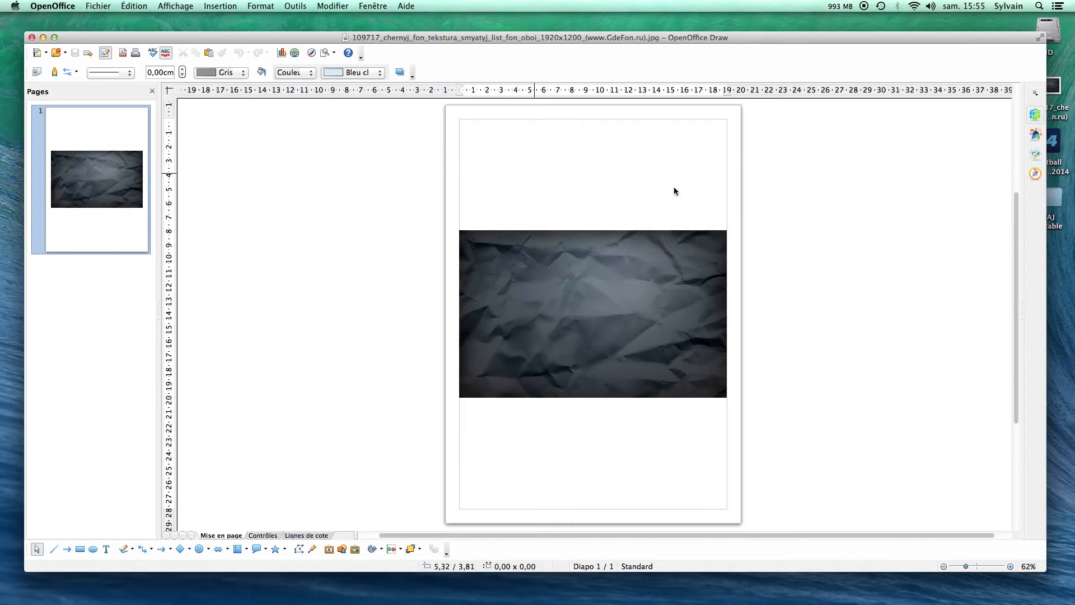
right_click(603, 182)
mouse_move(731, 188)
click(792, 187)
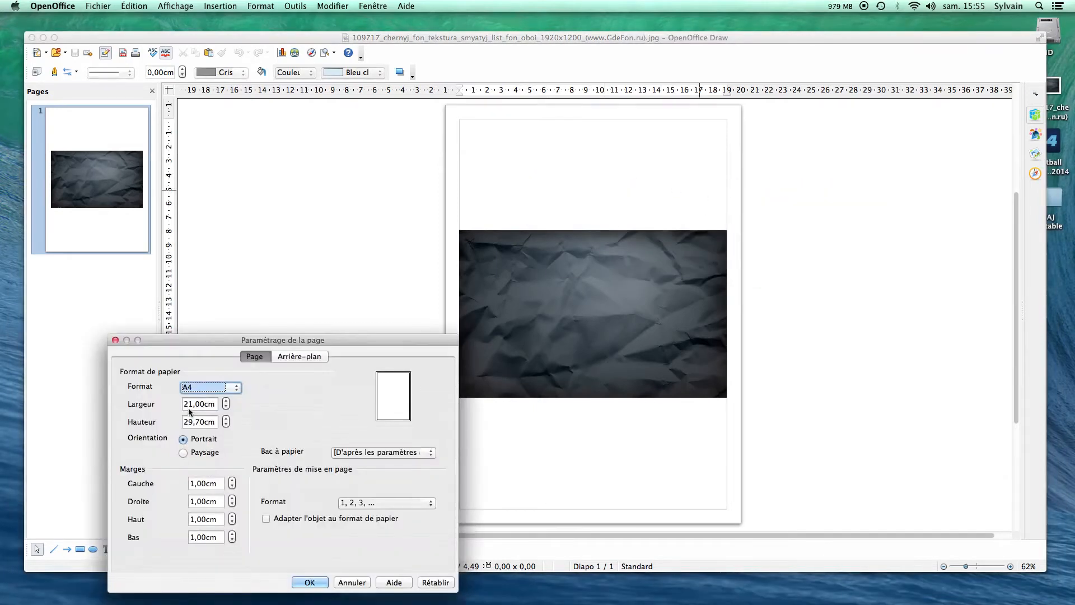
click(188, 404)
text(180)
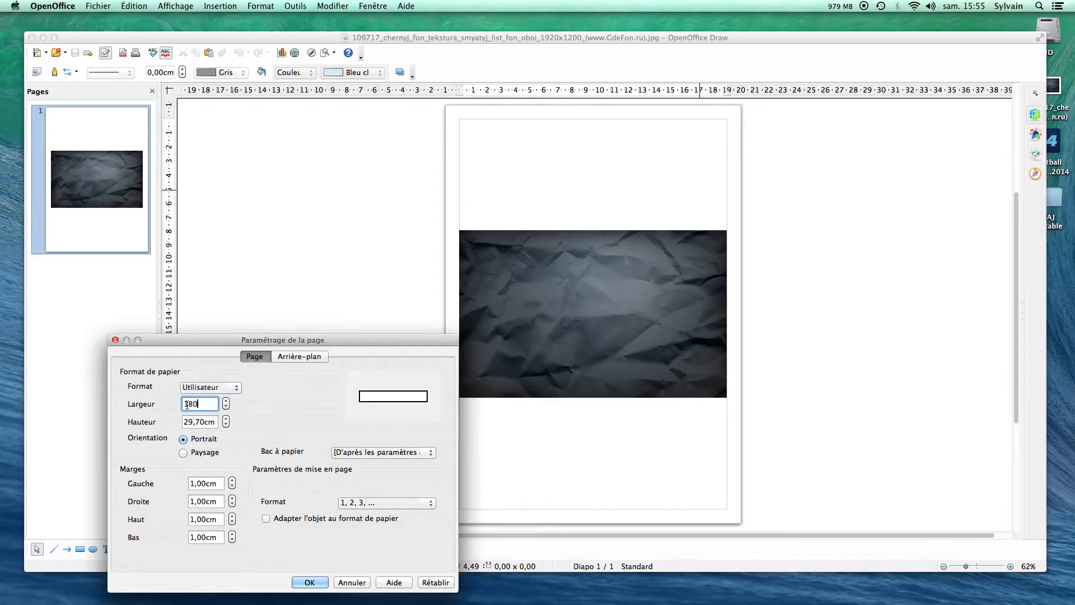
click(207, 424)
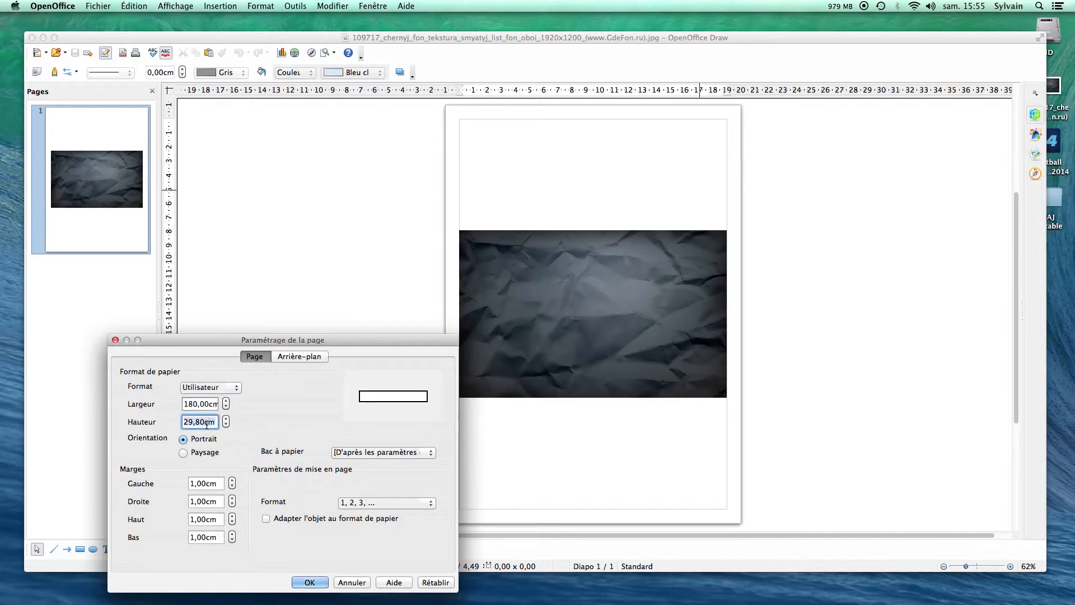
text(100)
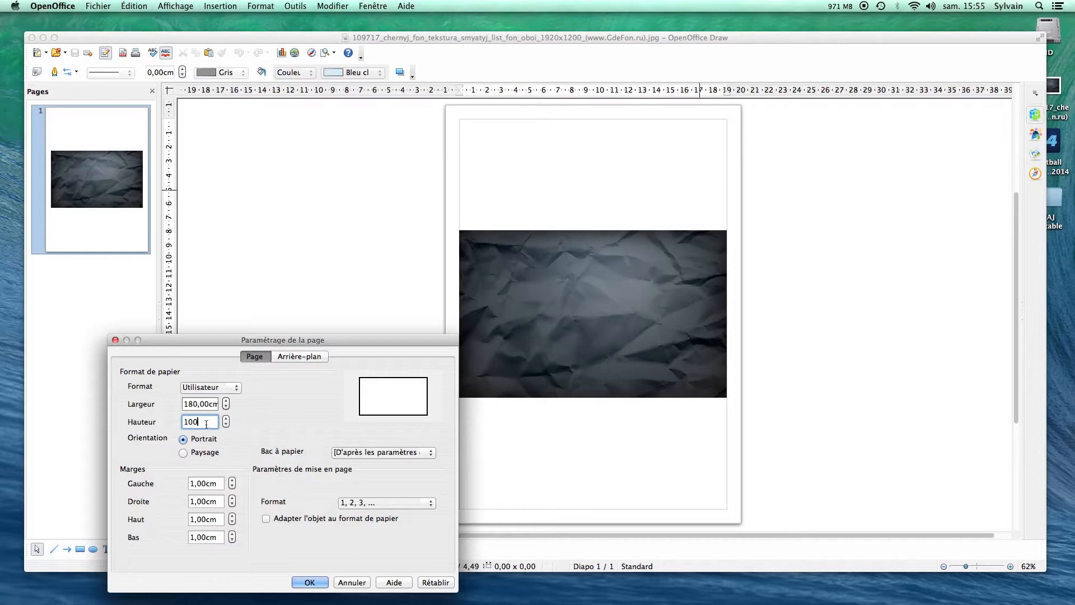
click(310, 582)
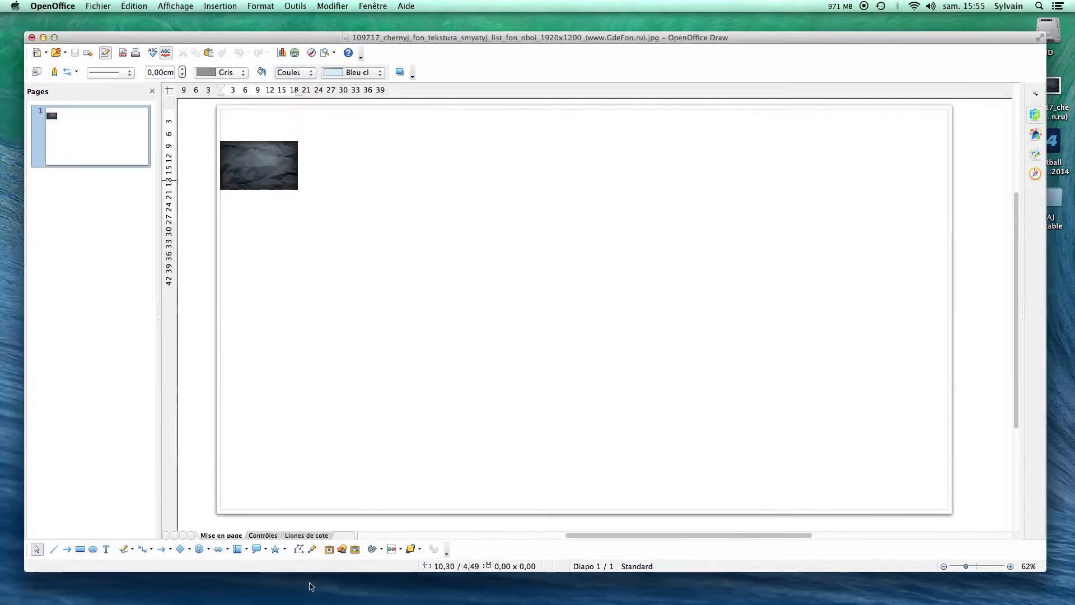
Stretch the crumpled-paper image into a band about 180 cm wide across the full width and middle of the page
click(282, 174)
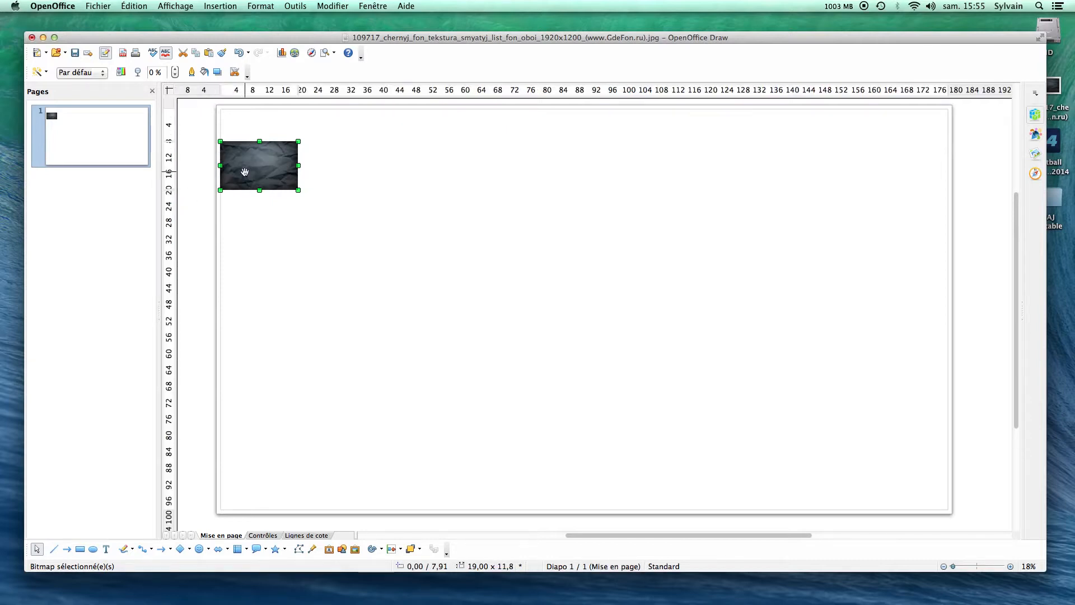
drag(244, 172, 952, 364)
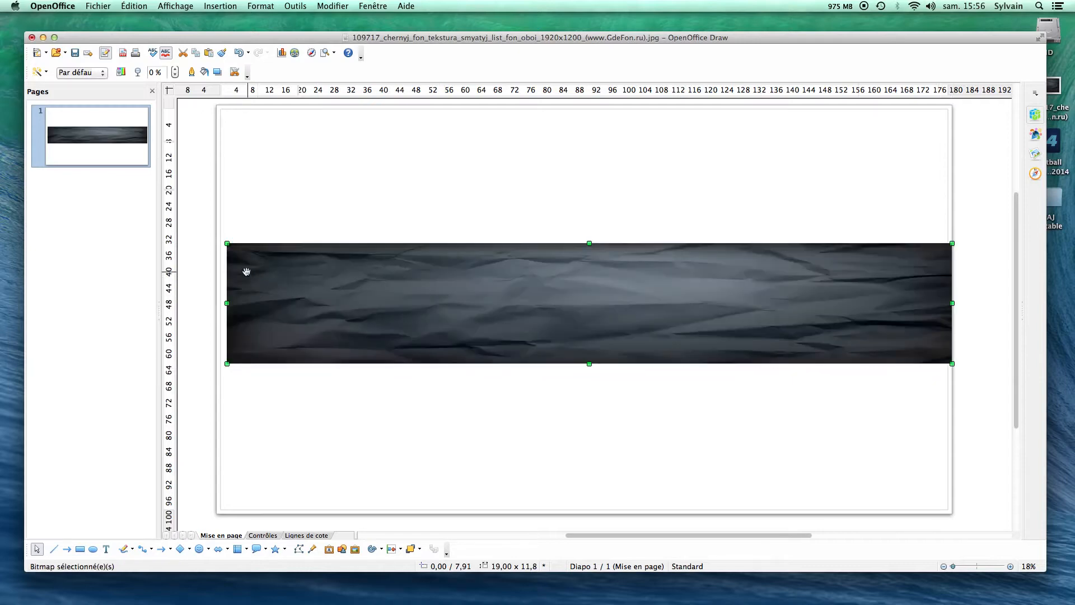
drag(227, 243, 217, 258)
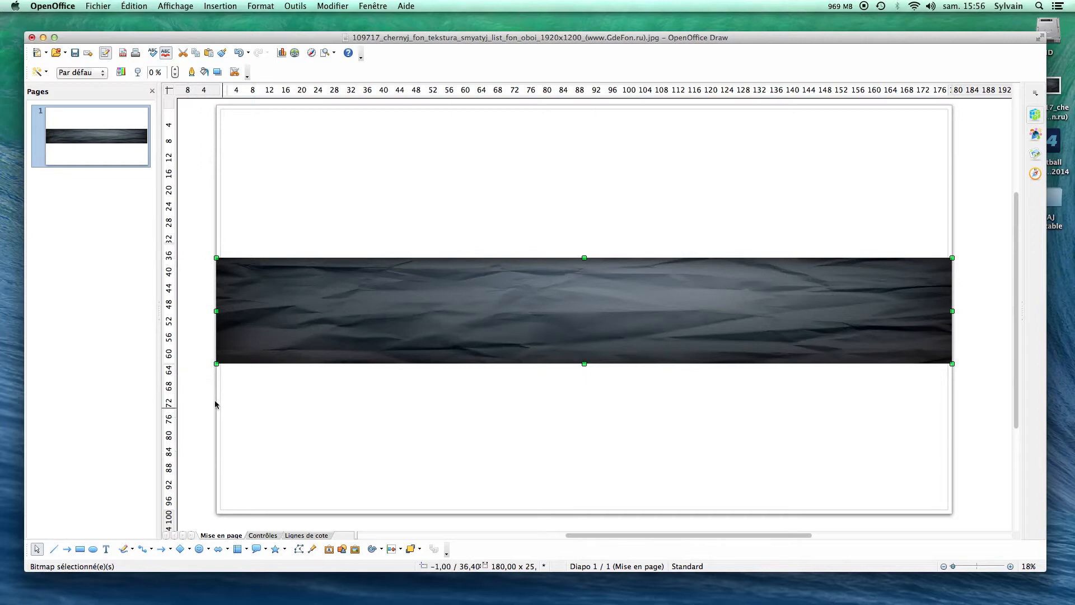
drag(213, 365, 213, 370)
click(422, 465)
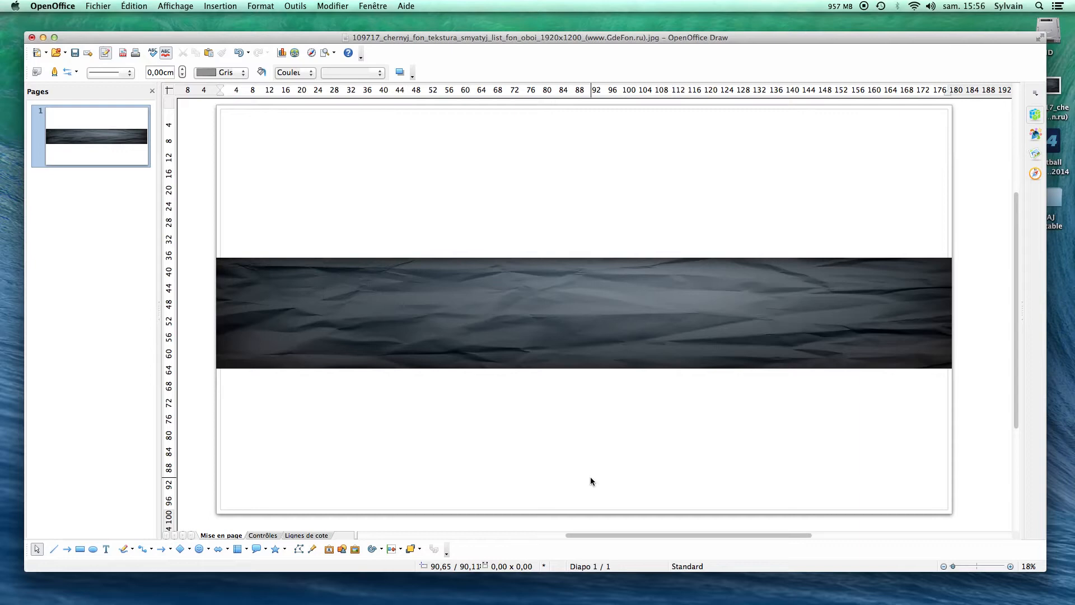
Add a text box about 88.5 cm wide on the band reading "Tuto bannière YouTube" and set its font size to 200
click(107, 549)
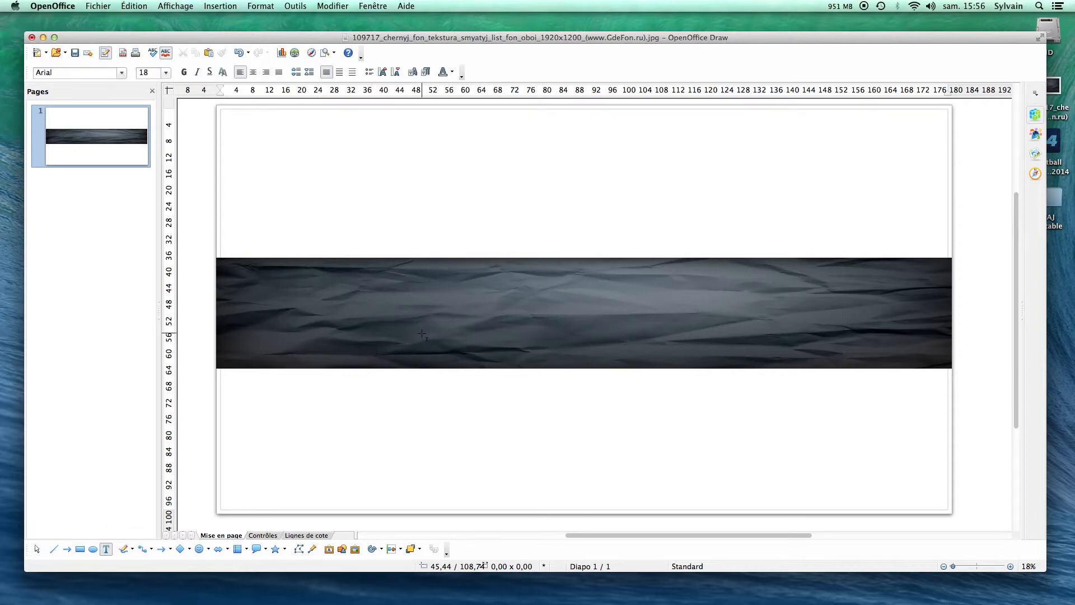
drag(413, 291, 775, 336)
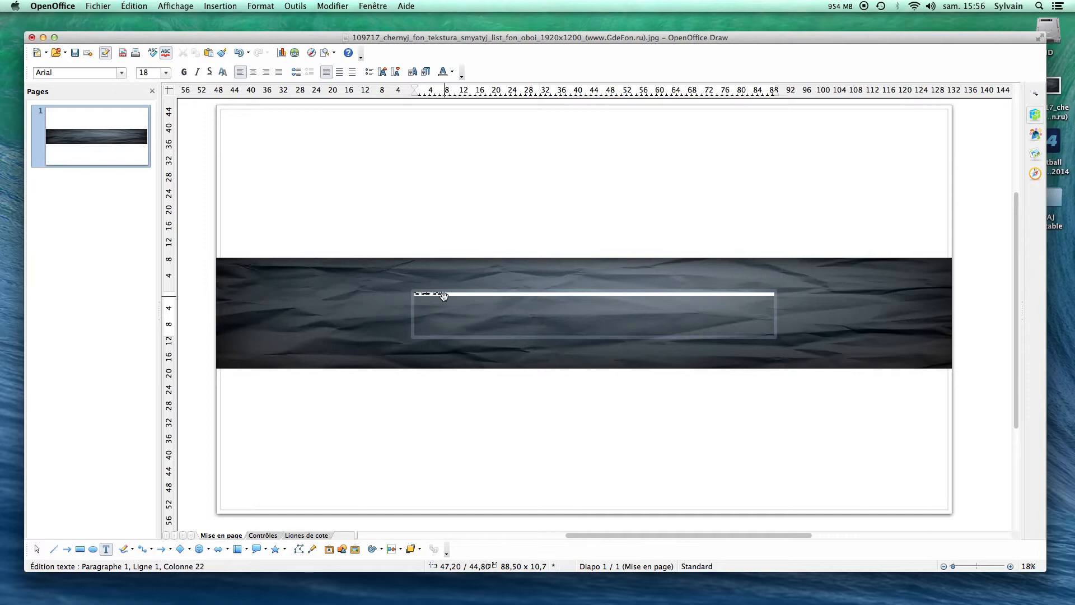
drag(443, 294, 380, 295)
click(1035, 115)
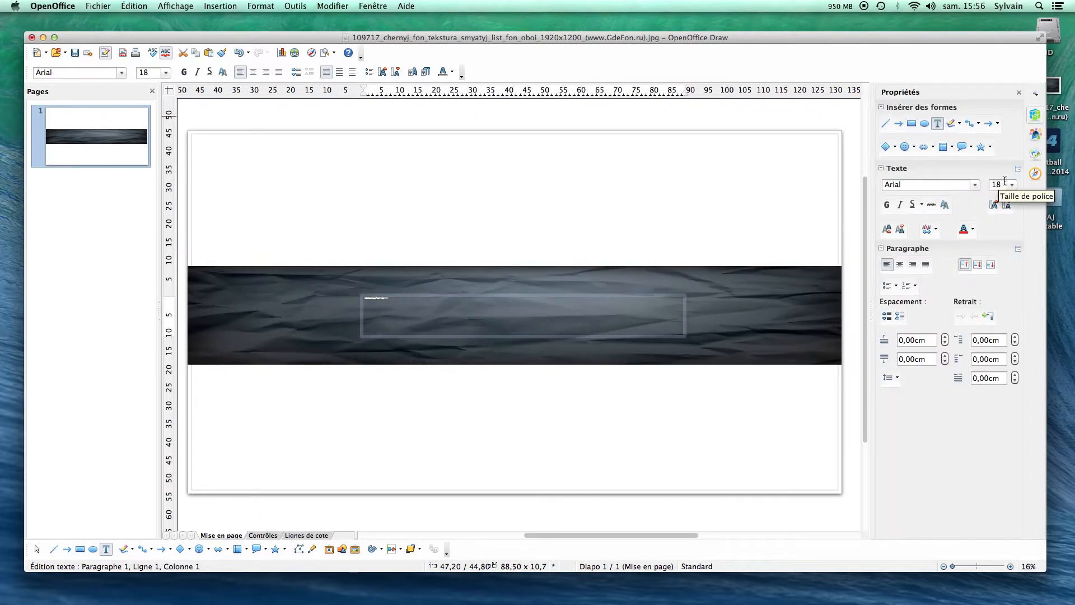
click(986, 184)
text(250)
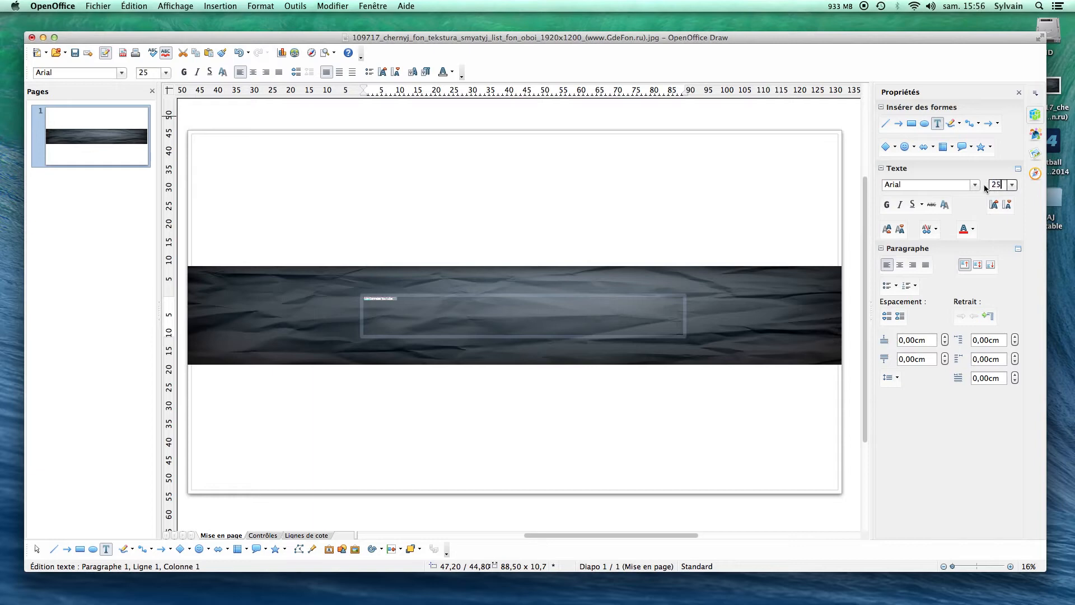
key(Return)
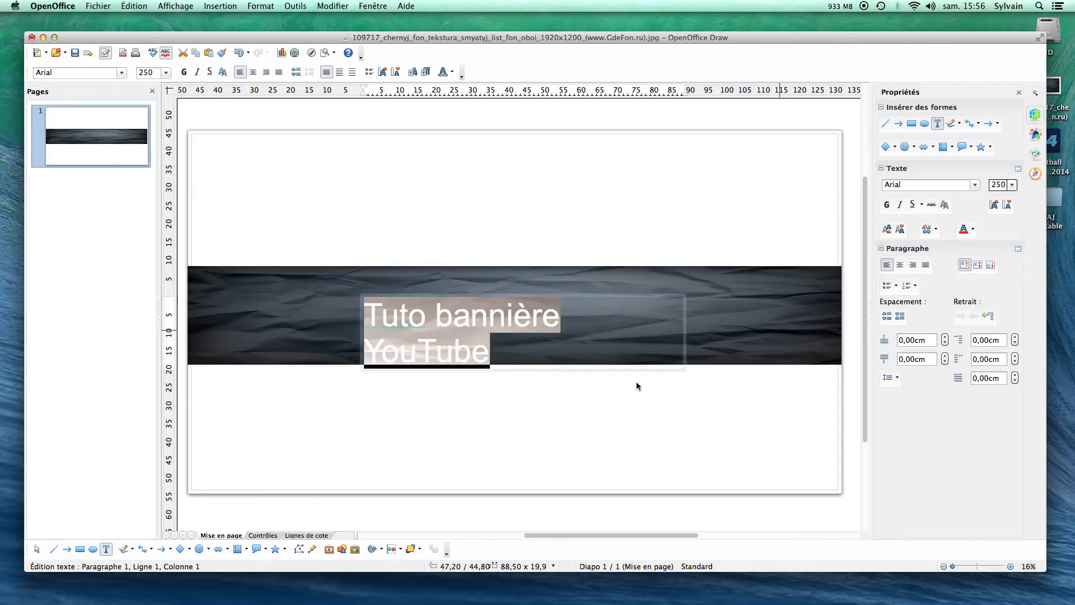
text(200)
key(Return)
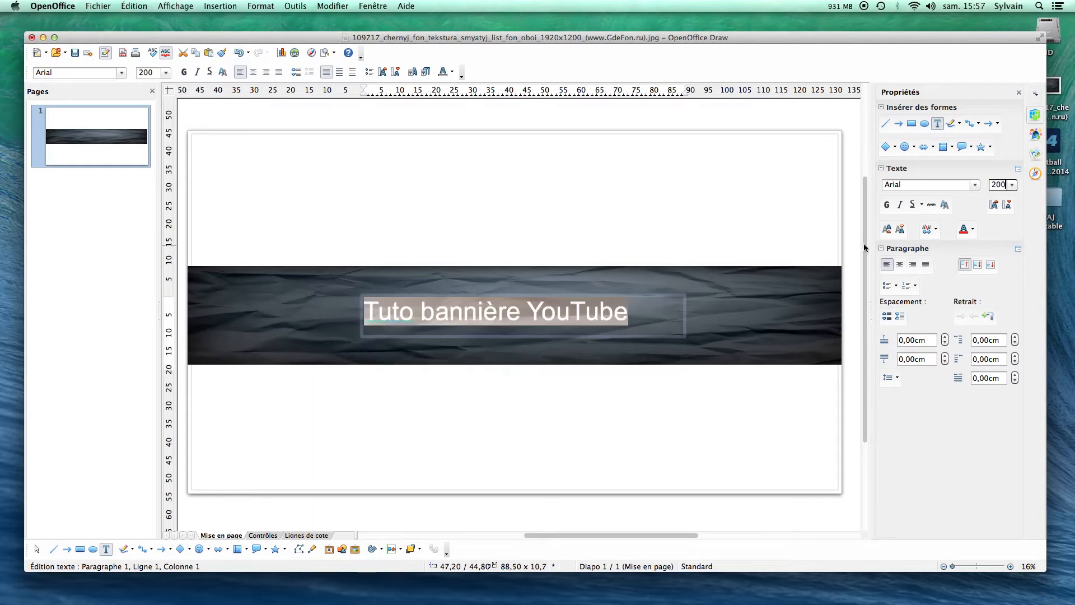
click(506, 394)
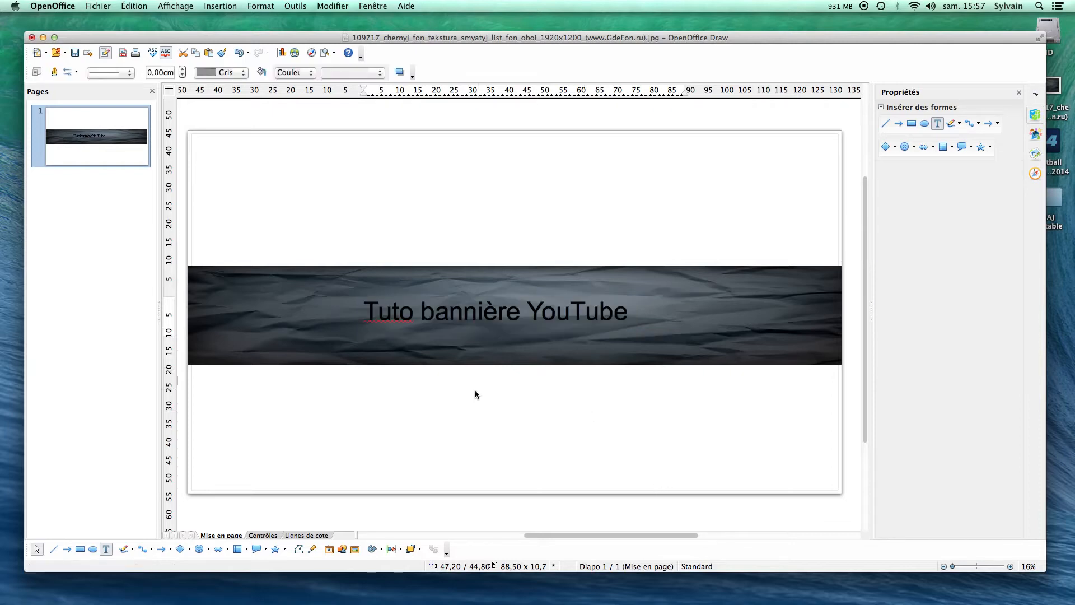
Set the font colour of the "Tuto bannière YouTube" text to white (Blanc)
click(365, 312)
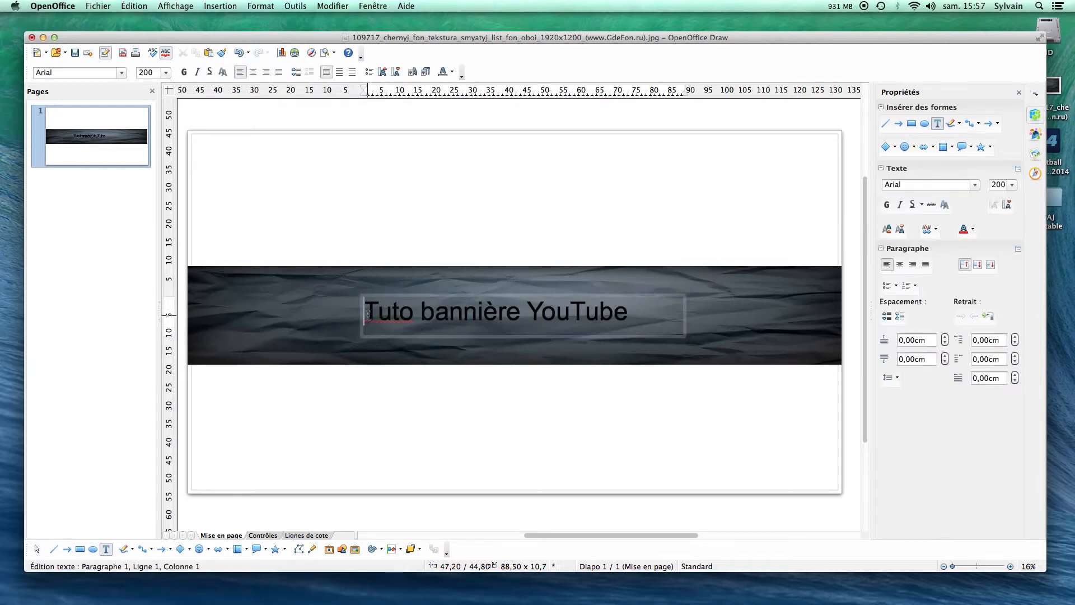
drag(365, 311, 628, 312)
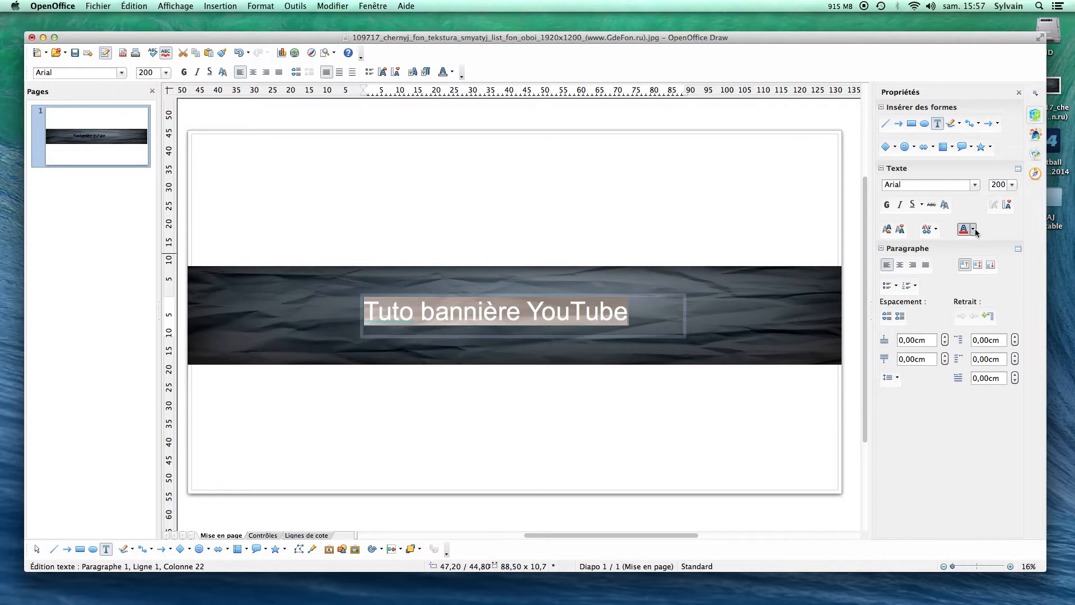
click(973, 229)
click(963, 252)
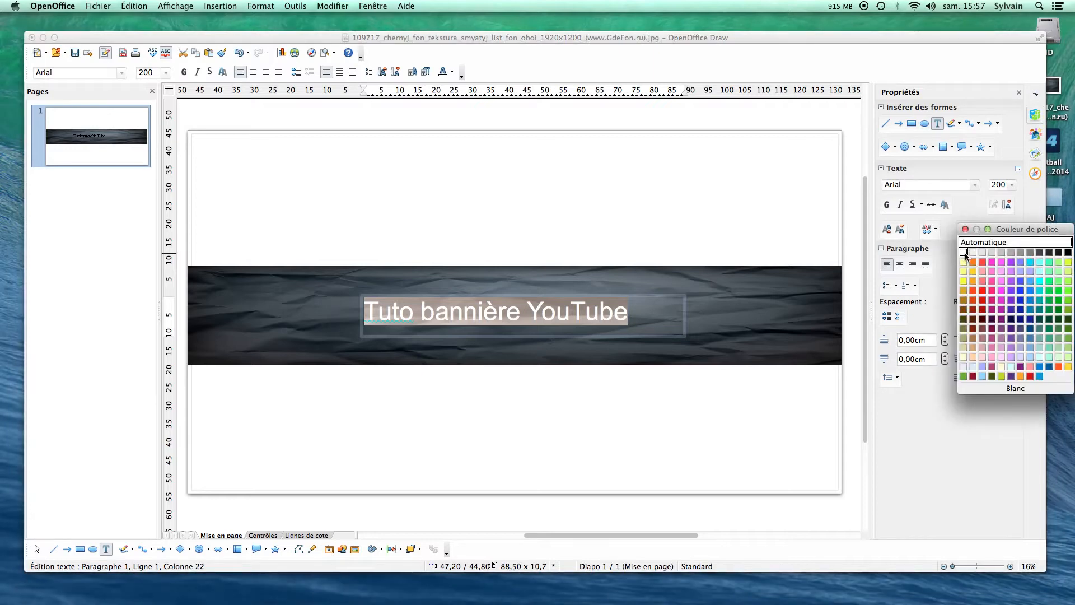
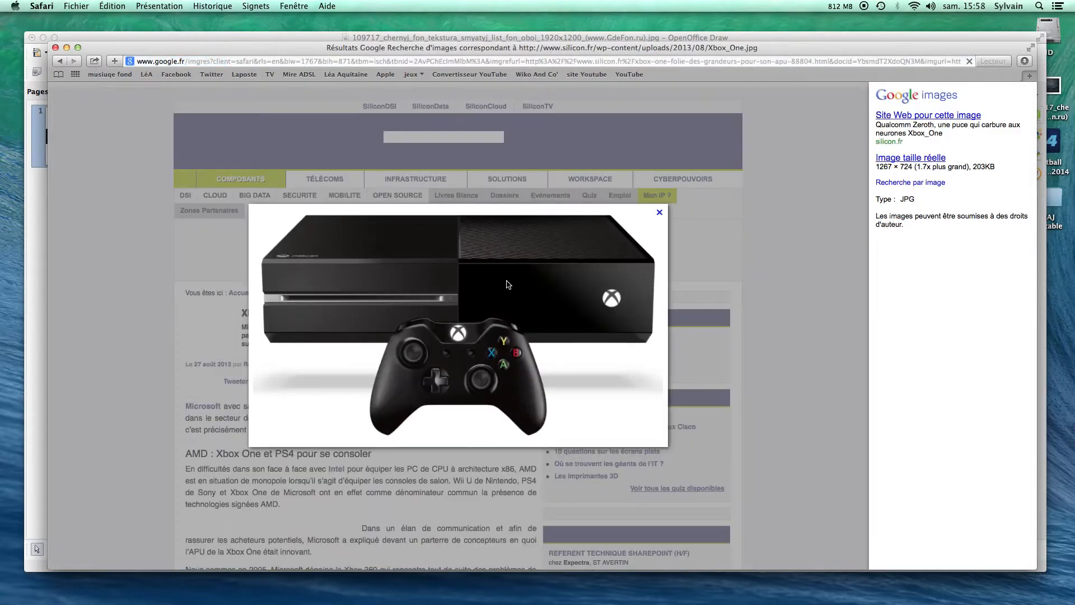
Open the full-size Xbox_One.jpg picture from the Google Images result and save it to the Téléchargements folder
drag(919, 203, 900, 197)
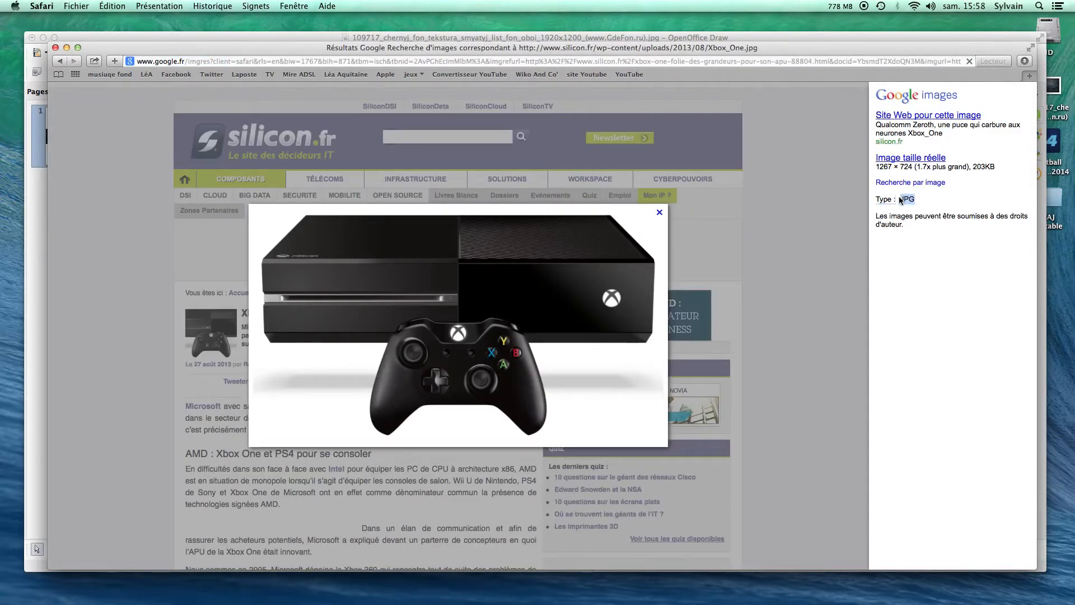
click(903, 158)
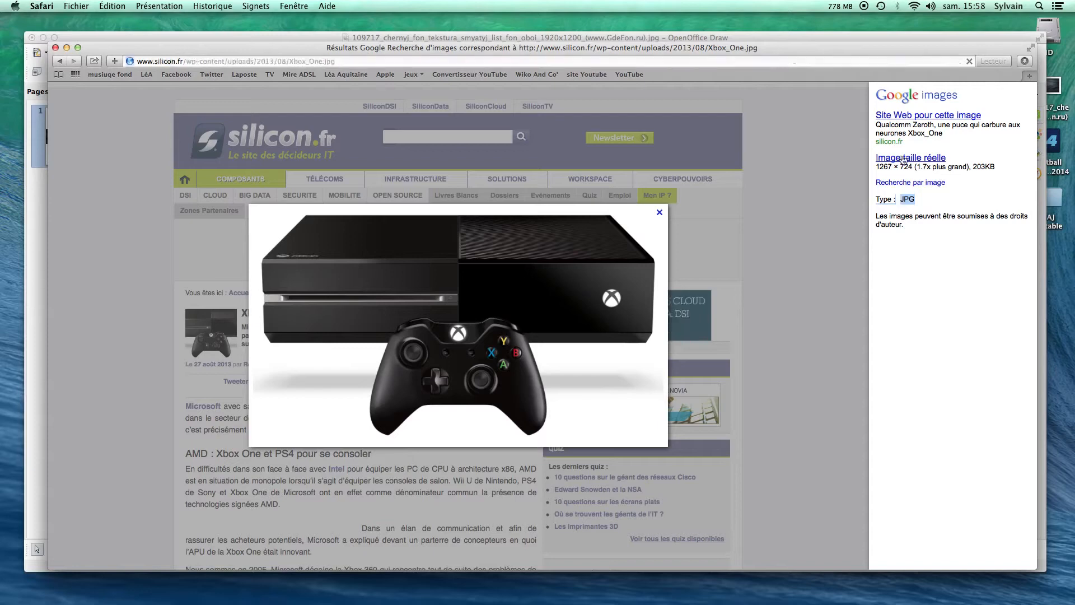
right_click(411, 239)
click(476, 257)
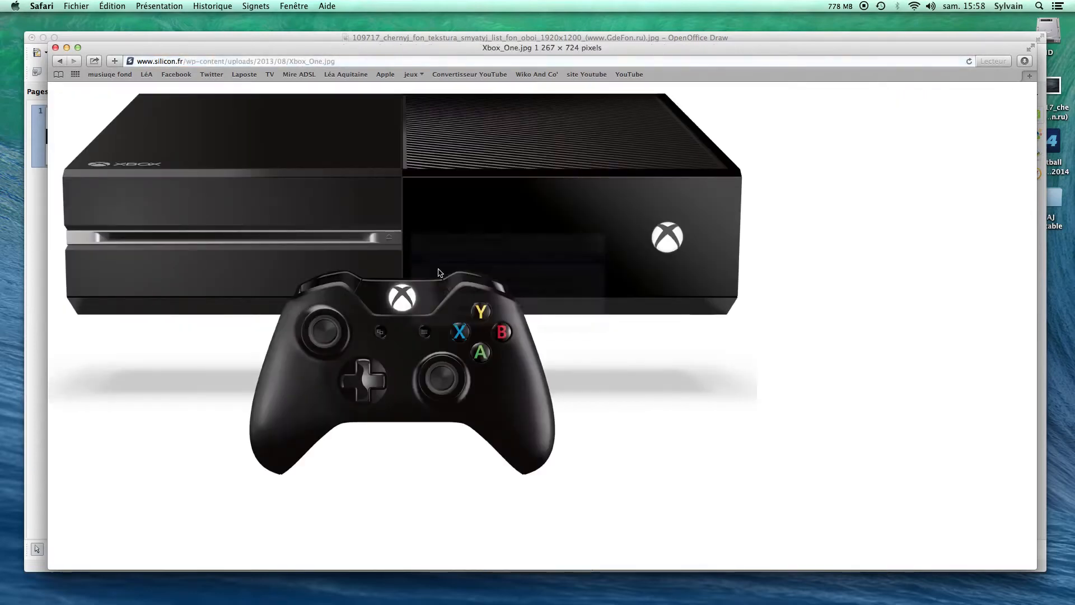
Switch to OpenOffice Draw and place the downloaded Xbox One picture, about 31 by 18 cm, at the right end of the banner
click(84, 37)
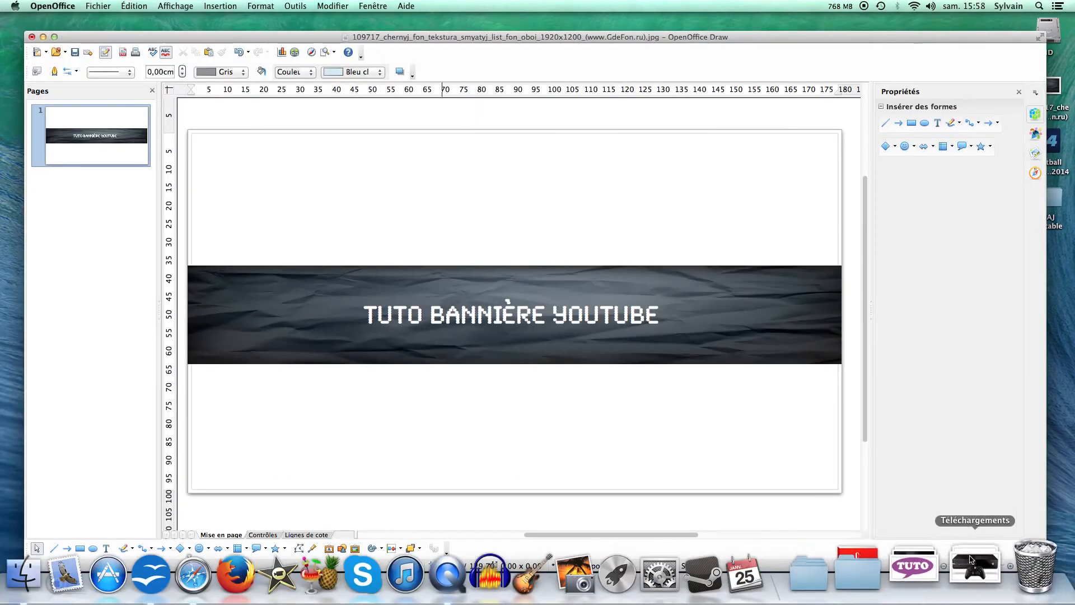
click(974, 575)
mouse_move(798, 256)
mouse_down()
mouse_move(610, 387)
mouse_move(649, 376)
mouse_move(691, 333)
mouse_move(770, 303)
mouse_move(744, 303)
mouse_up()
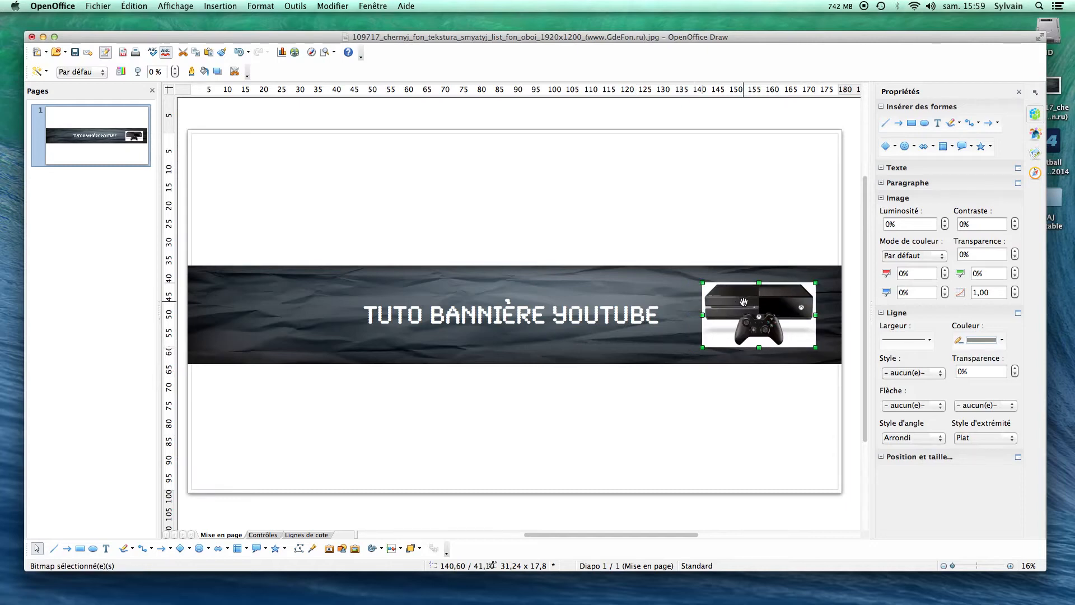
click(752, 408)
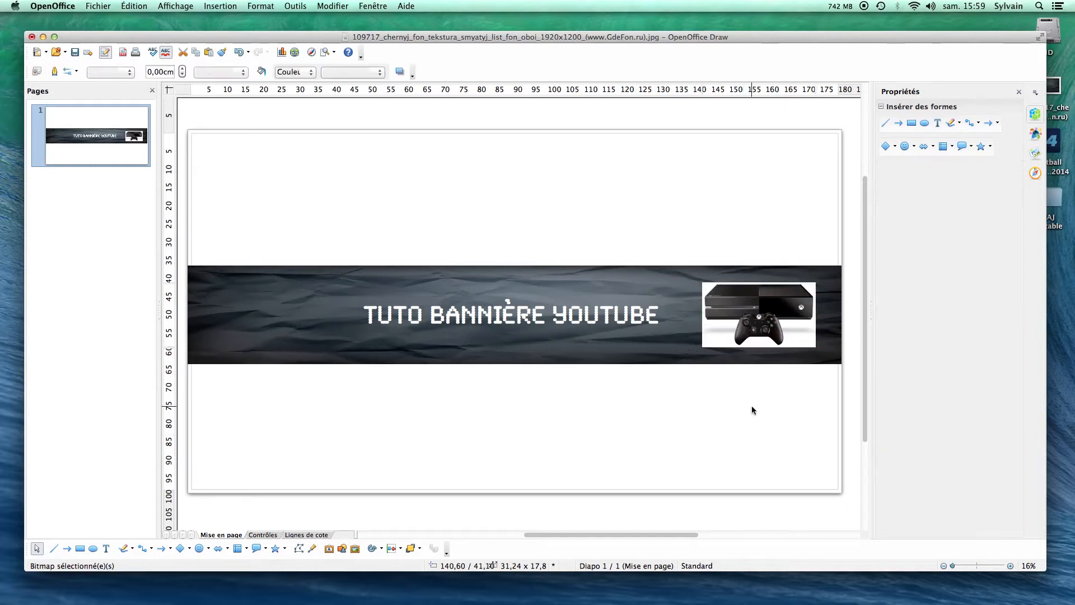
Adjust the Xbox One picture's position slightly further right and down within the banner
drag(755, 302, 756, 306)
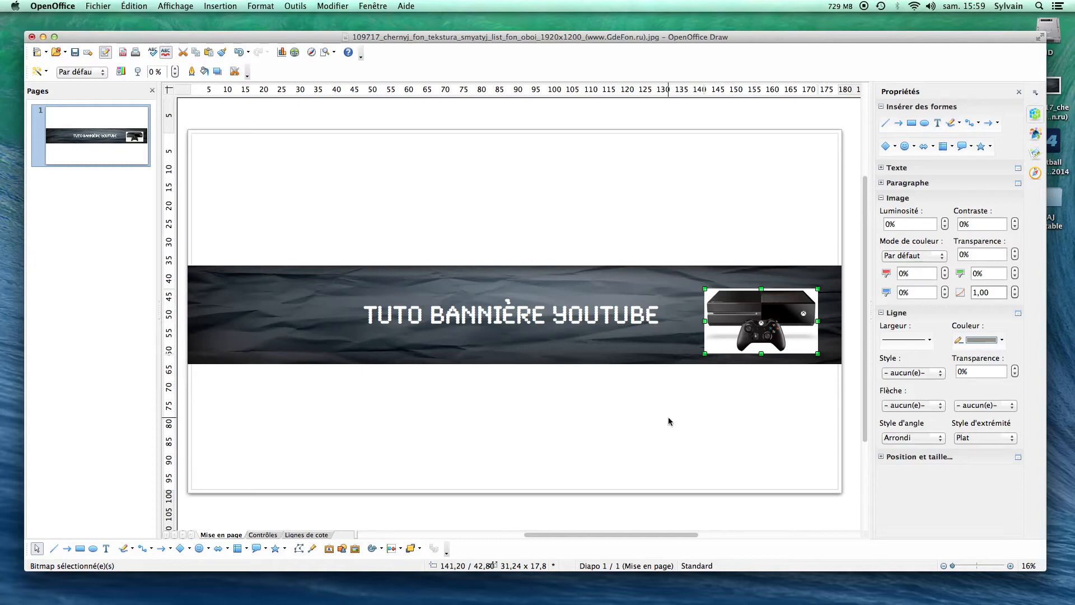
key(Right)
key(Up)
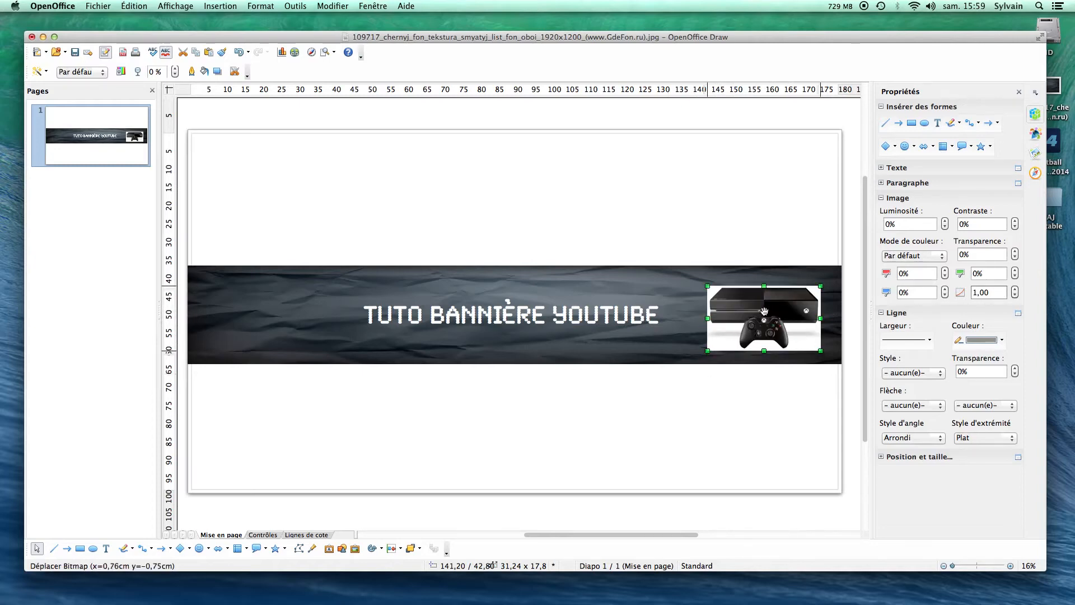
click(670, 474)
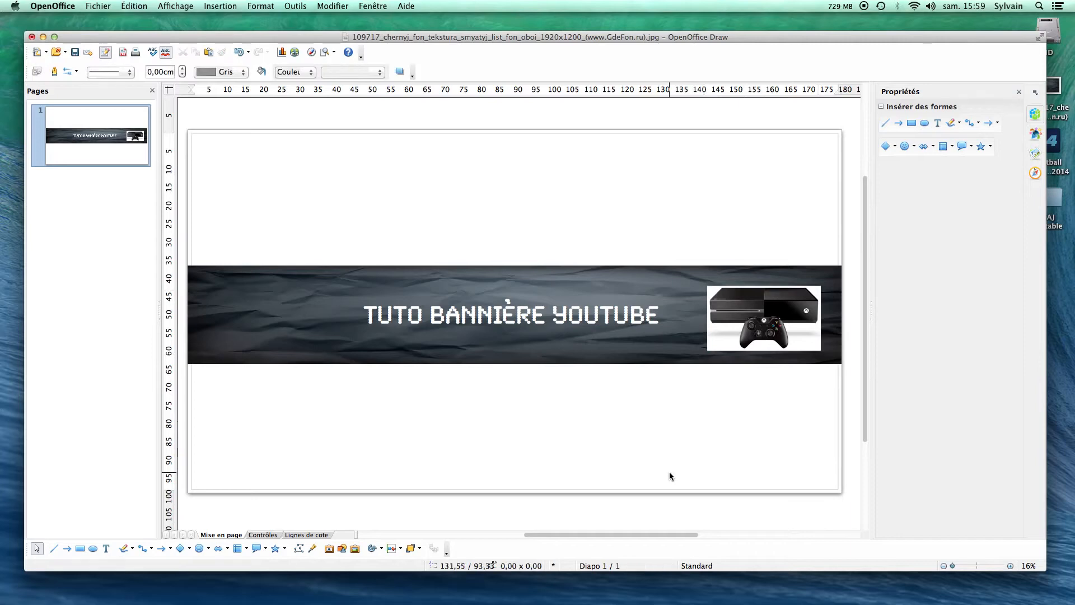
Switch to Safari, return to the xboxone image results and search images for "xboxone transparence"
mouse_move(437, 599)
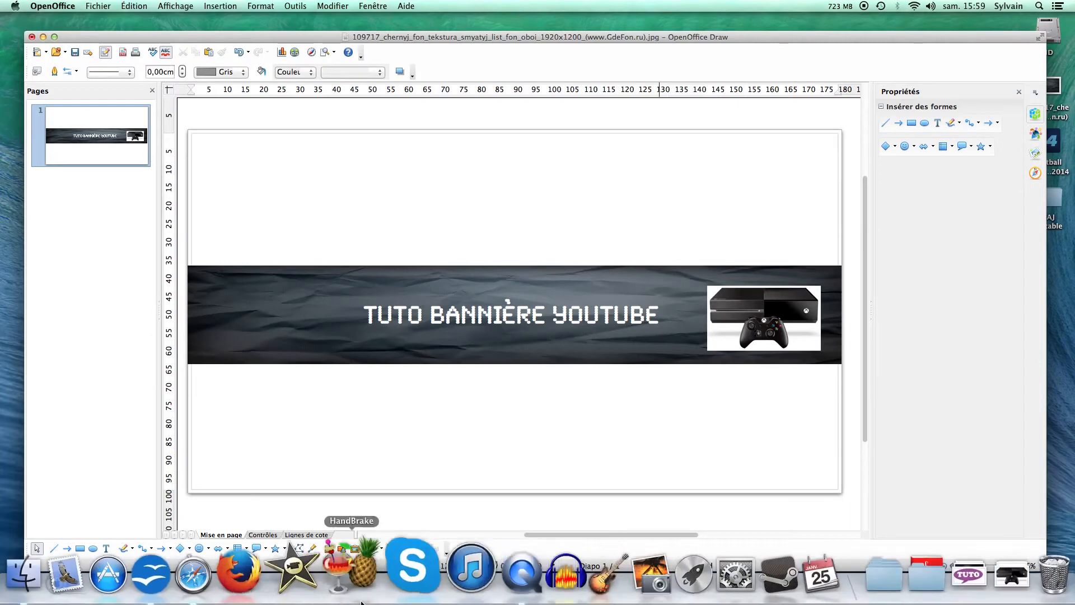
click(236, 569)
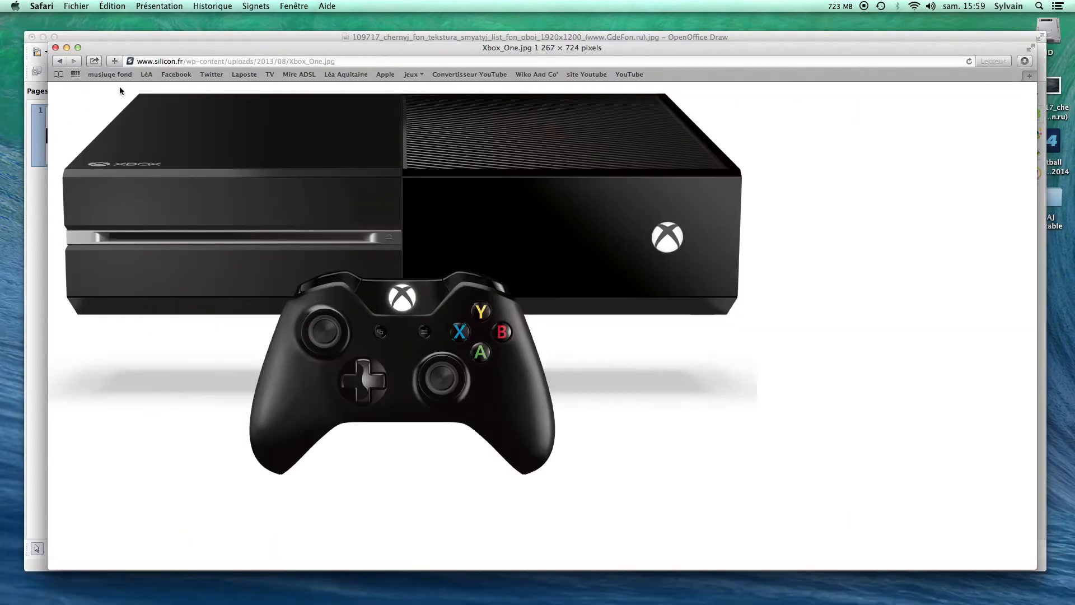
click(65, 62)
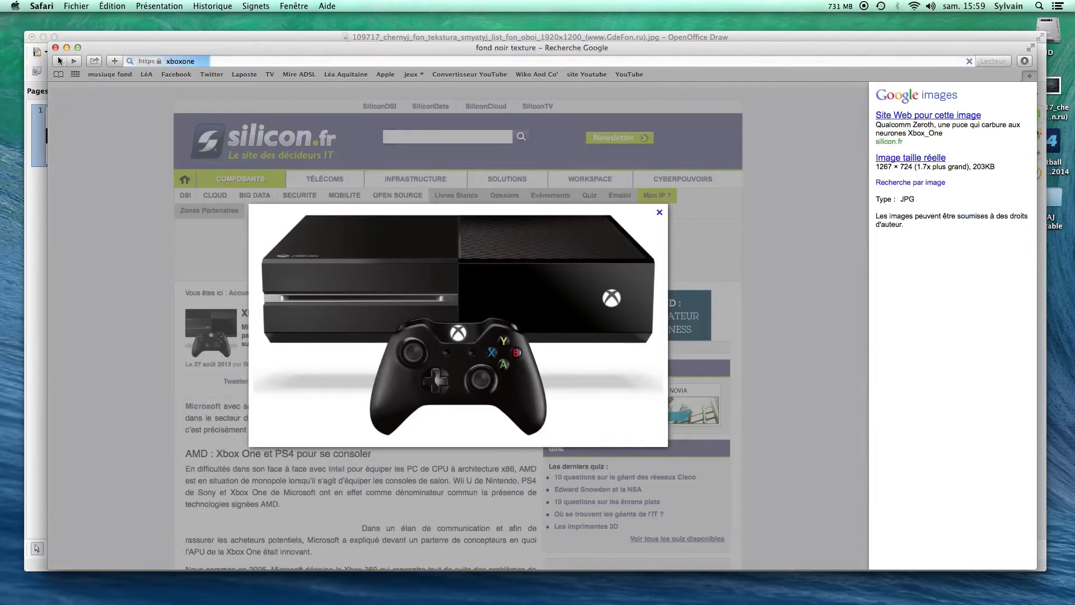
click(60, 59)
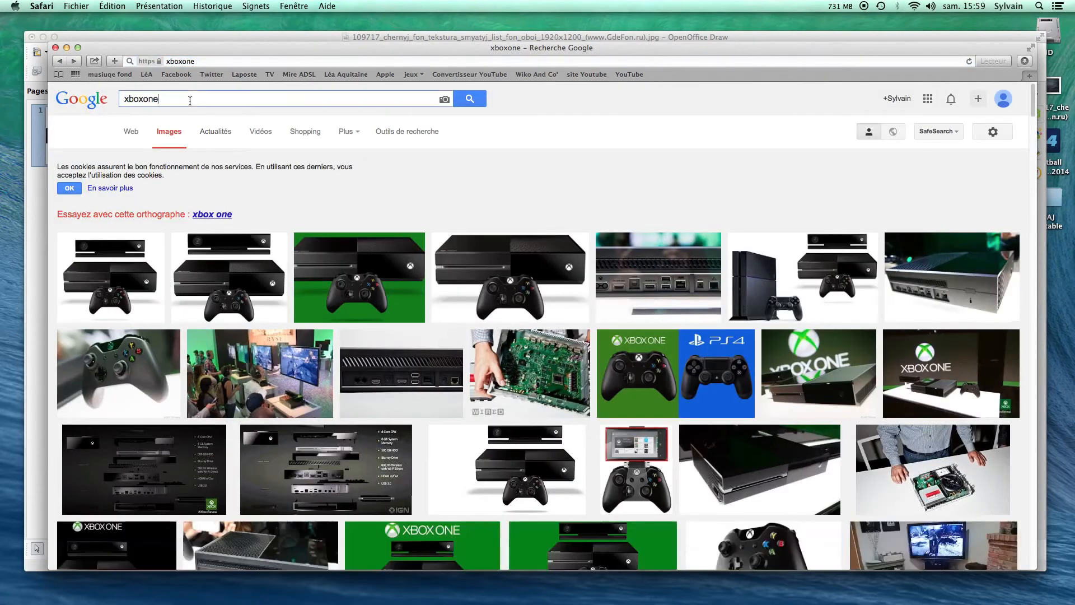
text(transparence)
key(Return)
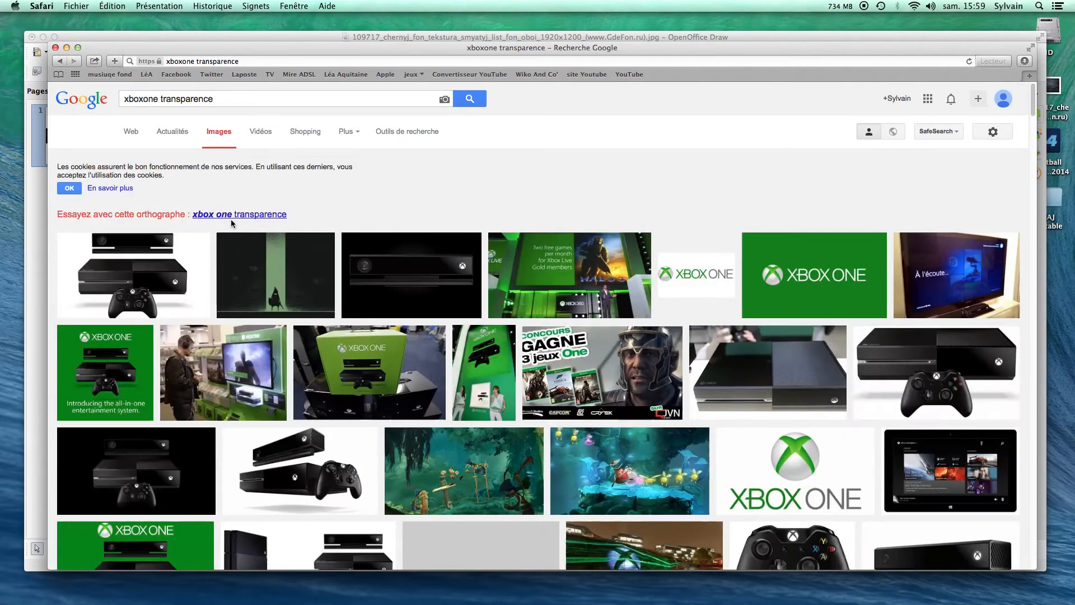
Preview three Xbox One console pictures from the image results one after another, returning to the results each time
click(246, 299)
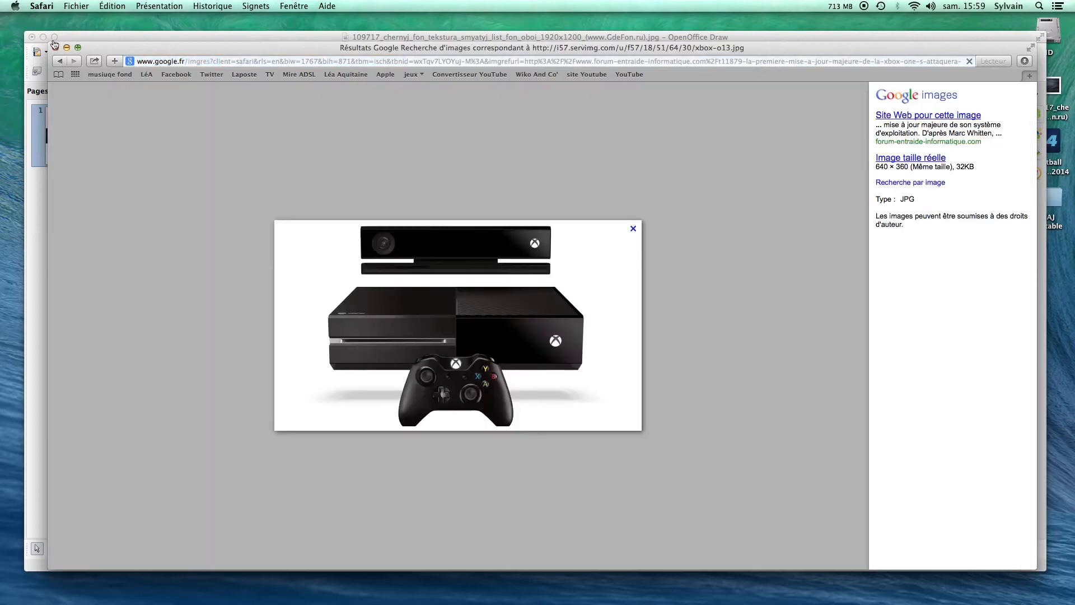
click(62, 60)
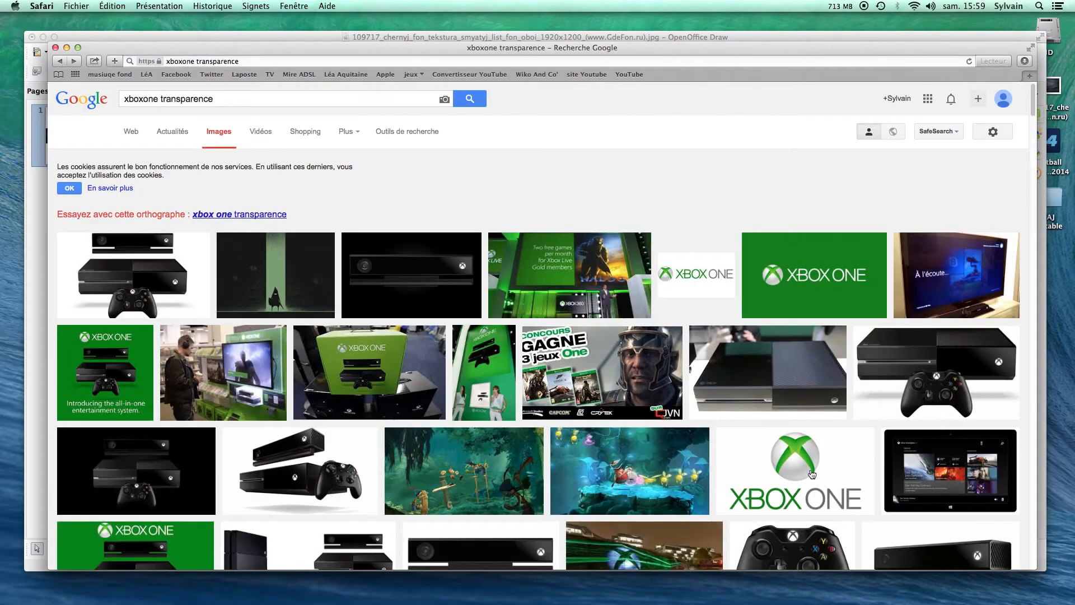
click(914, 383)
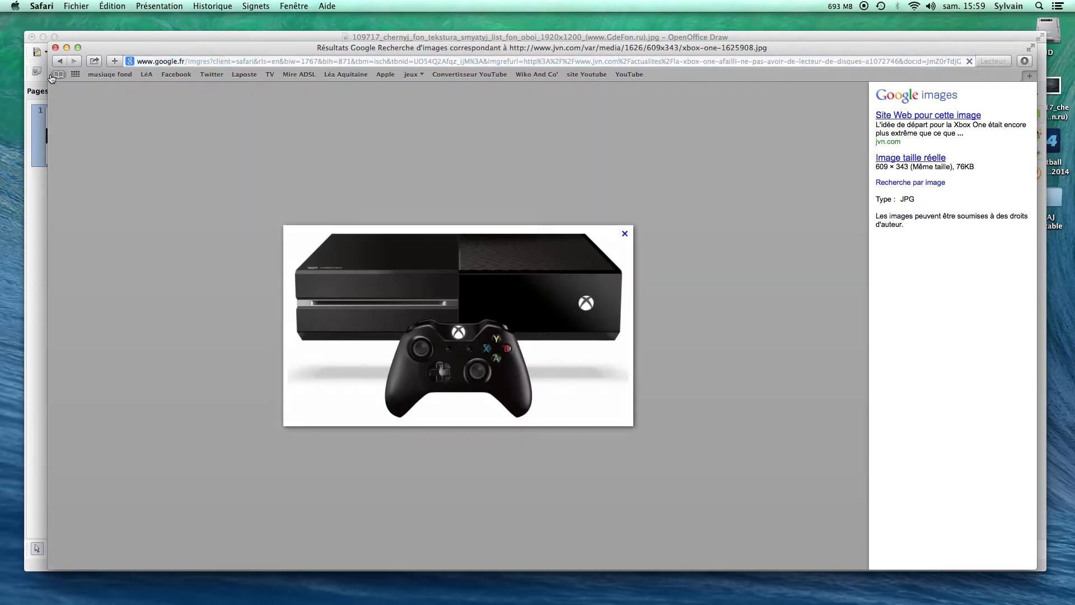
click(59, 60)
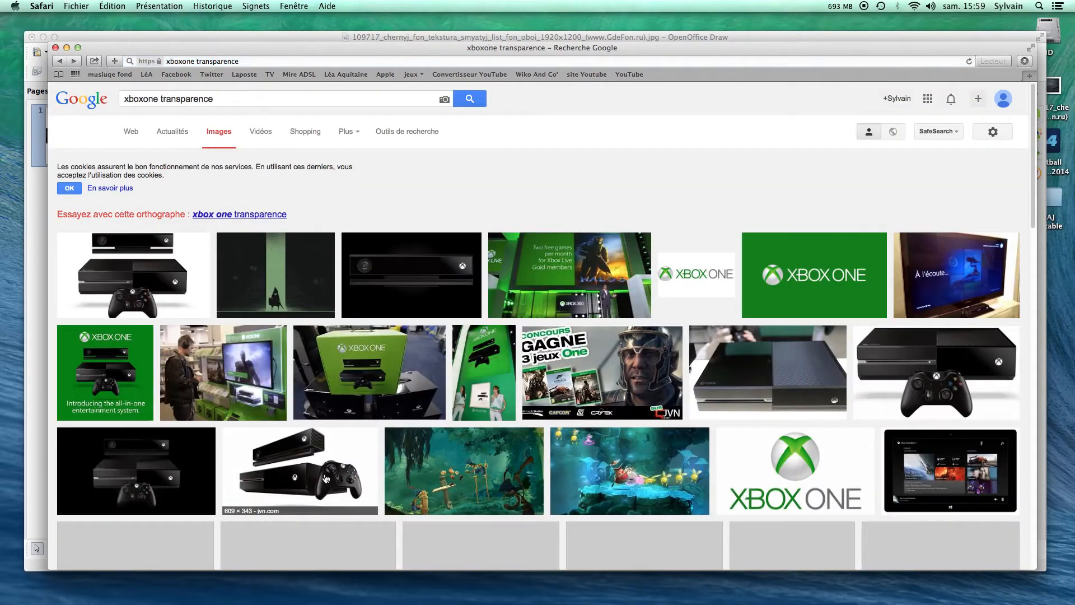
click(324, 476)
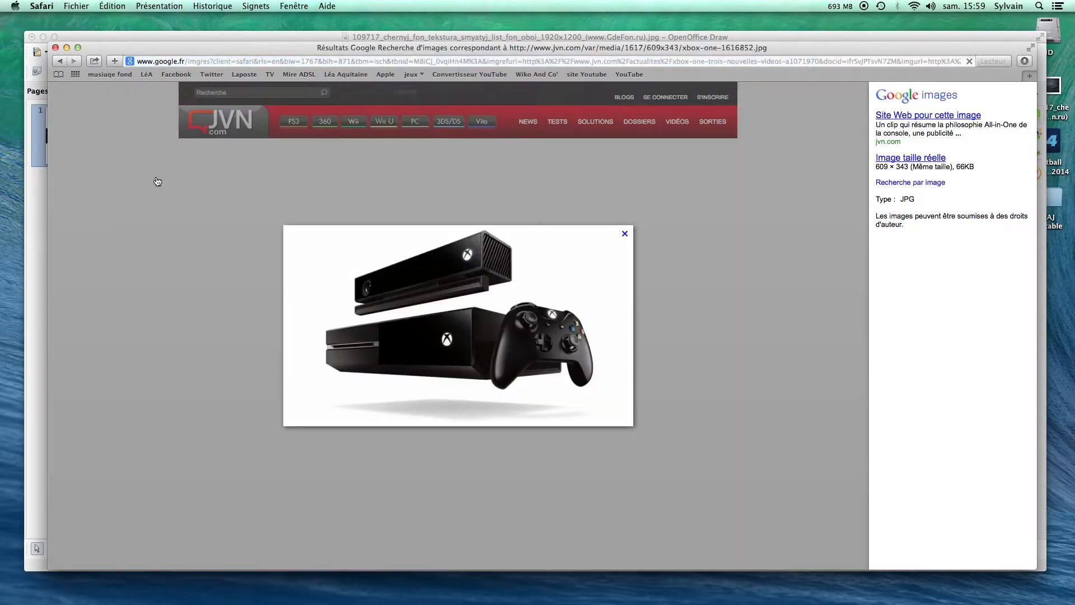
click(157, 181)
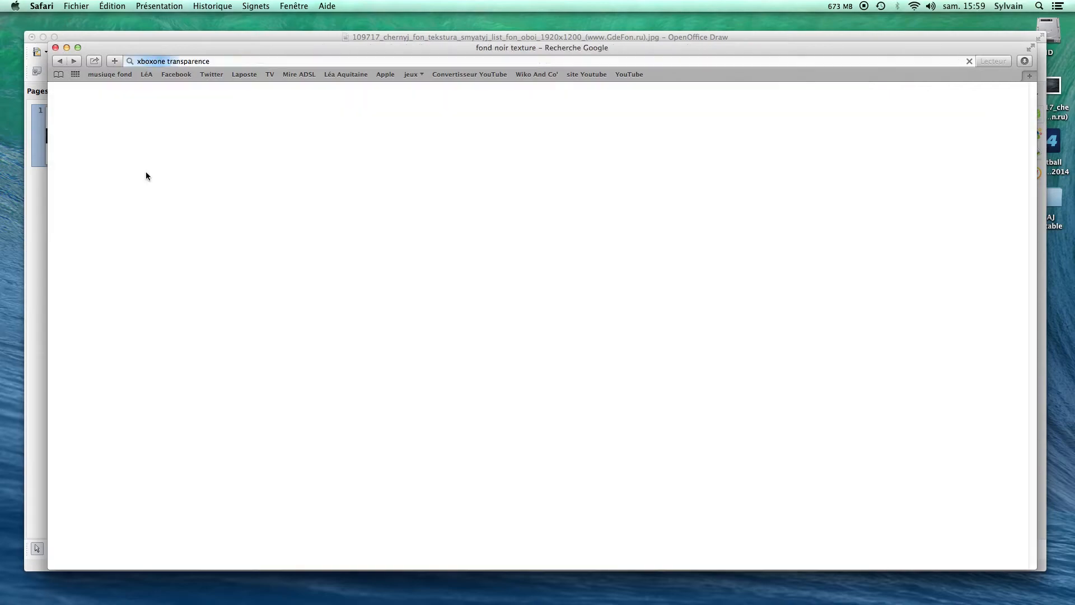
Preview two Kinect sensor pictures from the xboxone transparence image results, returning to the results after each
scroll(235, 417, down, 3)
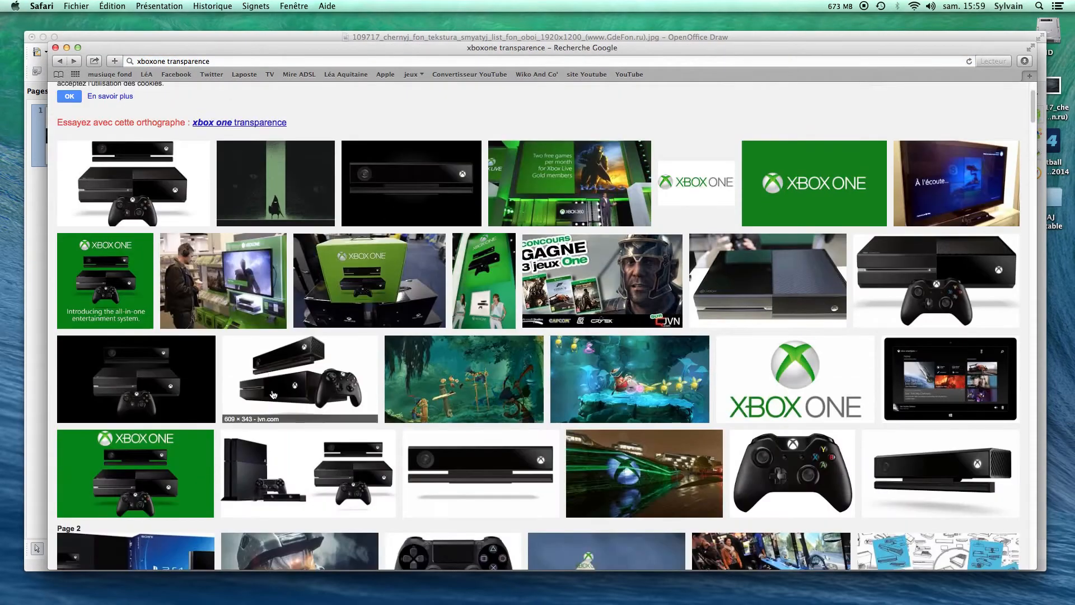
scroll(335, 465, down, 1)
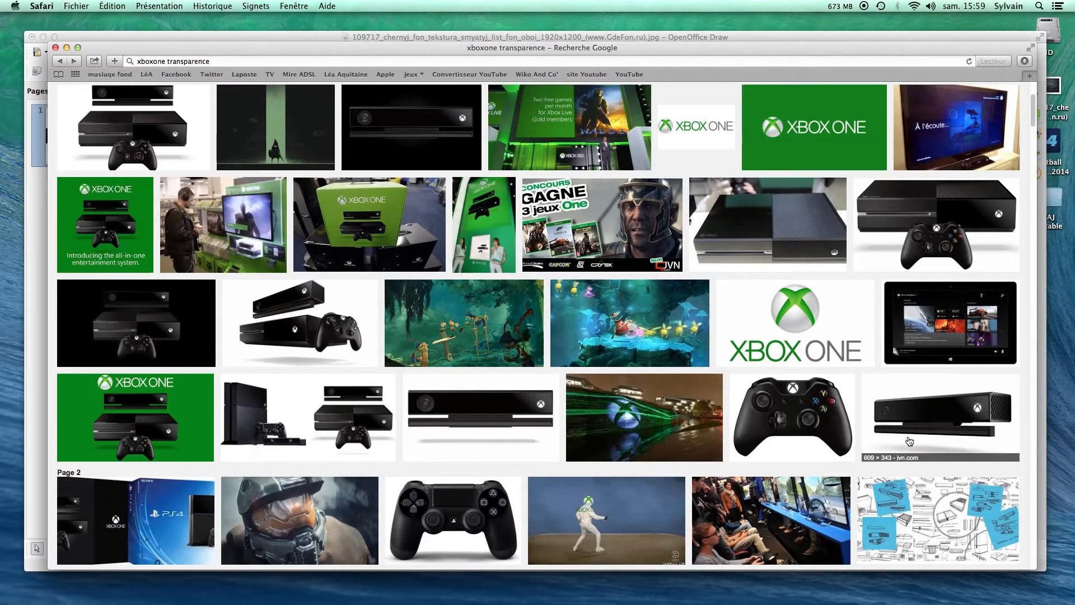
click(909, 441)
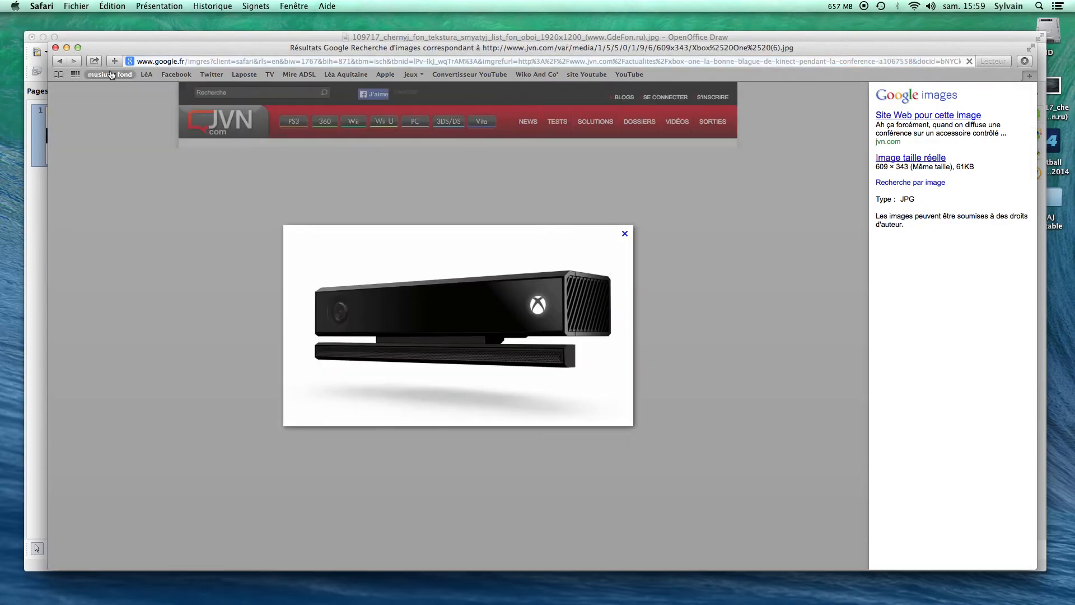
click(60, 63)
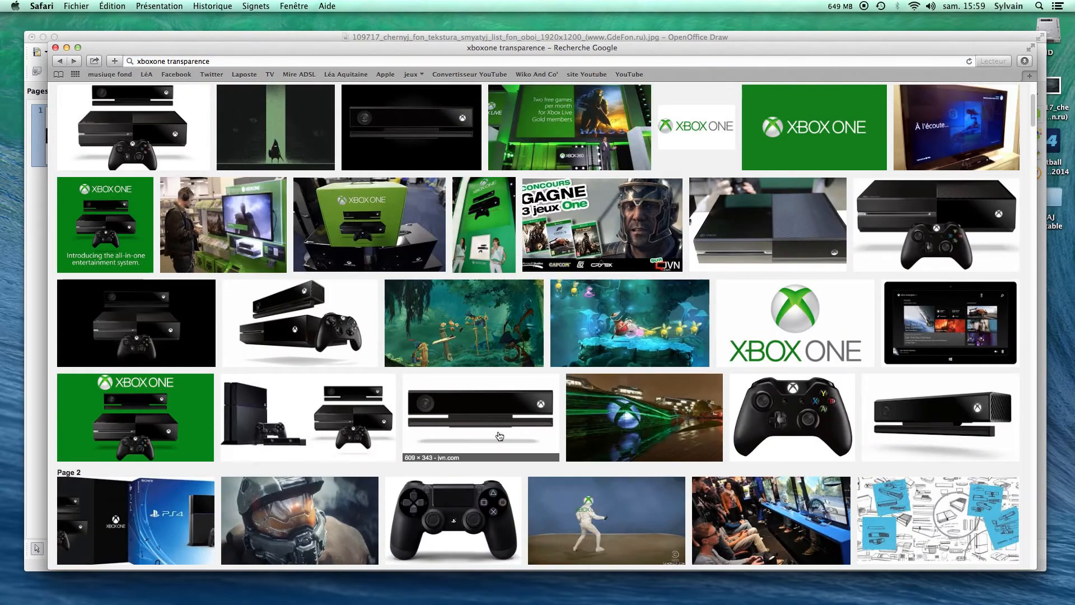
click(460, 399)
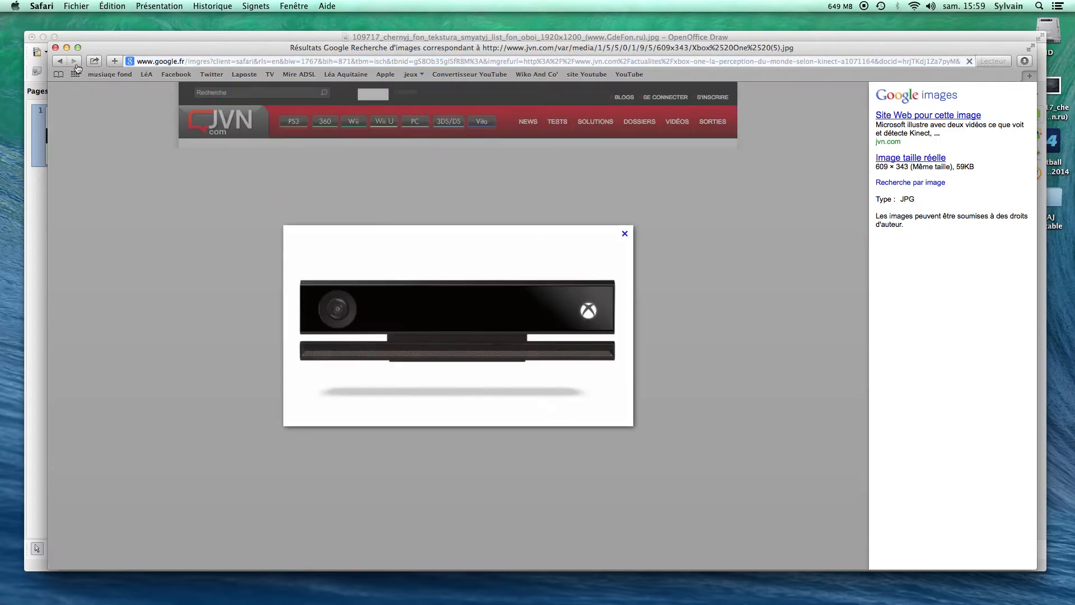
click(60, 60)
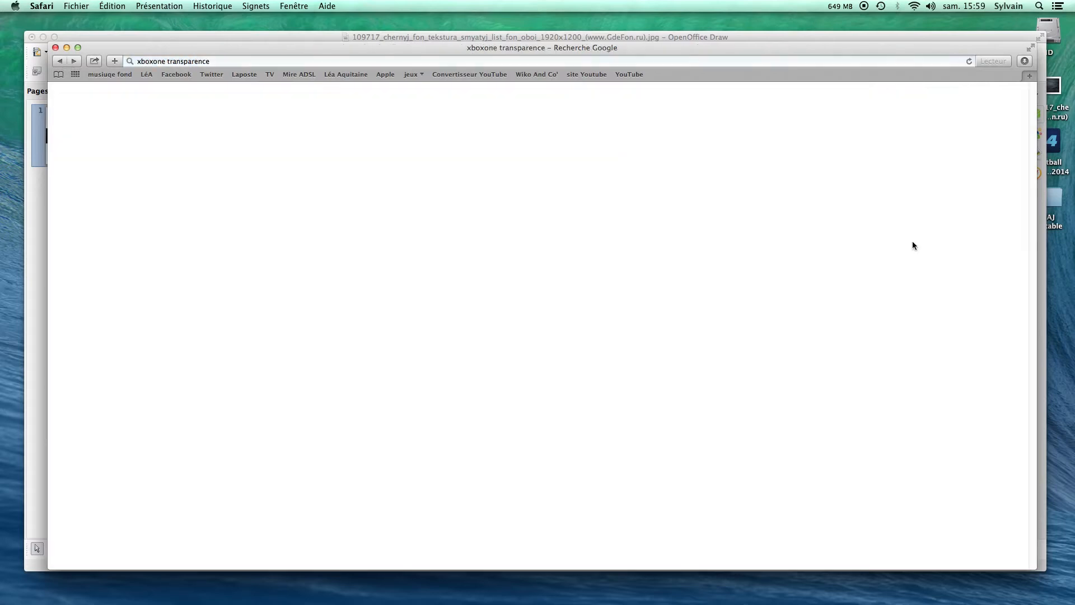
Open the PS4 controller picture from the image results at full size and save it to the Downloads folder
scroll(870, 355, down, 10)
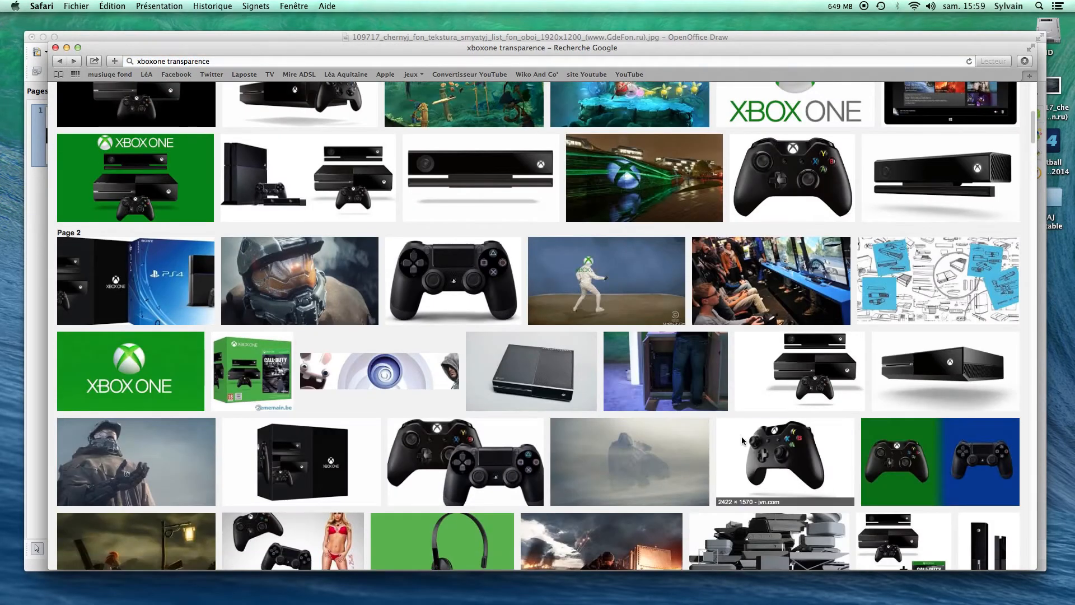
click(485, 287)
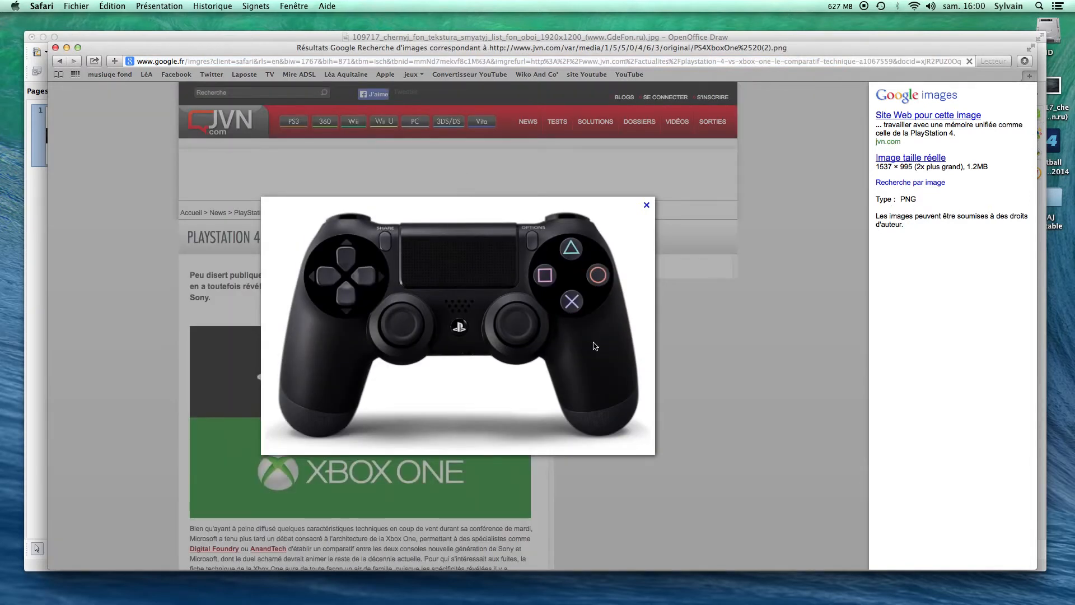
click(911, 157)
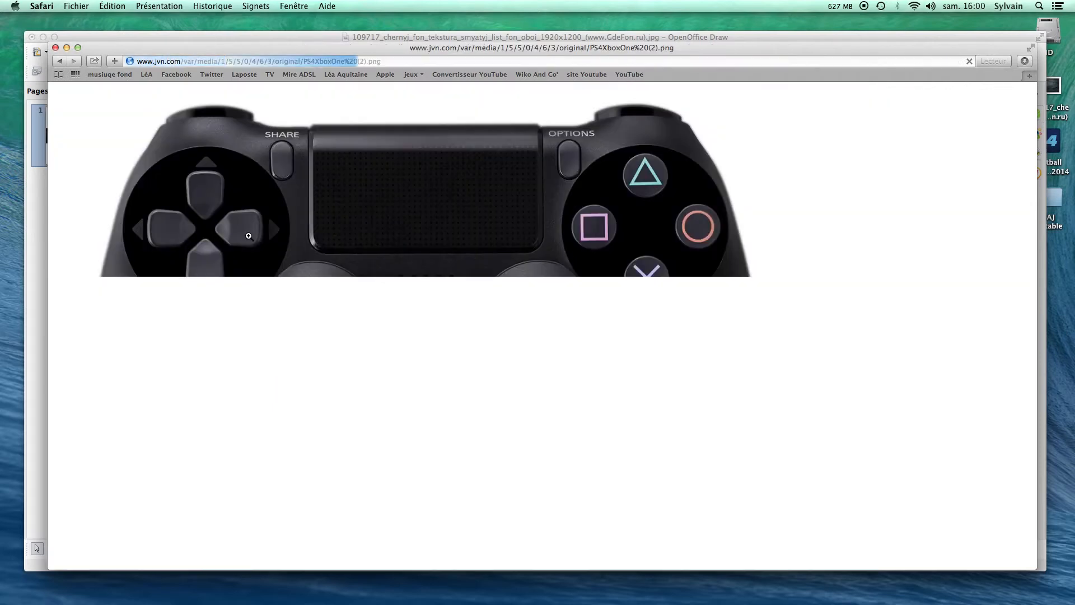
right_click(356, 268)
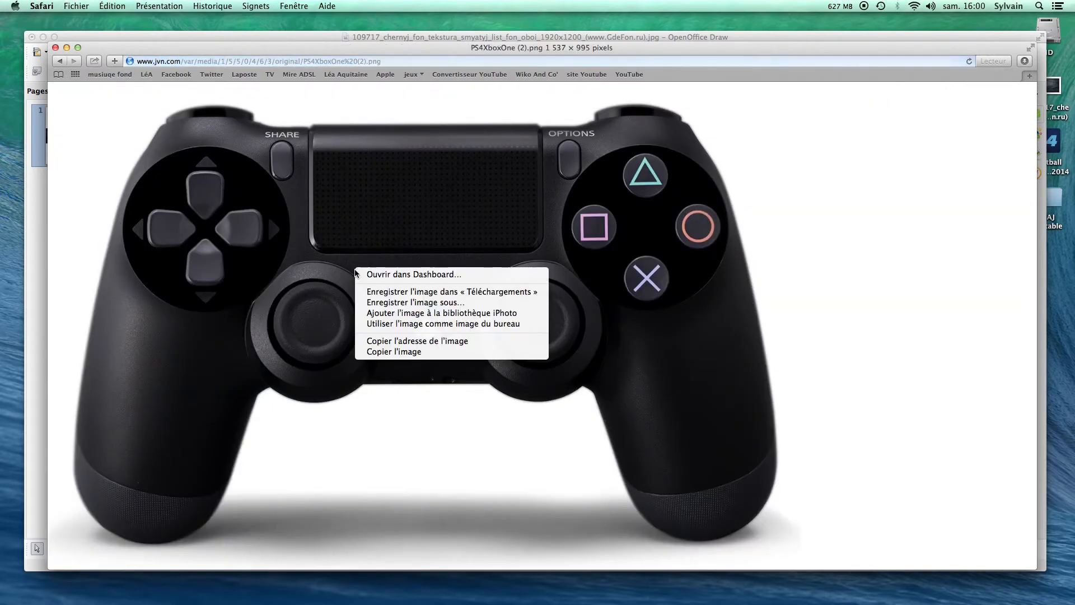
click(370, 292)
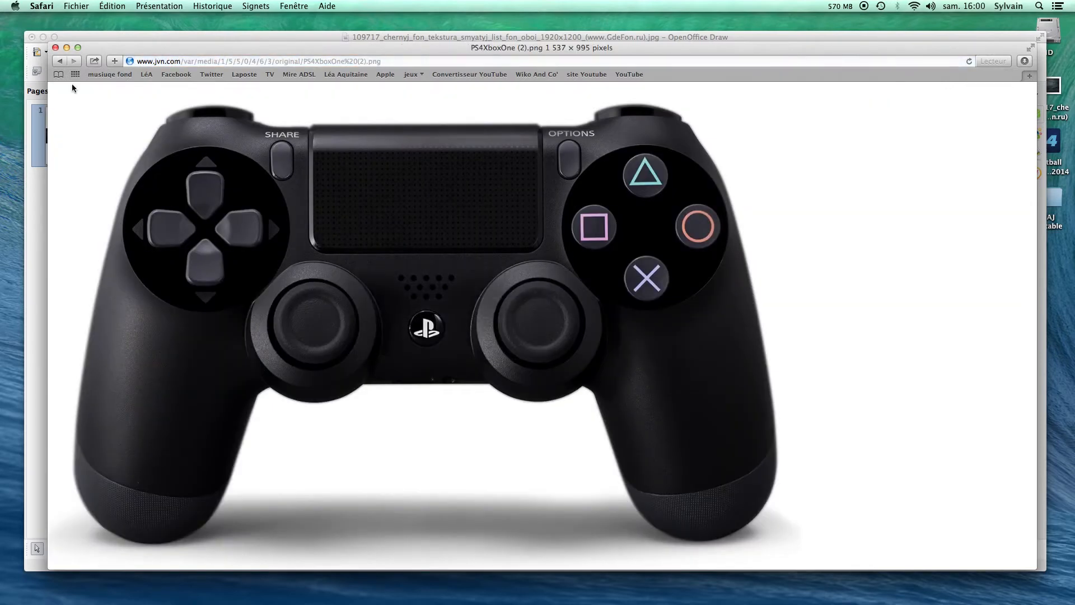
Switch to OpenOffice Draw and delete the Xbox One picture from the banner
click(67, 48)
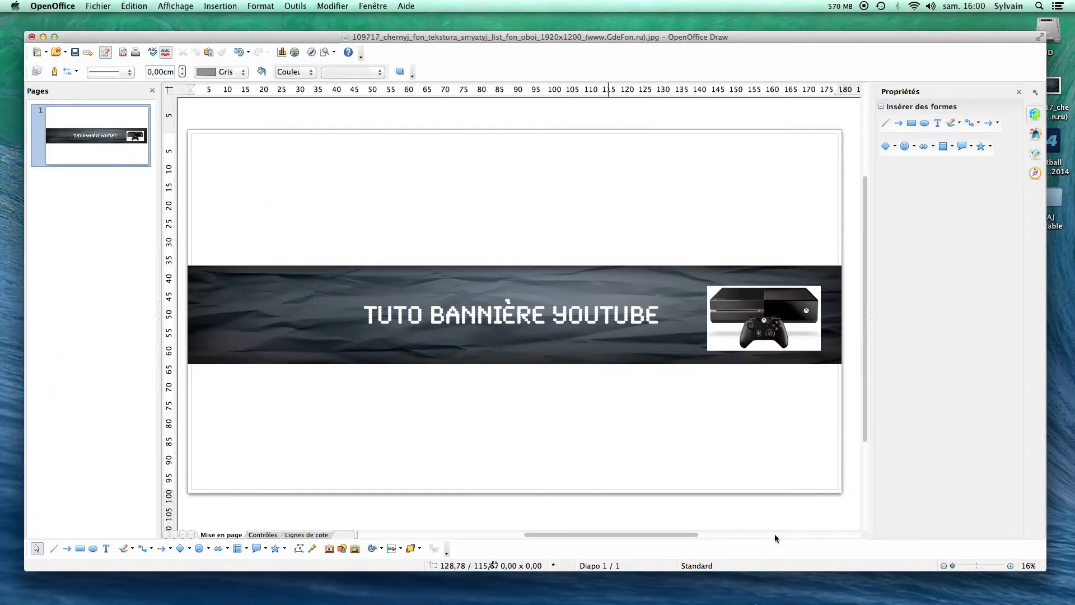
click(751, 315)
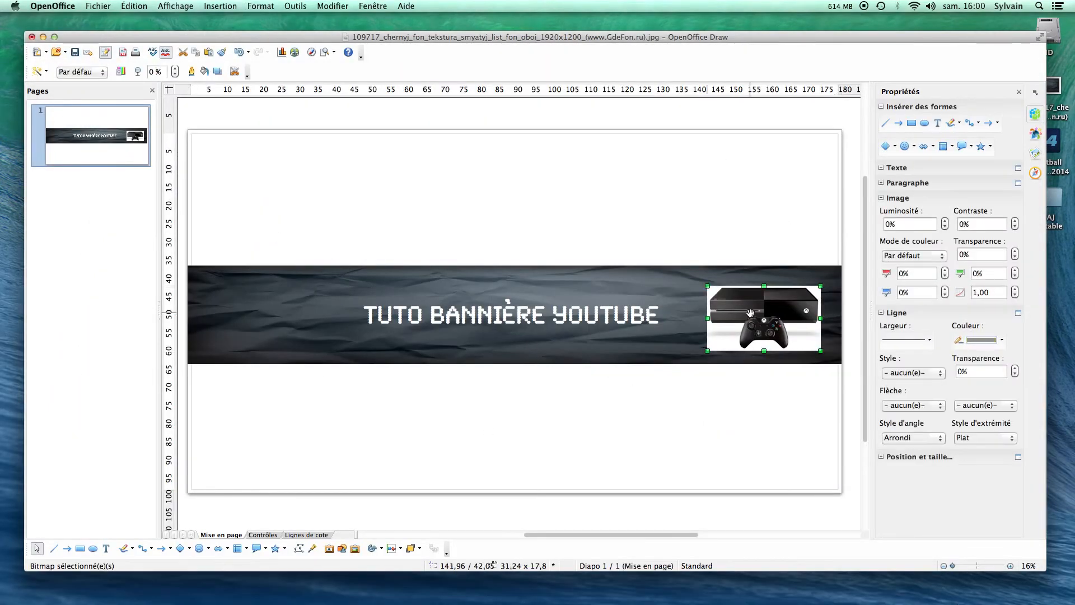
key(Delete)
Try the downloaded PS4XboxOne (2).png, about 41 by 26 cm, at the right end of the banner and delete it
click(930, 580)
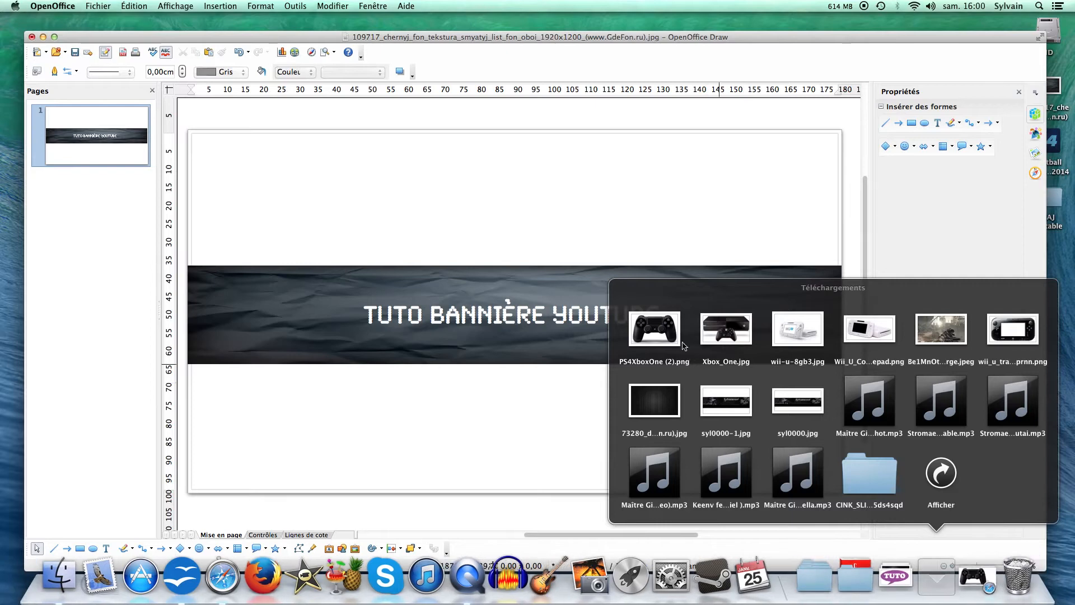
drag(648, 329, 756, 325)
key(Delete)
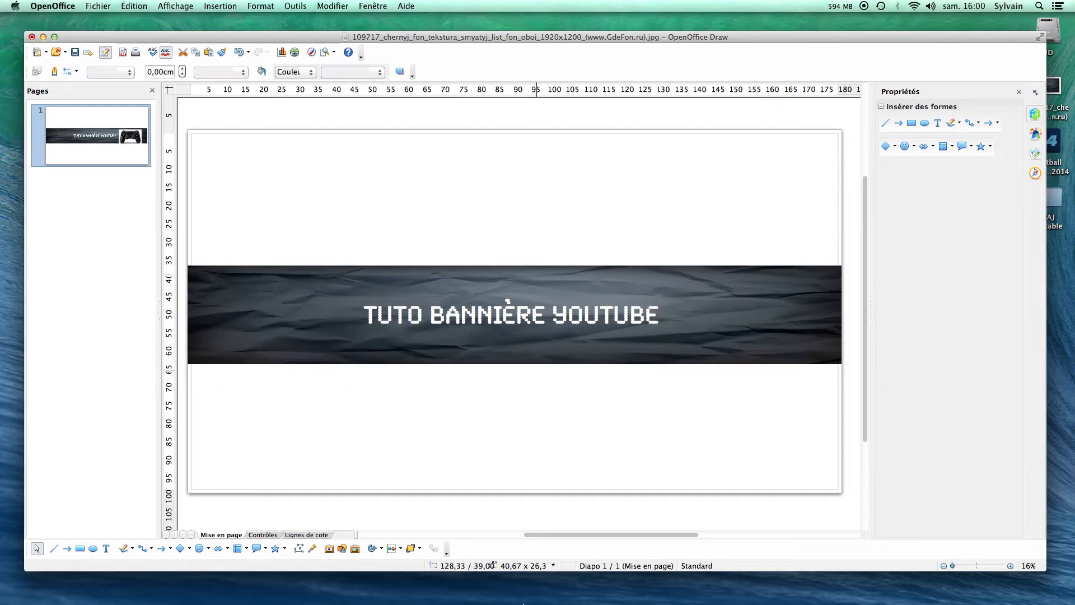
Switch to Safari, return to the xboxone transparence image results and look through further pages for a suitable picture
click(213, 585)
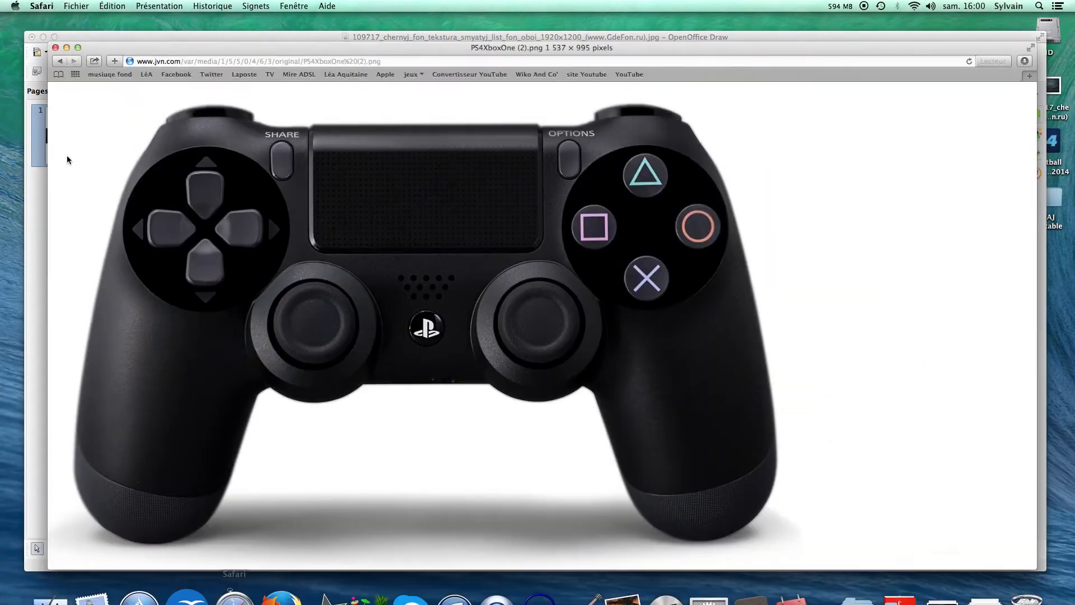
click(60, 61)
click(61, 59)
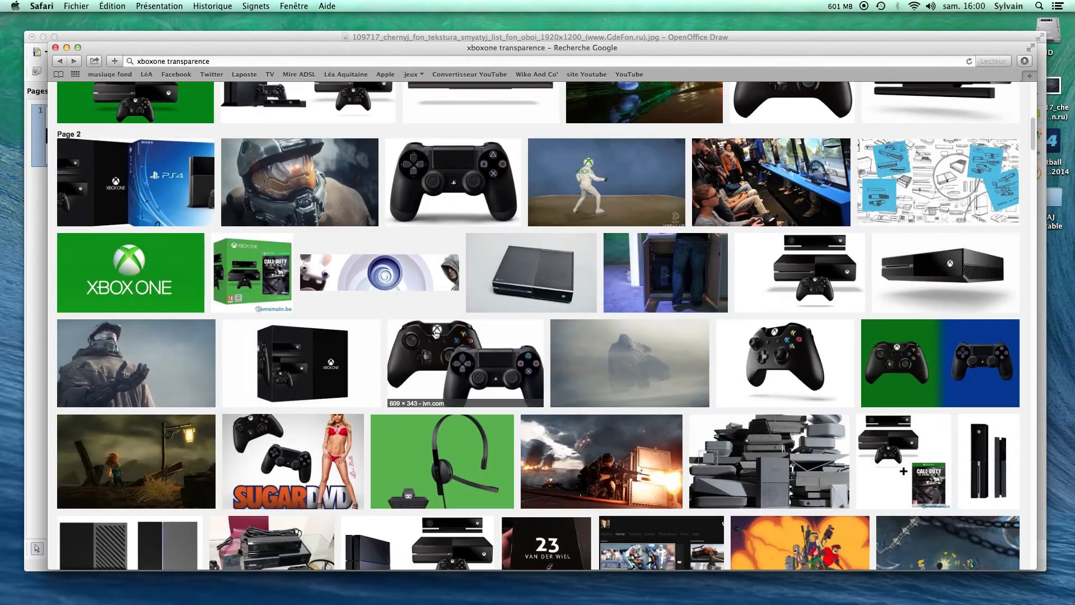
scroll(351, 394, down, 10)
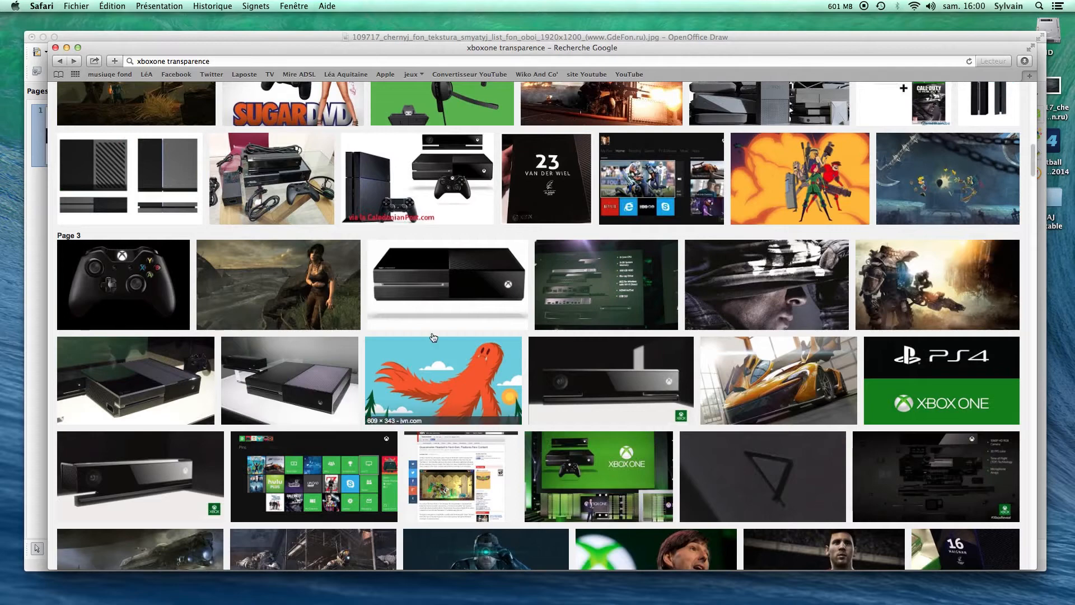
scroll(428, 391, down, 15)
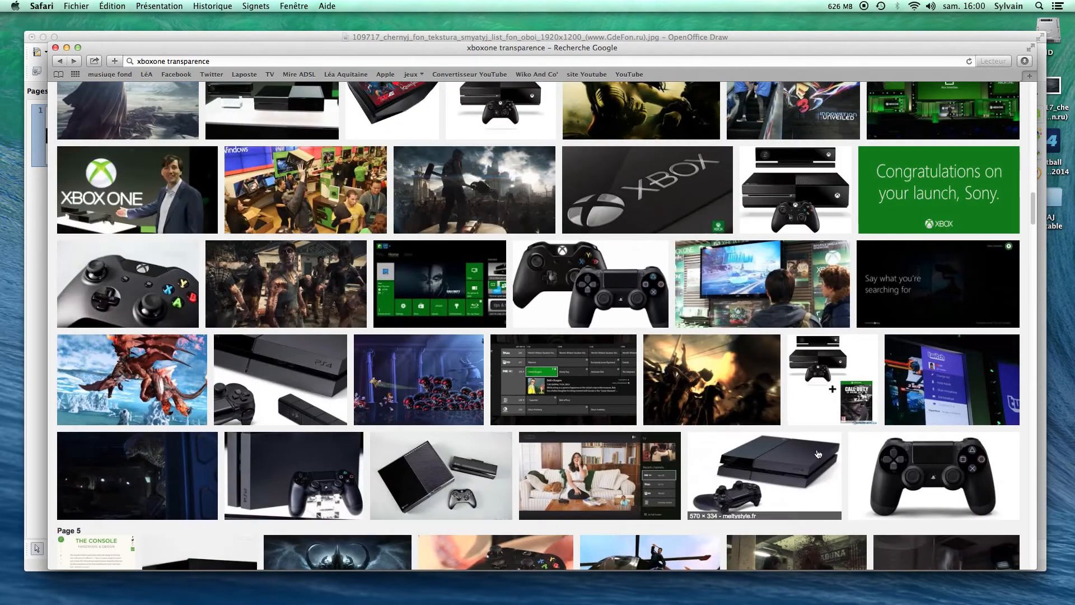
Search images for "image transparence png" and look through the results
scroll(606, 467, up, 20)
drag(160, 98, 137, 94)
text(image transparence)
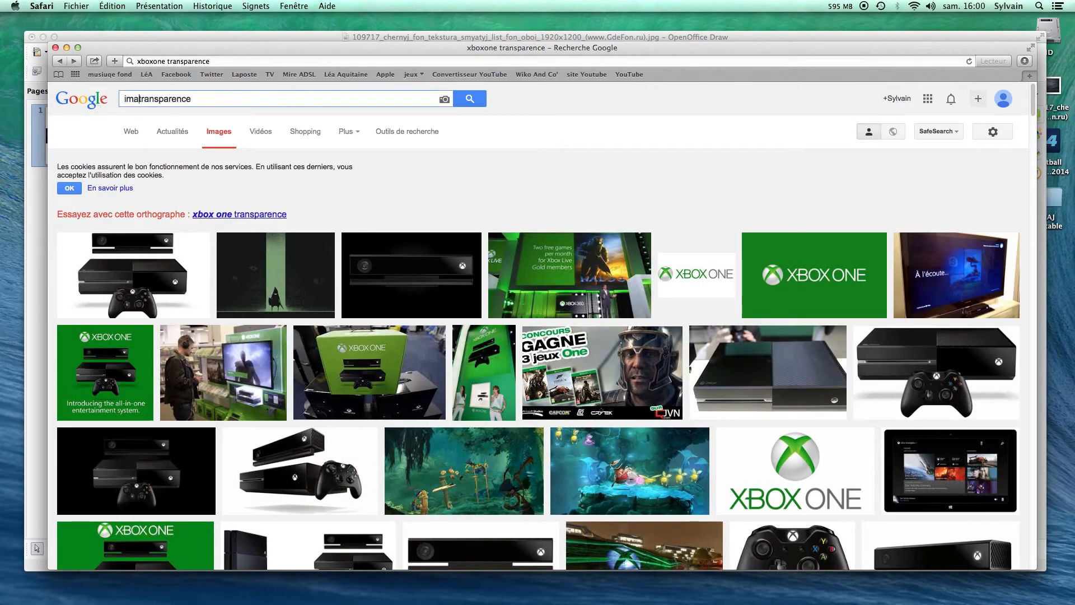
click(230, 100)
text(png)
key(Return)
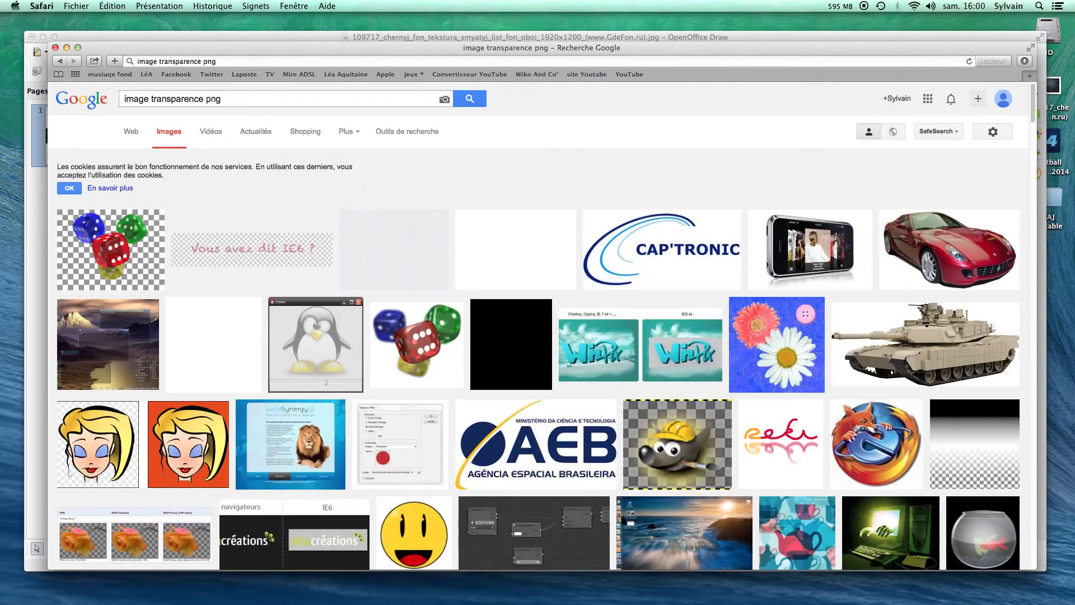
scroll(126, 261, down, 5)
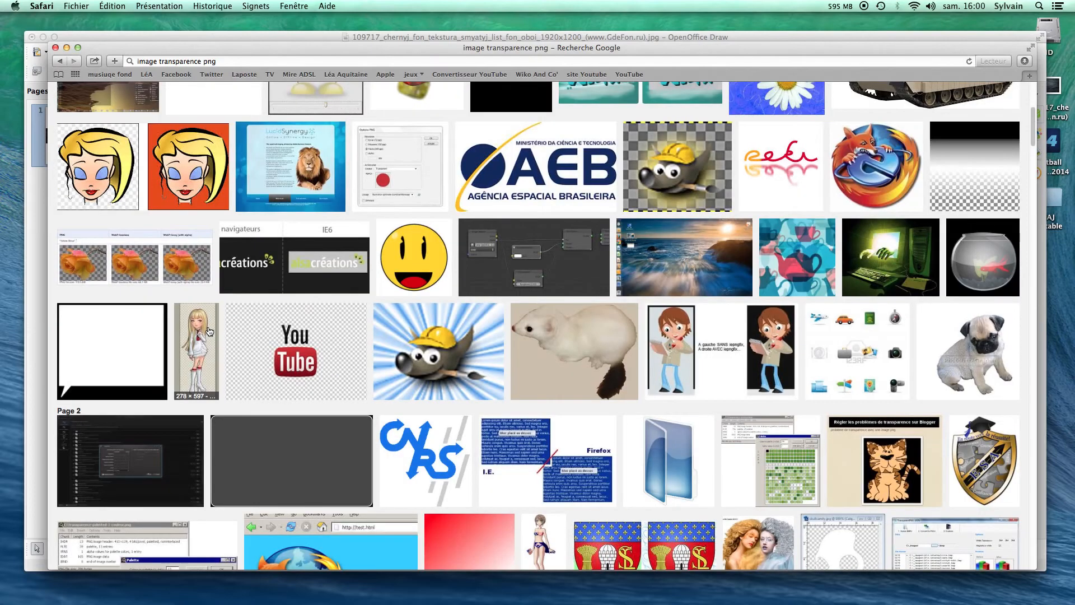
scroll(209, 331, down, 10)
scroll(212, 291, up, 20)
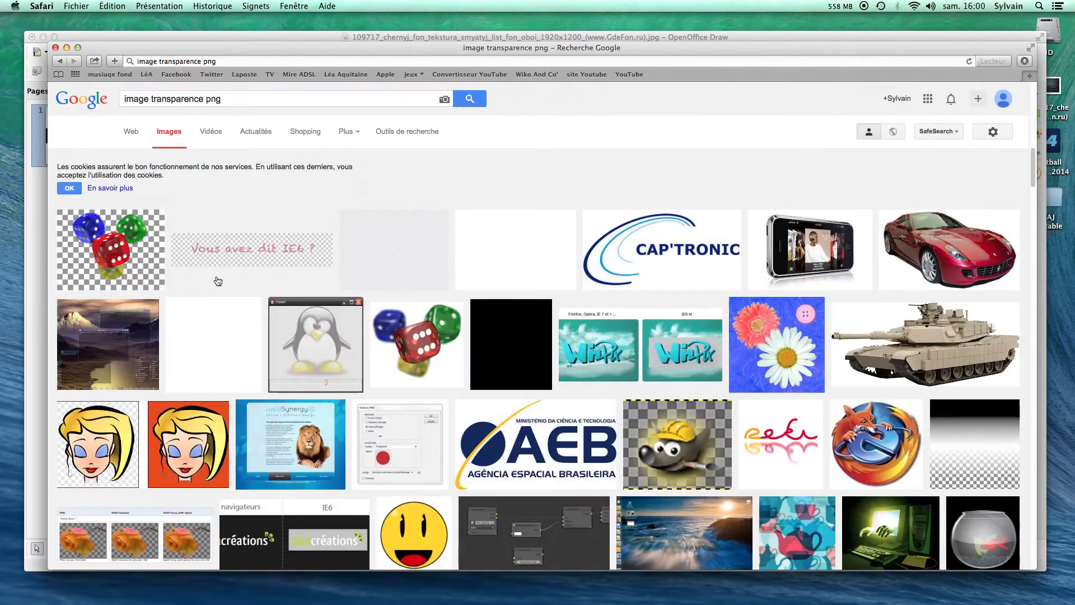
Search images for "wiiu" and refine the search to "wiiu transparence"
click(238, 100)
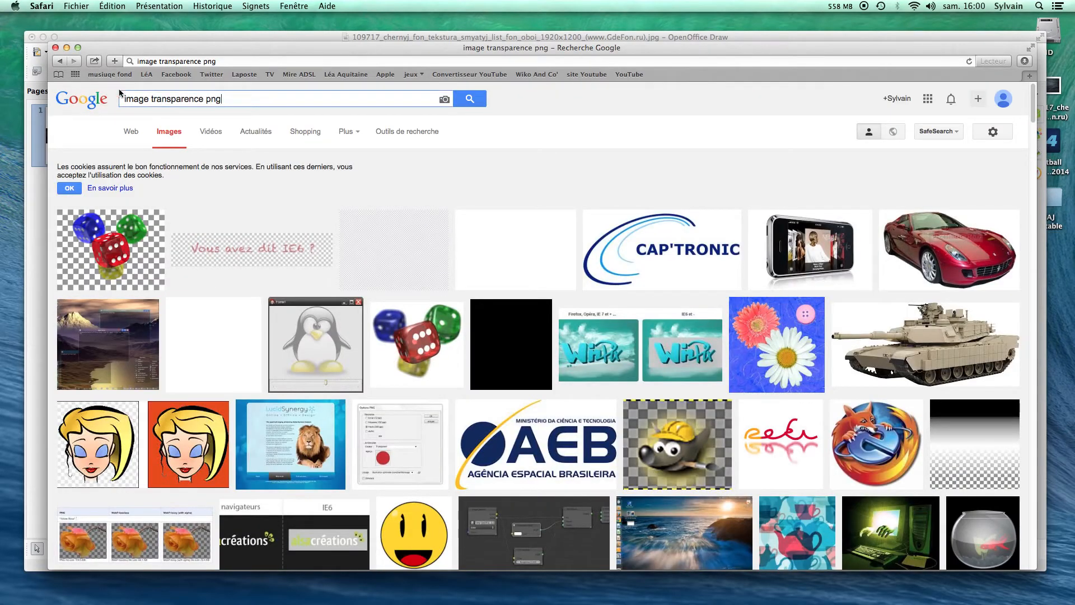
drag(124, 101, 223, 99)
text(wiiu)
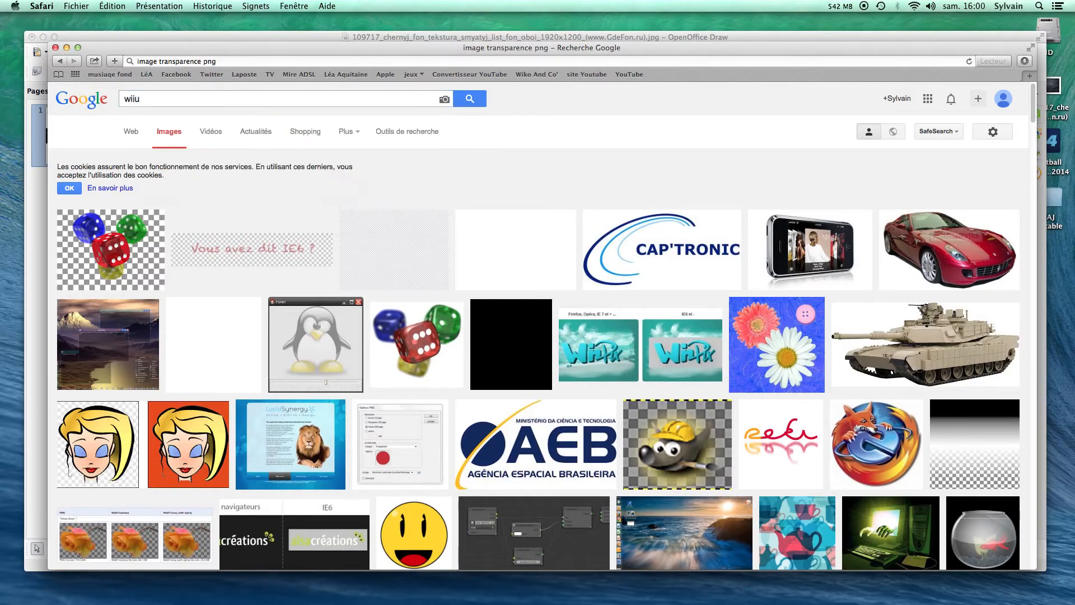
key(Return)
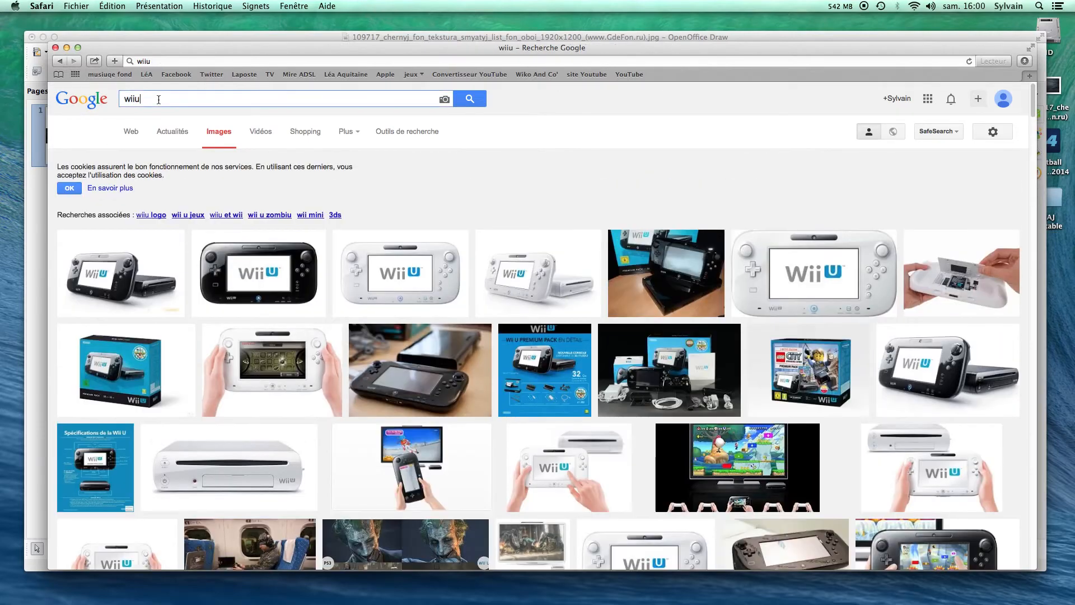
text(transparence)
key(Return)
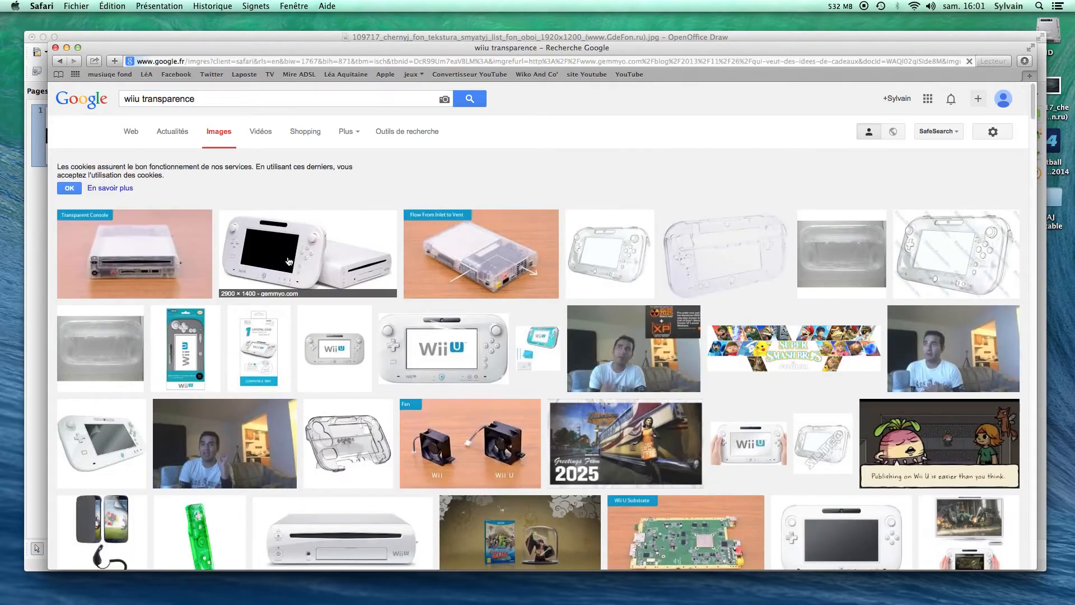
Open the white Wii U console and gamepad PNG at full size and check the Downloads folder for saved pictures
click(289, 260)
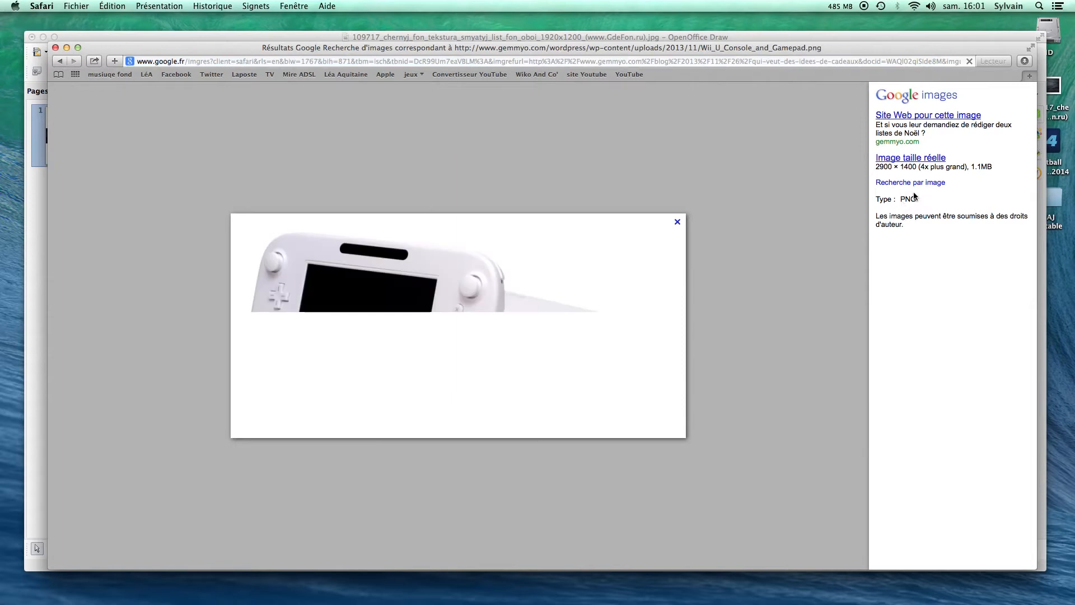
click(916, 162)
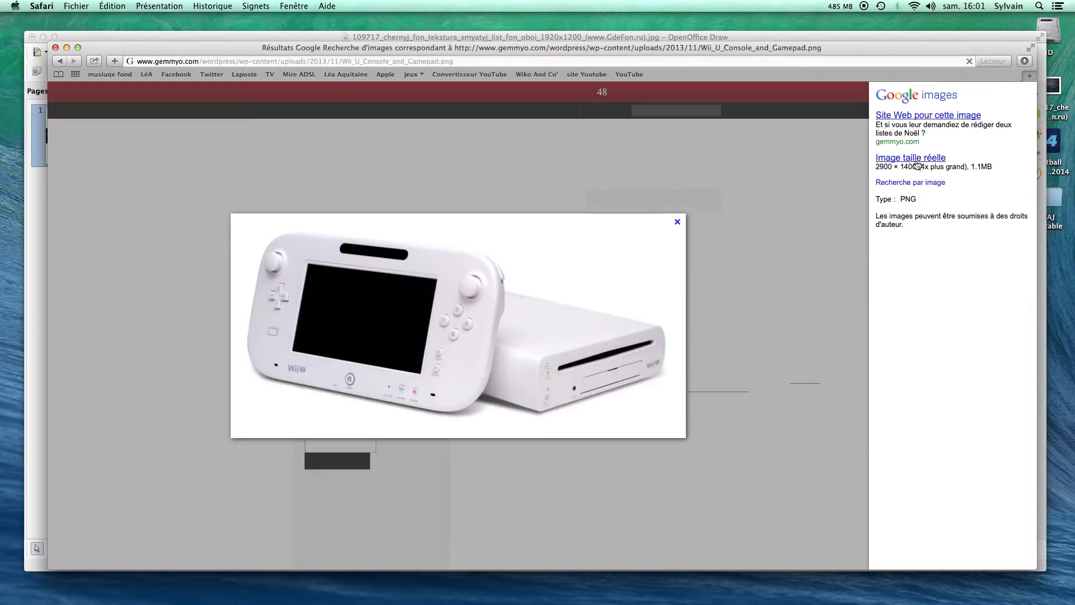
click(969, 576)
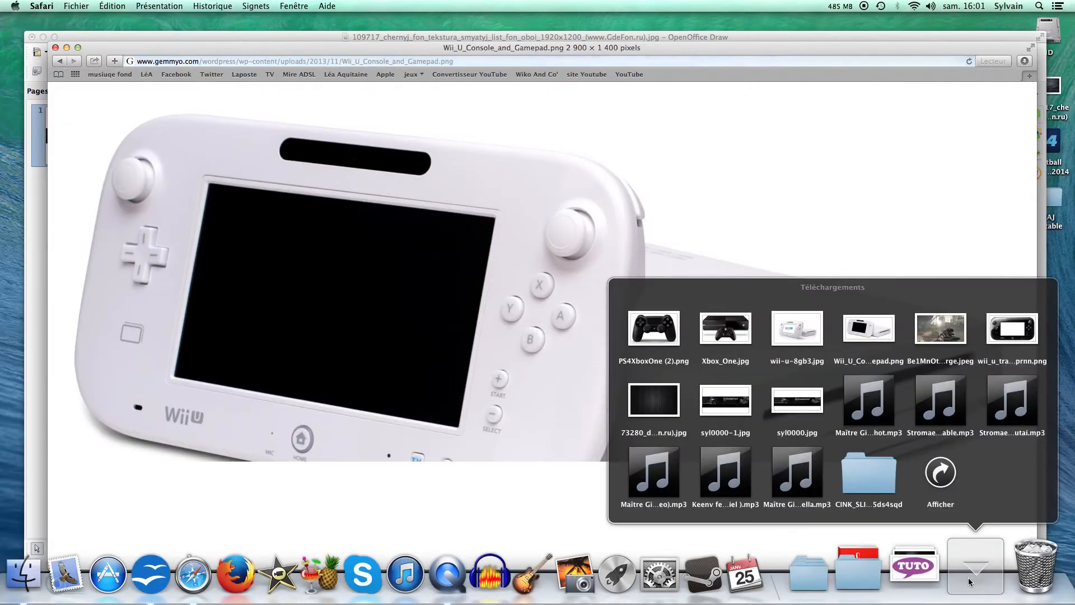
click(970, 581)
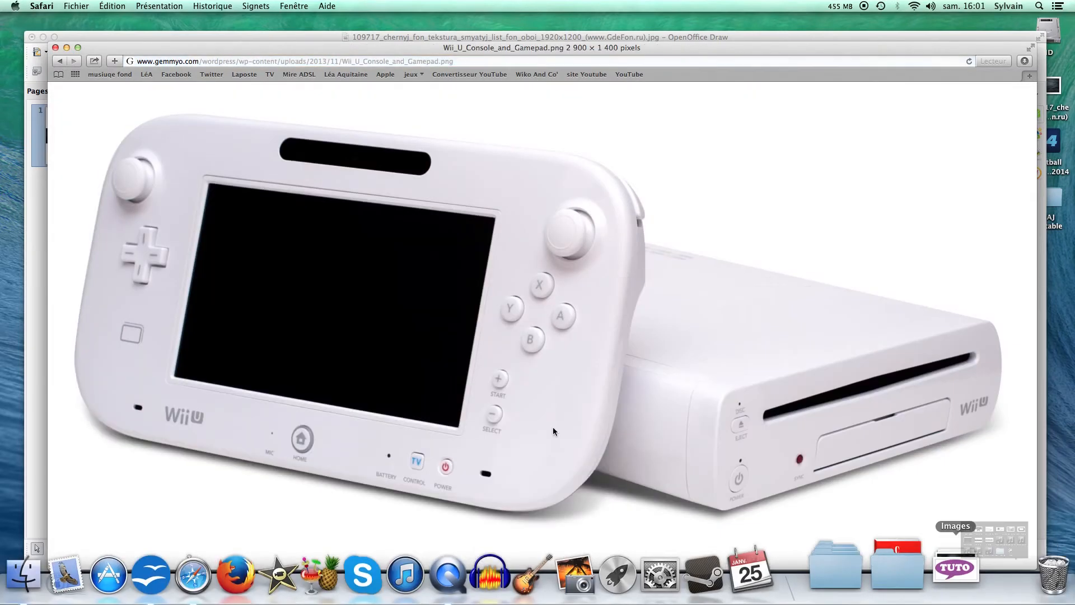
Switch to OpenOffice Draw, place the downloaded Wii U console picture at the banner's left end and shrink it to about 36 by 25 cm
click(75, 41)
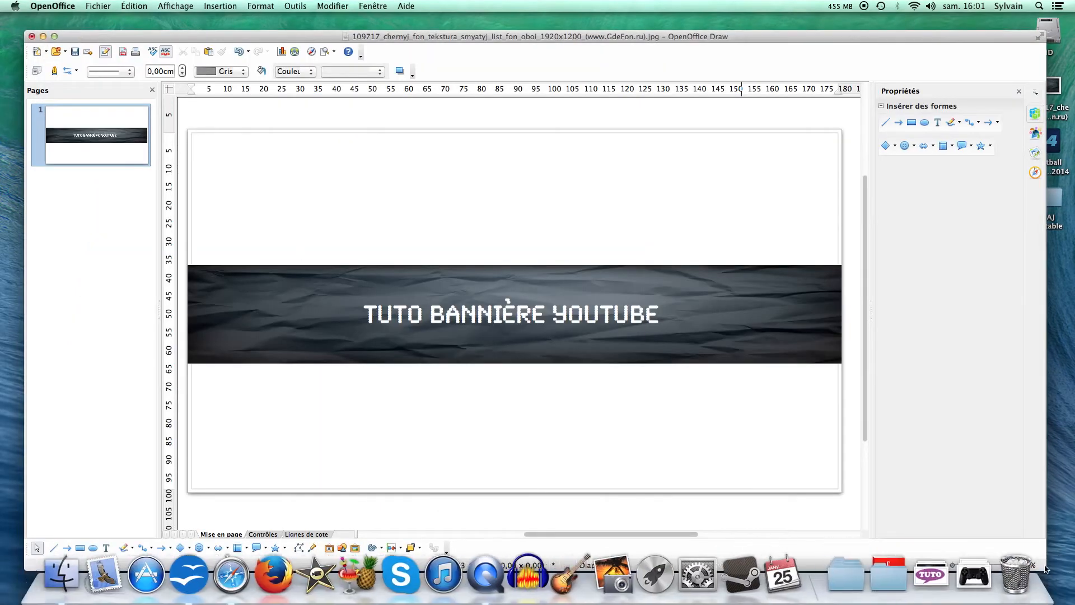
click(973, 577)
drag(863, 329, 472, 374)
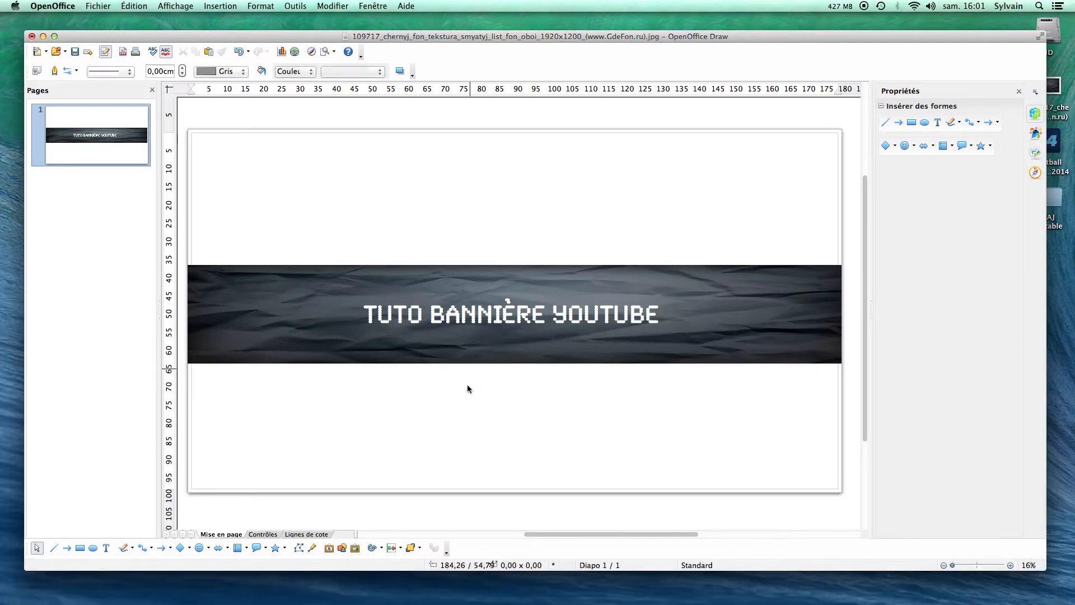
drag(347, 332, 216, 256)
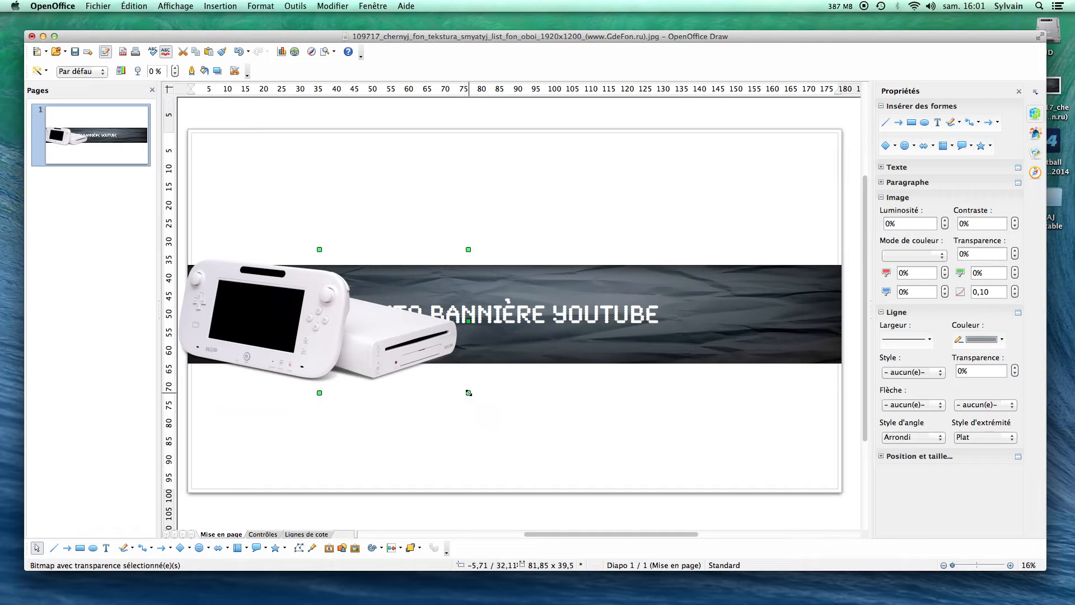
drag(451, 387, 302, 340)
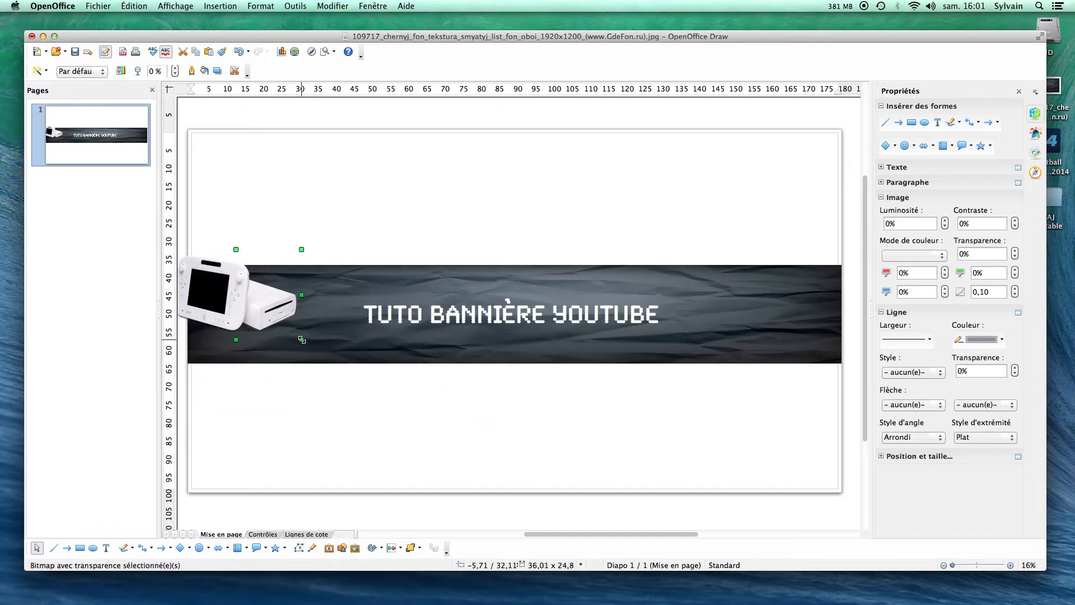
Enlarge the Wii U console picture and position it fully inside the banner, just before the title
drag(302, 292, 324, 296)
mouse_move(254, 312)
mouse_down()
mouse_move(274, 327)
mouse_move(247, 320)
mouse_up()
drag(204, 280, 201, 288)
click(355, 433)
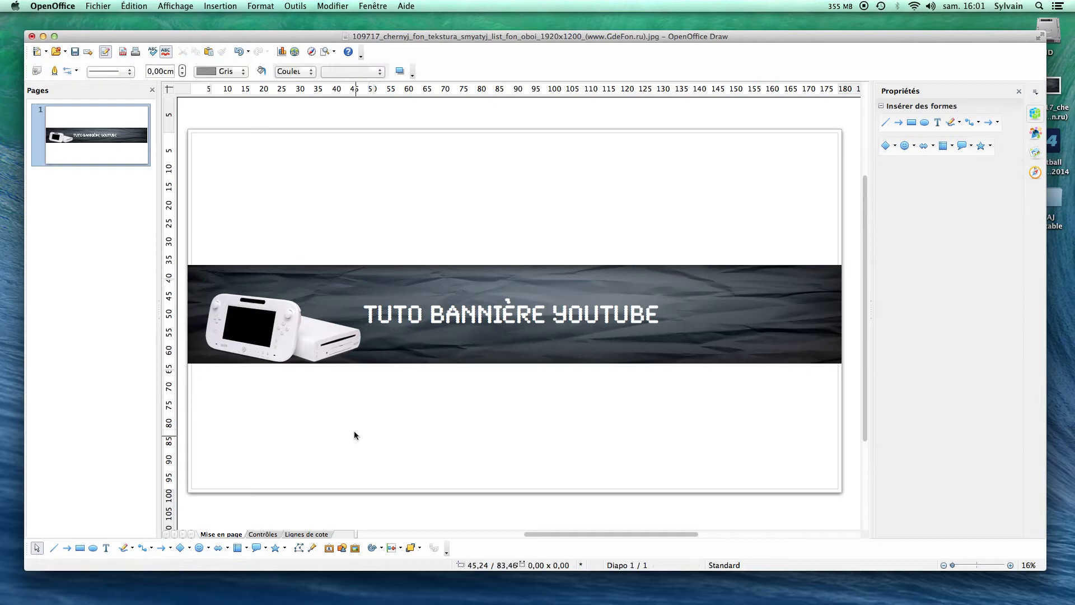
click(278, 333)
mouse_move(277, 334)
mouse_down()
mouse_move(339, 395)
mouse_move(263, 319)
mouse_move(277, 313)
mouse_move(275, 326)
mouse_up()
click(335, 425)
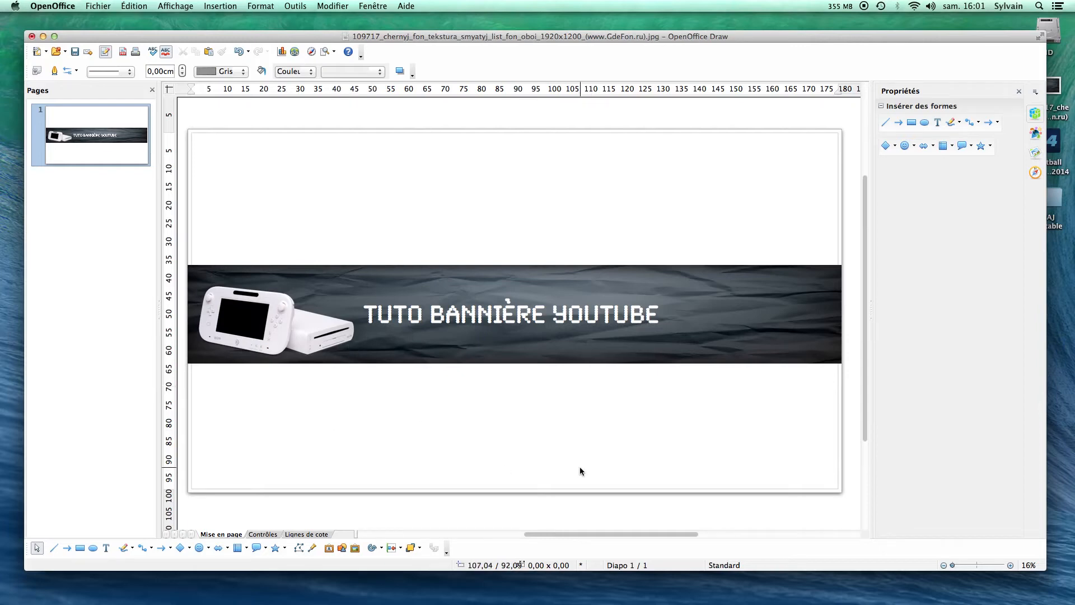
scroll(580, 467, up, 1)
scroll(580, 471, down, 1)
Save the drawing on the desktop (Bureau) as "tuto bannière" in the Dessin ODF (.odg) format
mouse_move(383, 602)
click(98, 6)
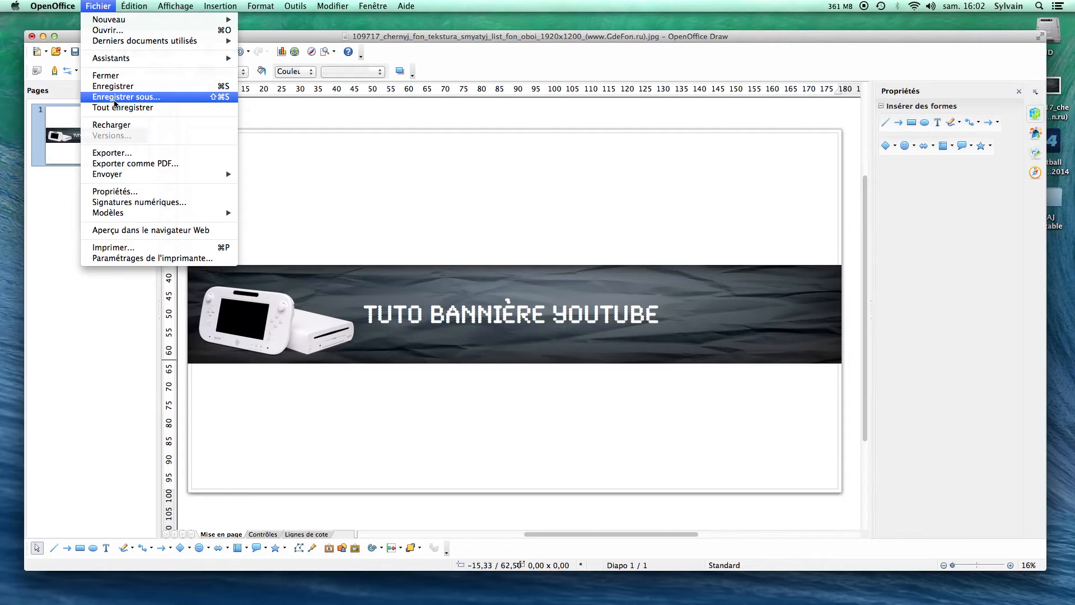
click(114, 101)
click(517, 207)
click(518, 209)
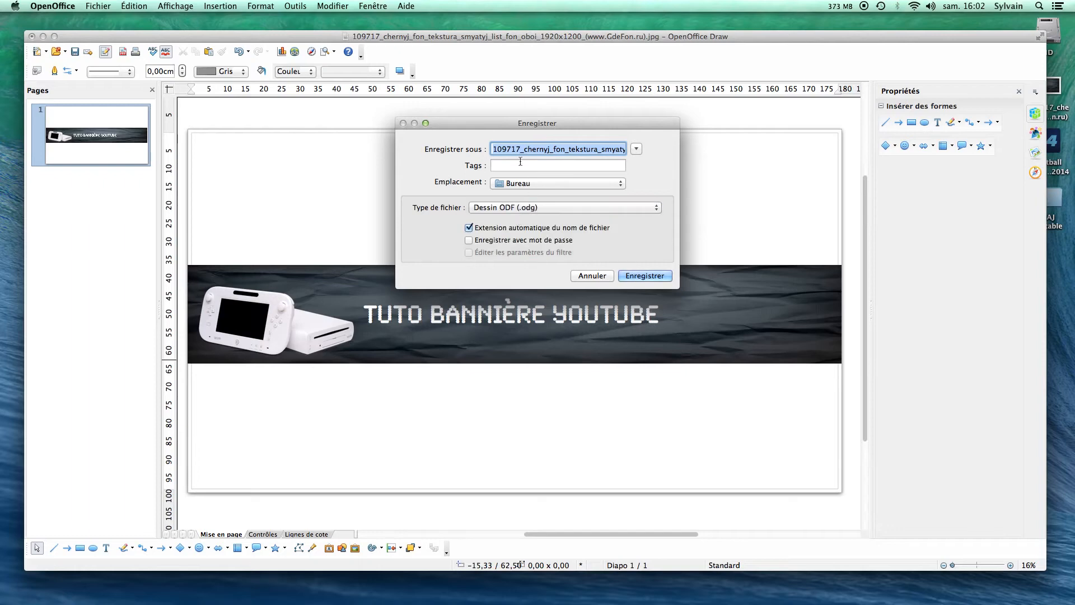
key(BackSpace)
text(tuto bannière)
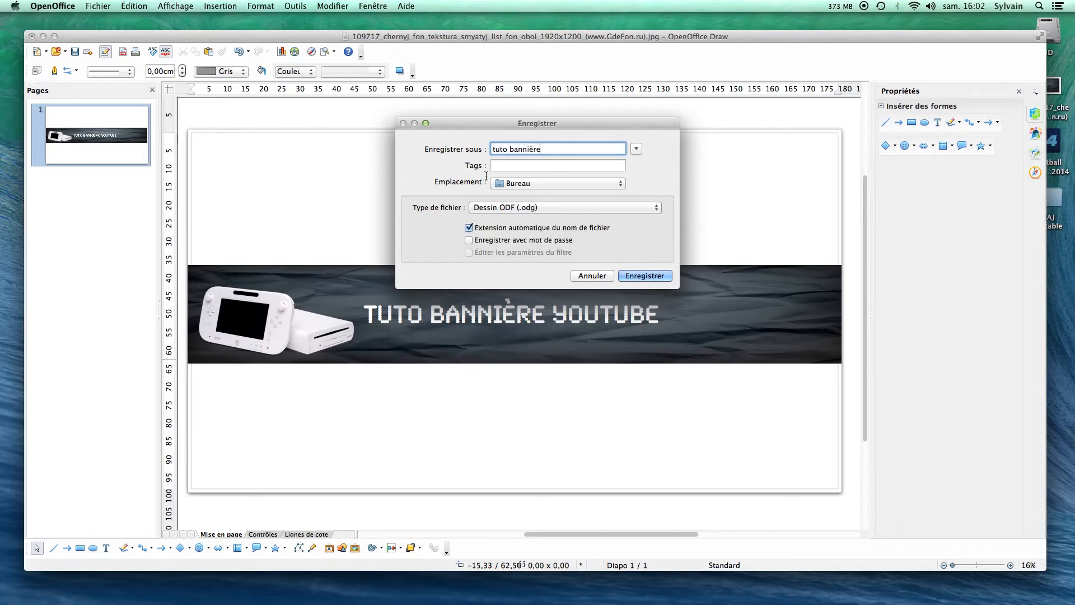
click(533, 184)
click(569, 187)
click(632, 279)
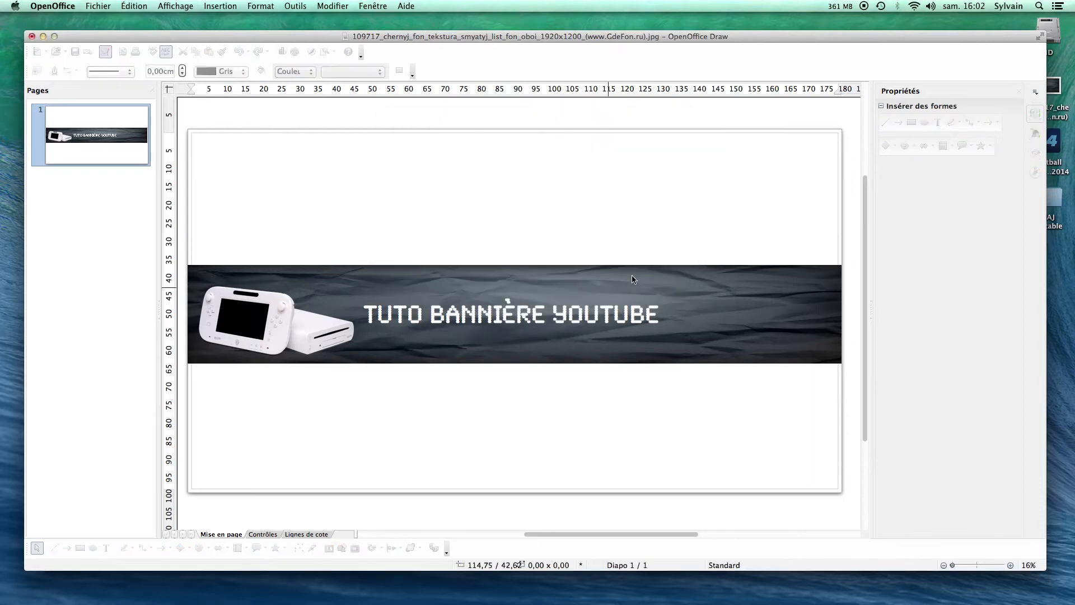
Shift the drawing window aside to check the saved file on the desktop, and move the window back
drag(918, 39, 889, 37)
mouse_move(1015, 587)
drag(1015, 587, 1015, 585)
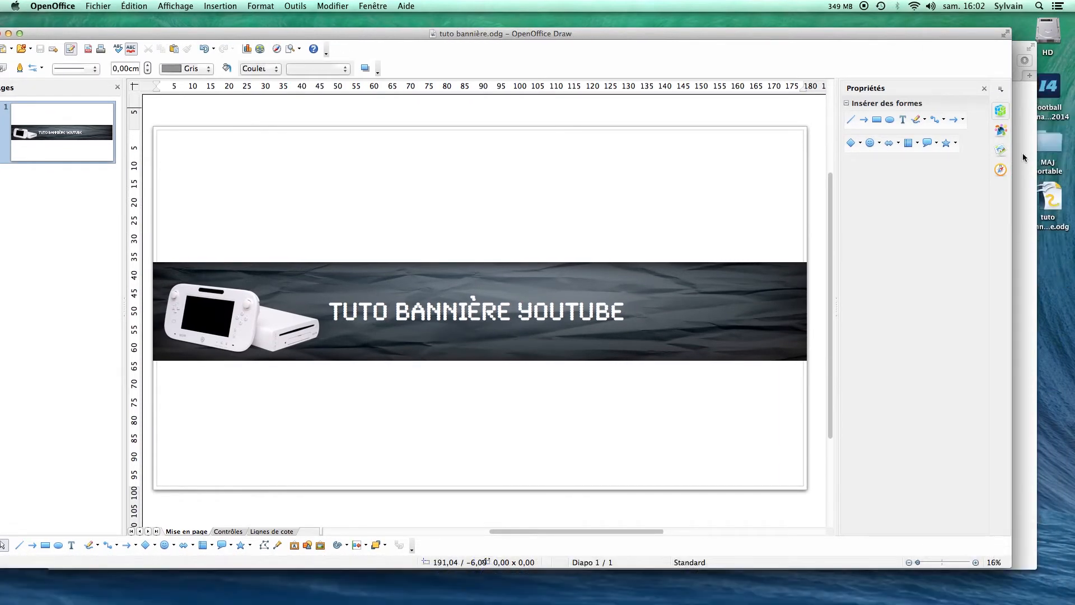
drag(728, 31, 760, 38)
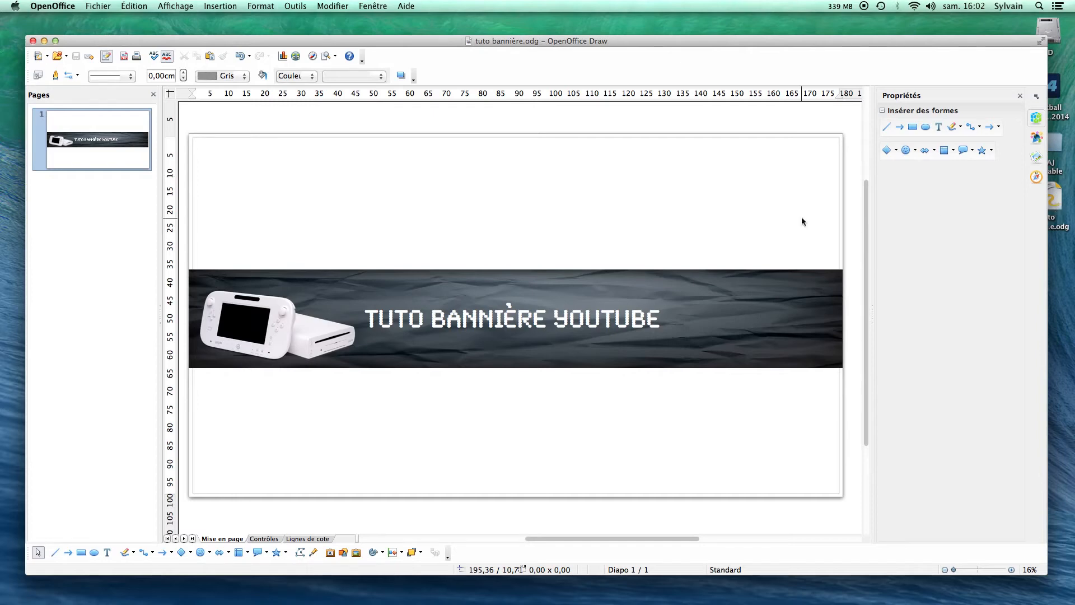
Open the export settings for the banner drawing
click(98, 6)
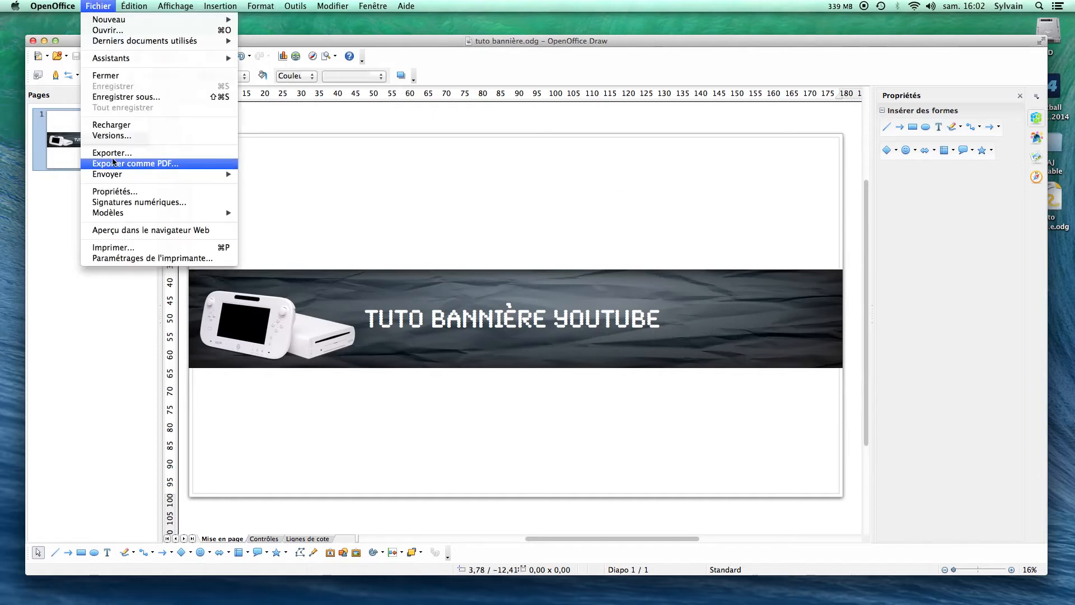
click(106, 153)
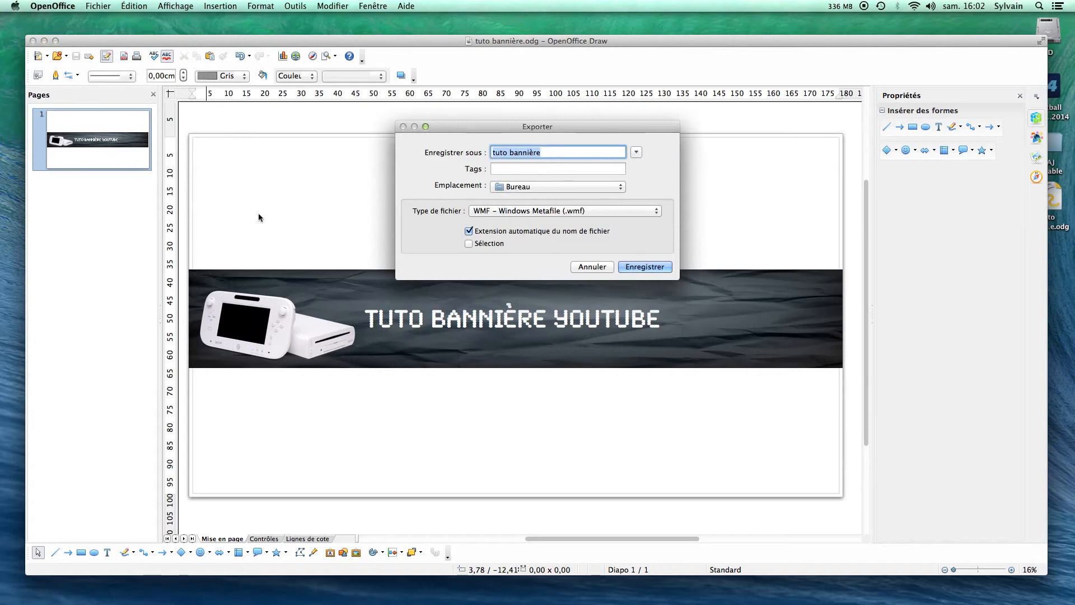
click(482, 212)
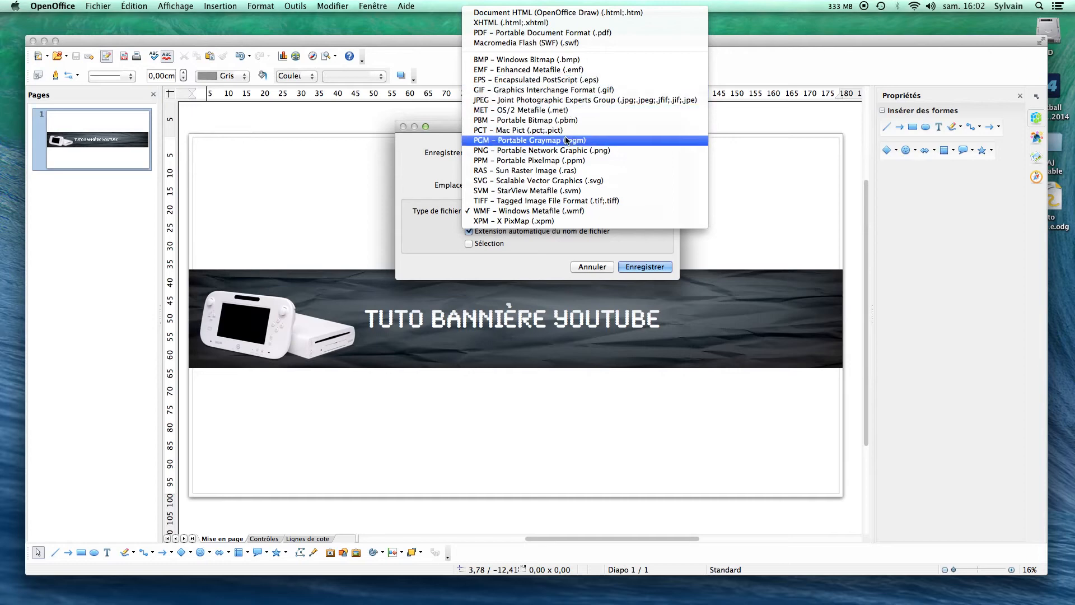
click(565, 34)
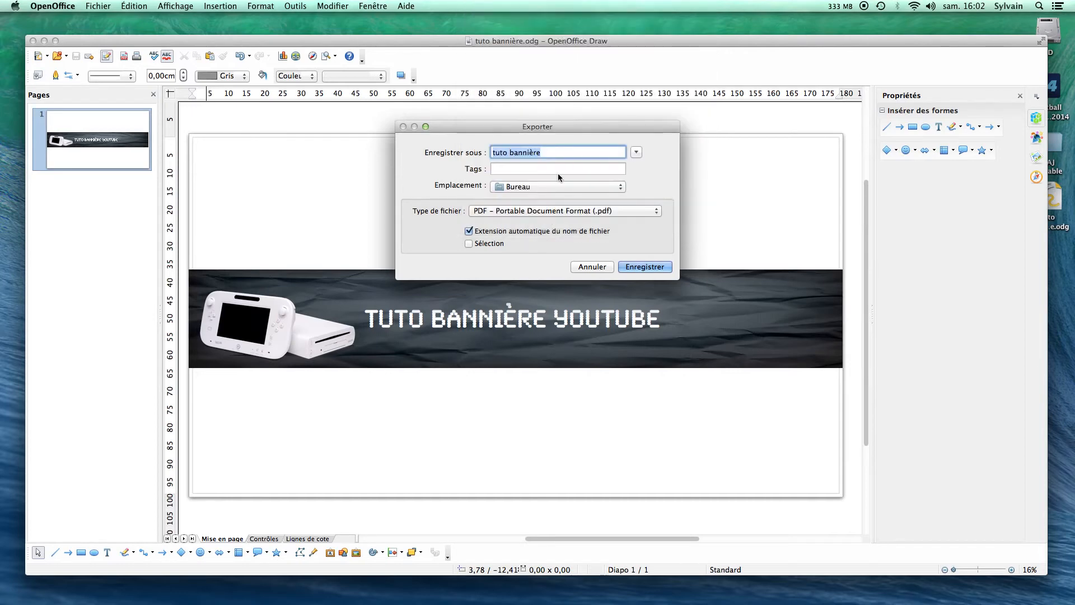
click(555, 211)
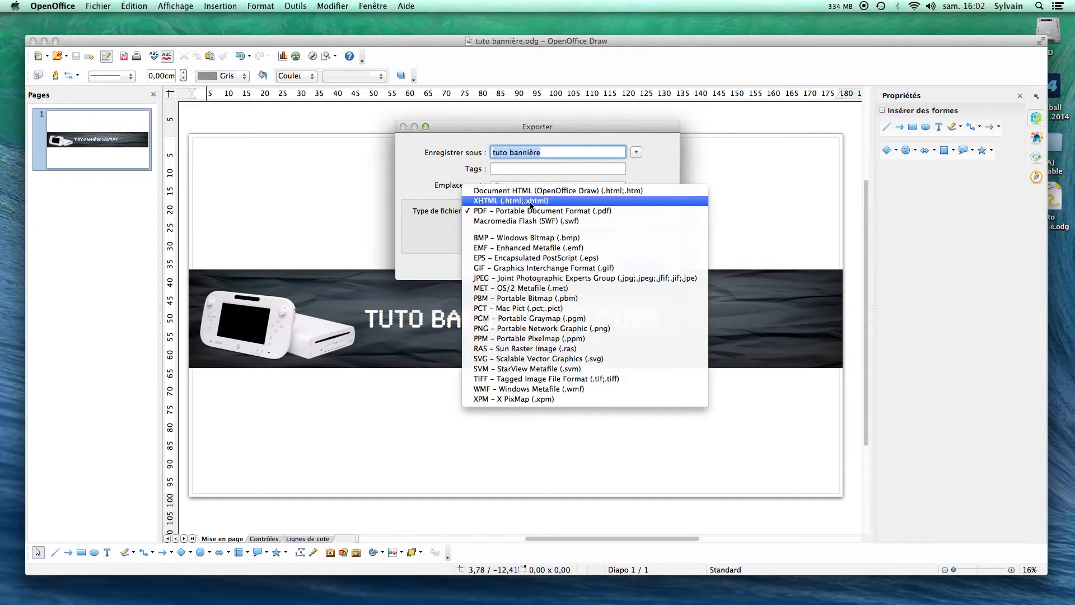
click(469, 171)
click(496, 211)
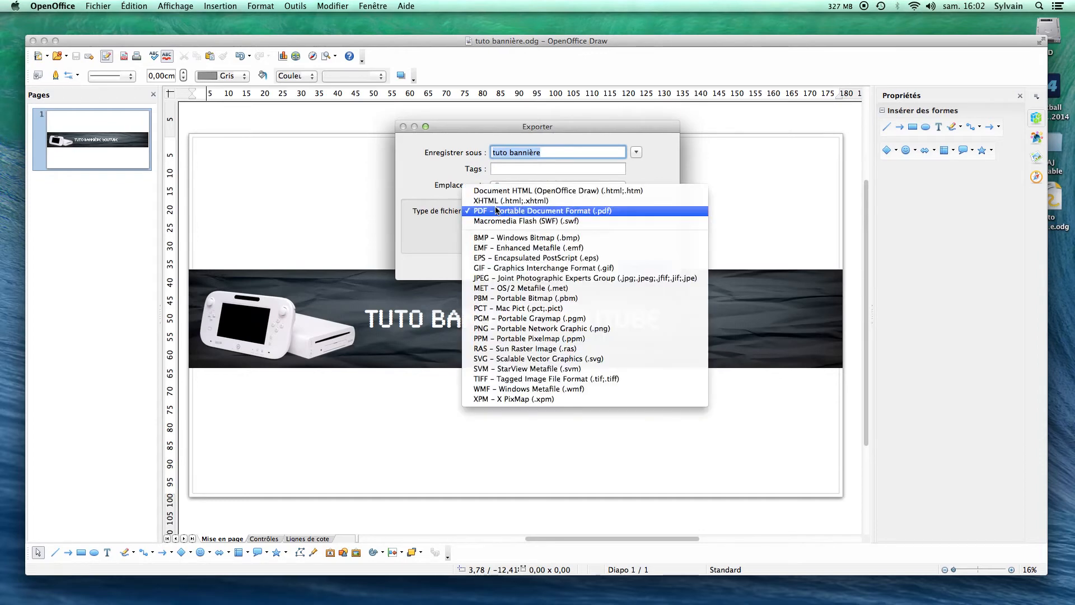
click(573, 320)
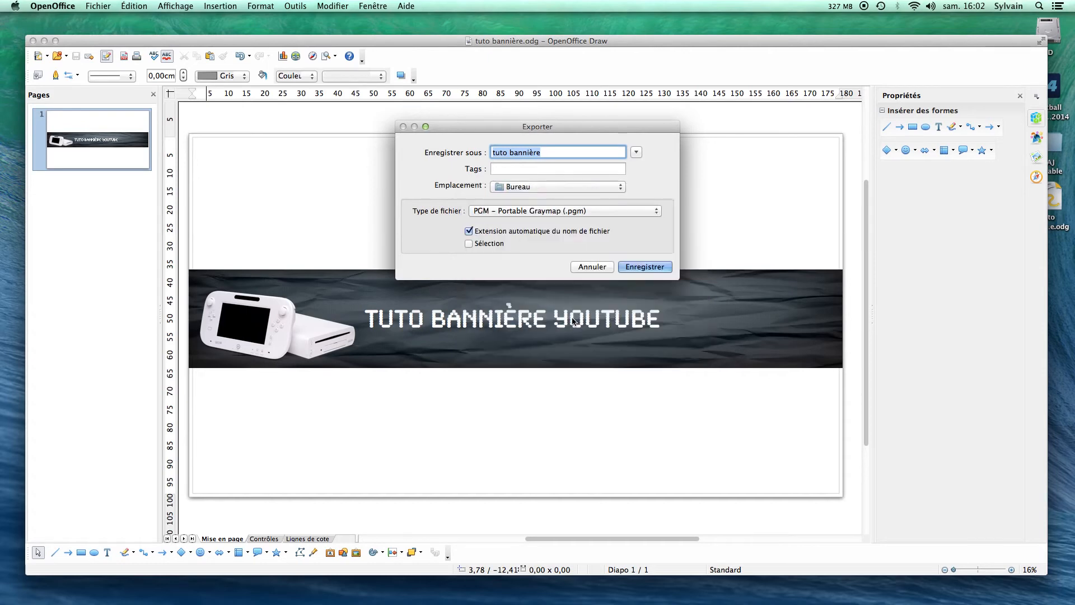
Export the banner to the desktop as the PNG "tuto bannière", 180 by 100 cm at 40 pixels/cm, with compression 9, interlacing and saved transparency
click(528, 212)
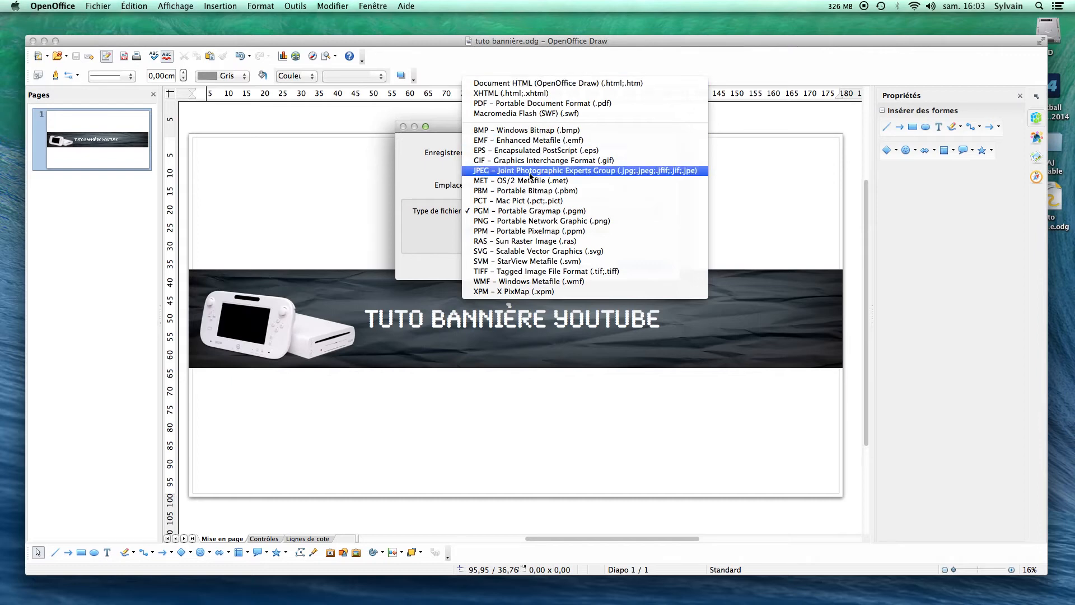
click(500, 226)
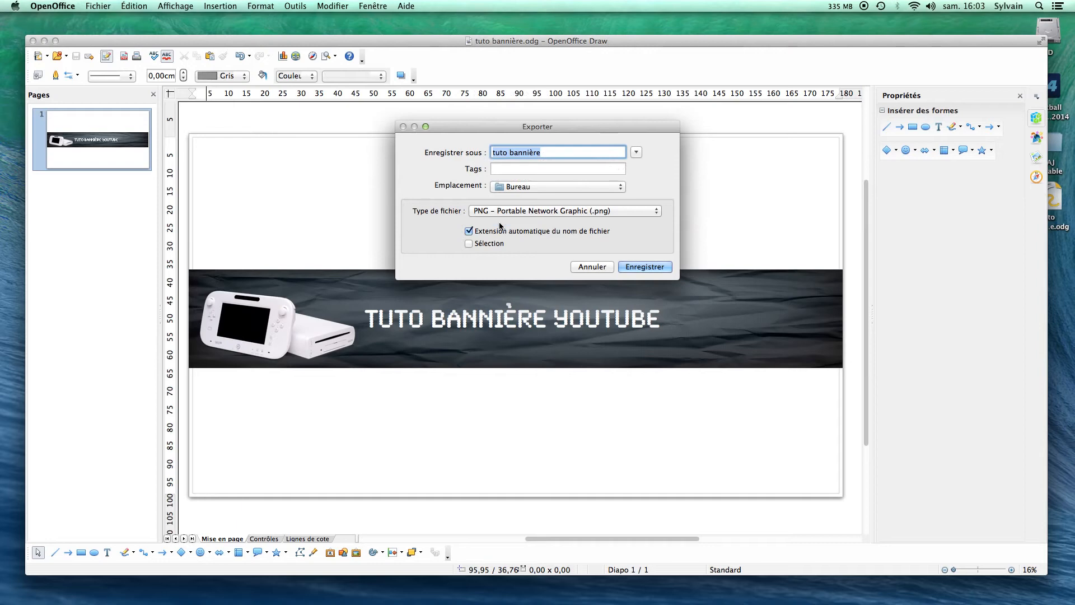
click(499, 215)
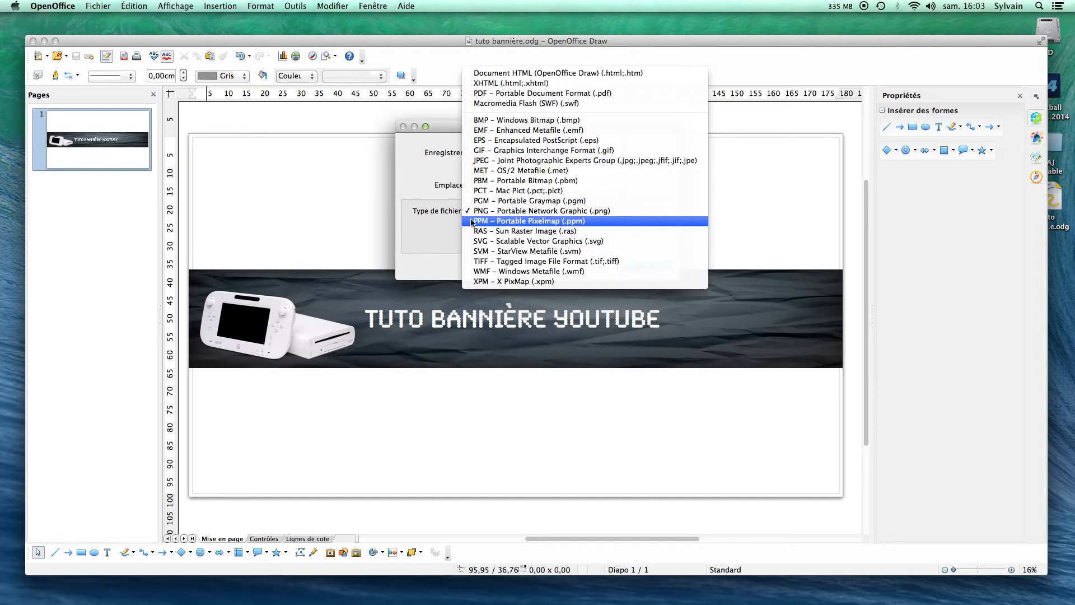
click(444, 217)
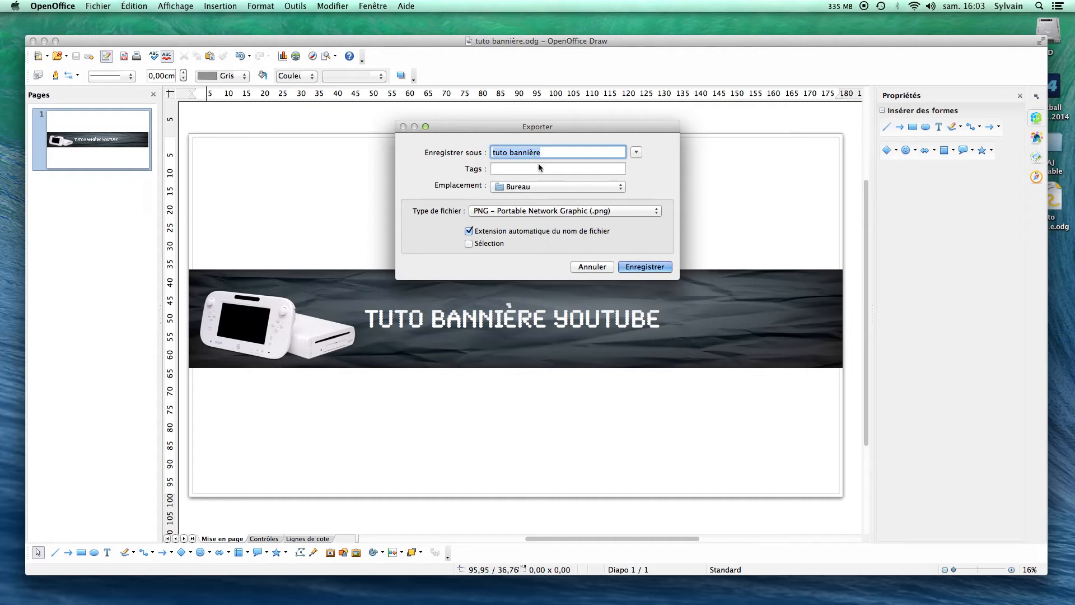
click(477, 234)
click(477, 234)
click(636, 267)
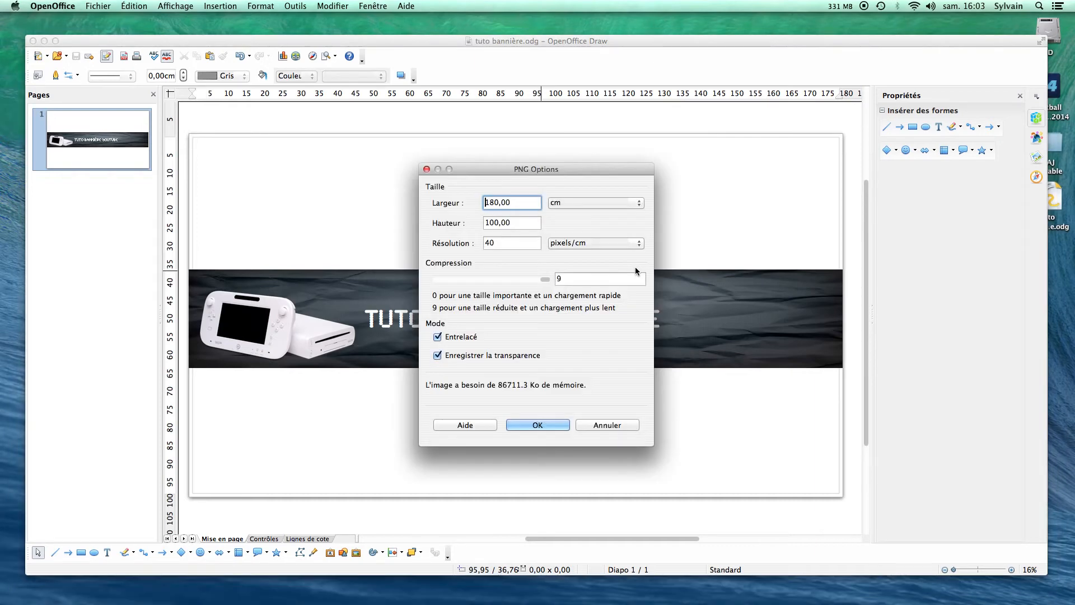
click(474, 358)
click(506, 240)
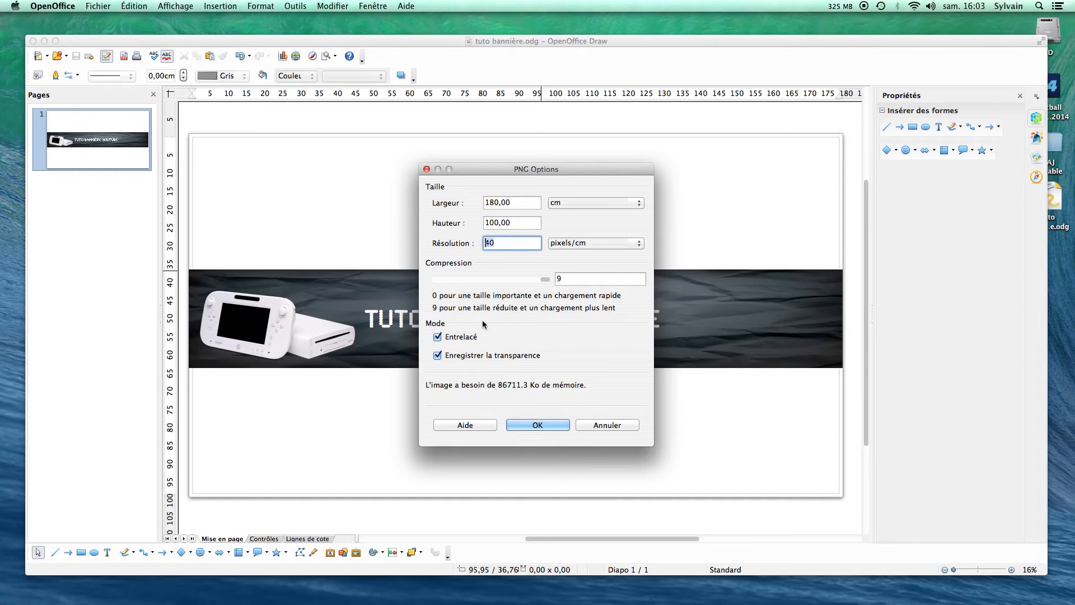
click(539, 425)
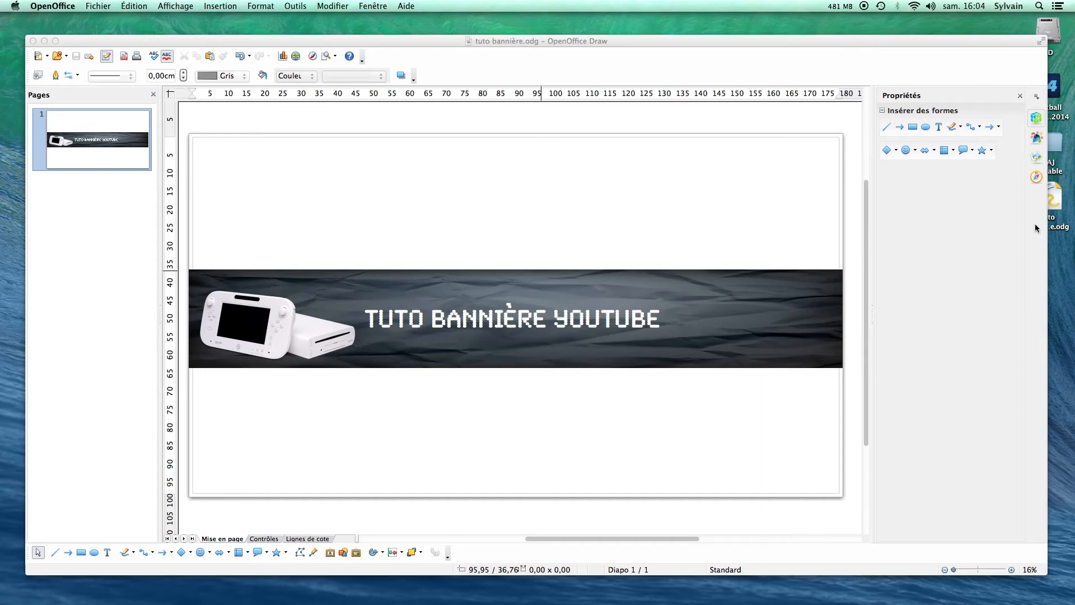
Switch to Safari, load YouTube and open the account's own channel page
mouse_move(856, 603)
mouse_move(269, 604)
click(231, 592)
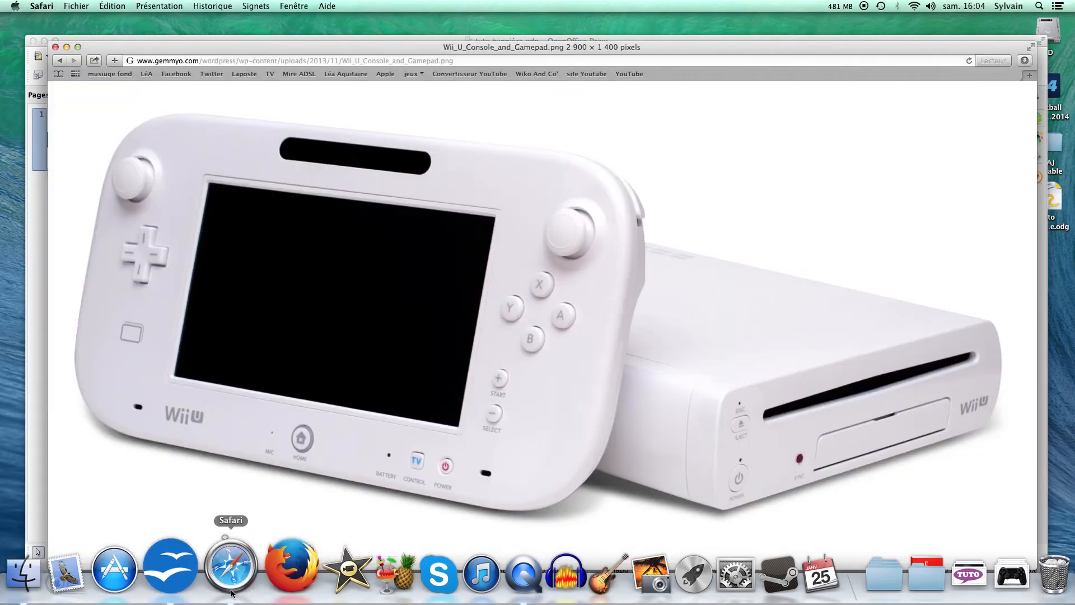
click(631, 76)
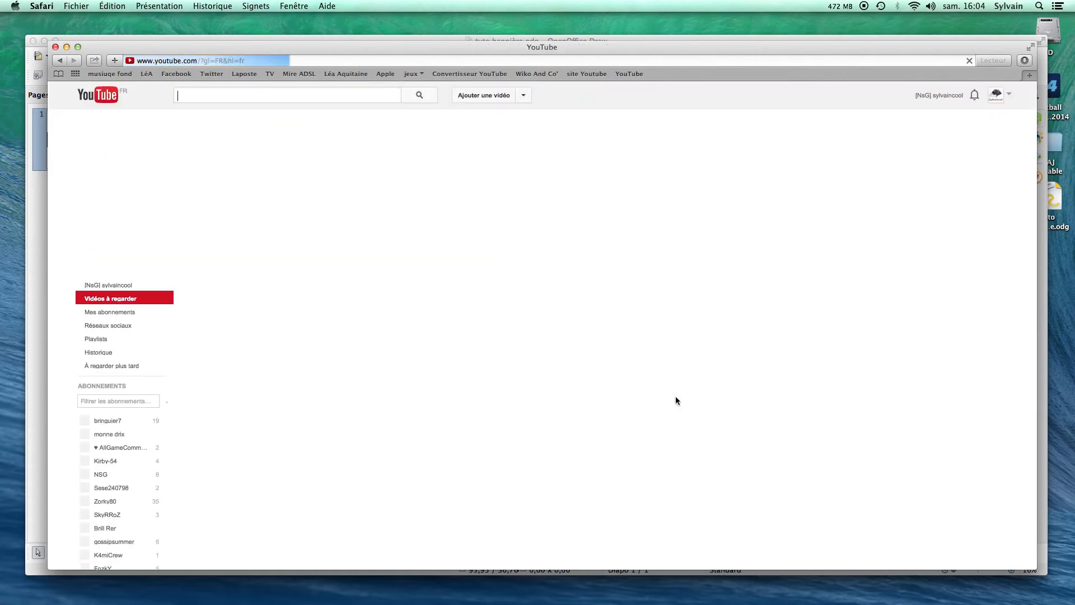
click(847, 367)
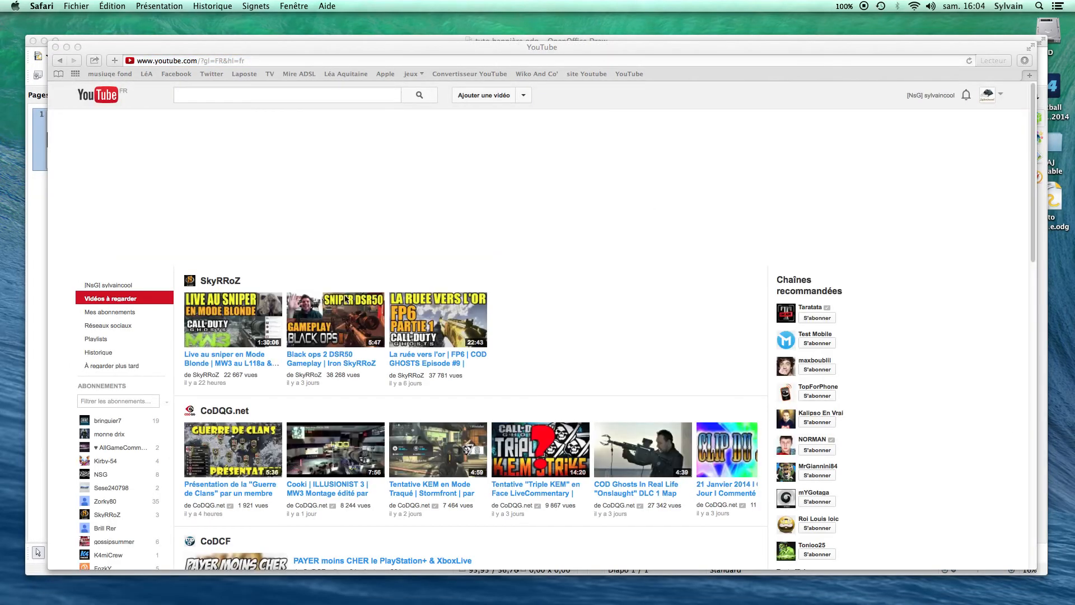
click(988, 99)
click(989, 101)
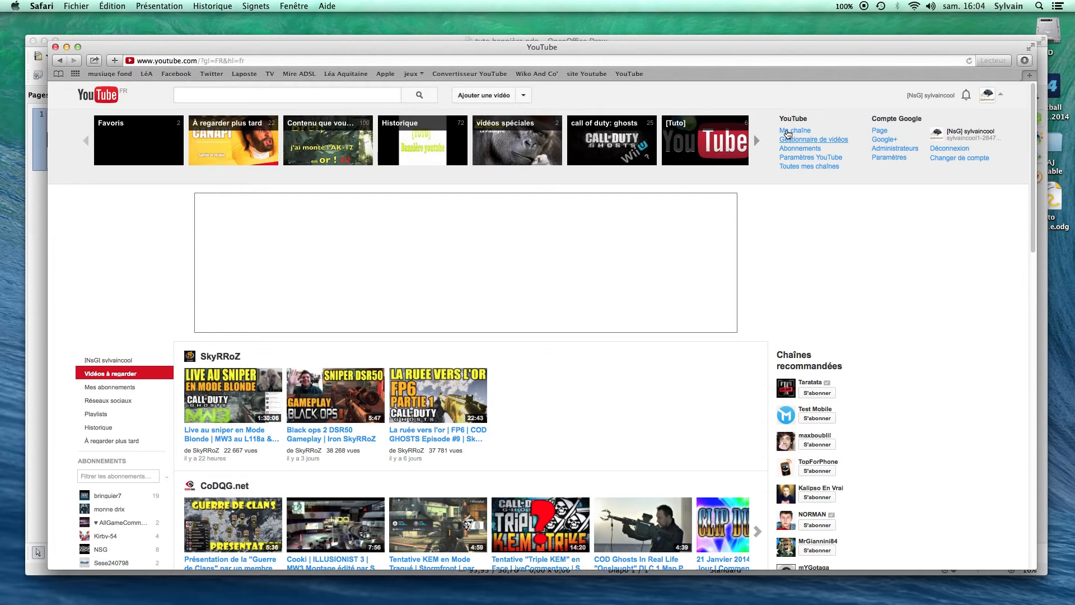
click(788, 133)
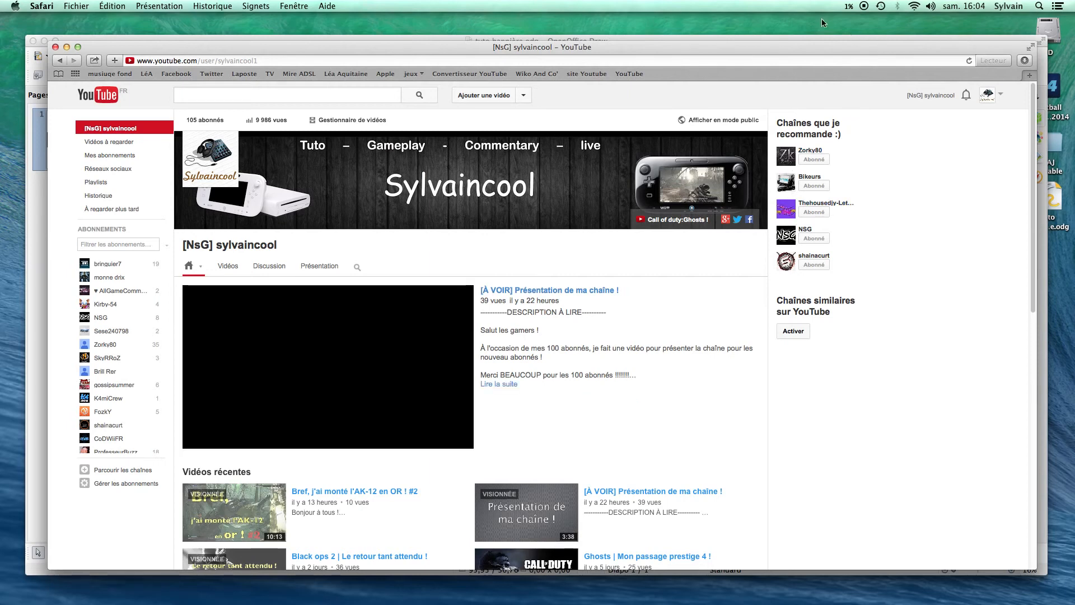
Minimise the browser window and quit the Memory Clean utility
mouse_move(410, 603)
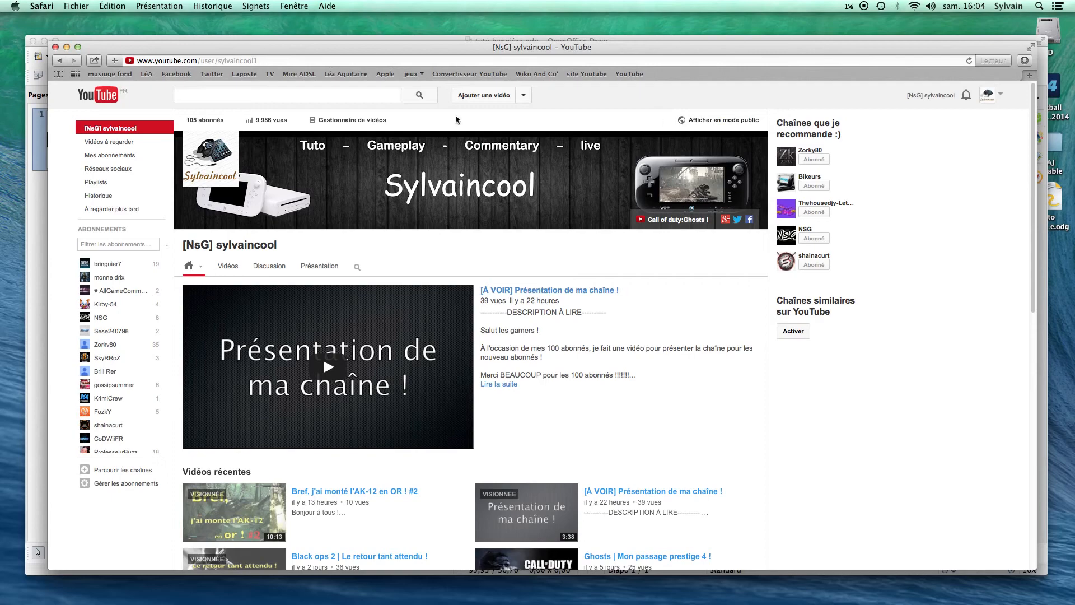
click(66, 48)
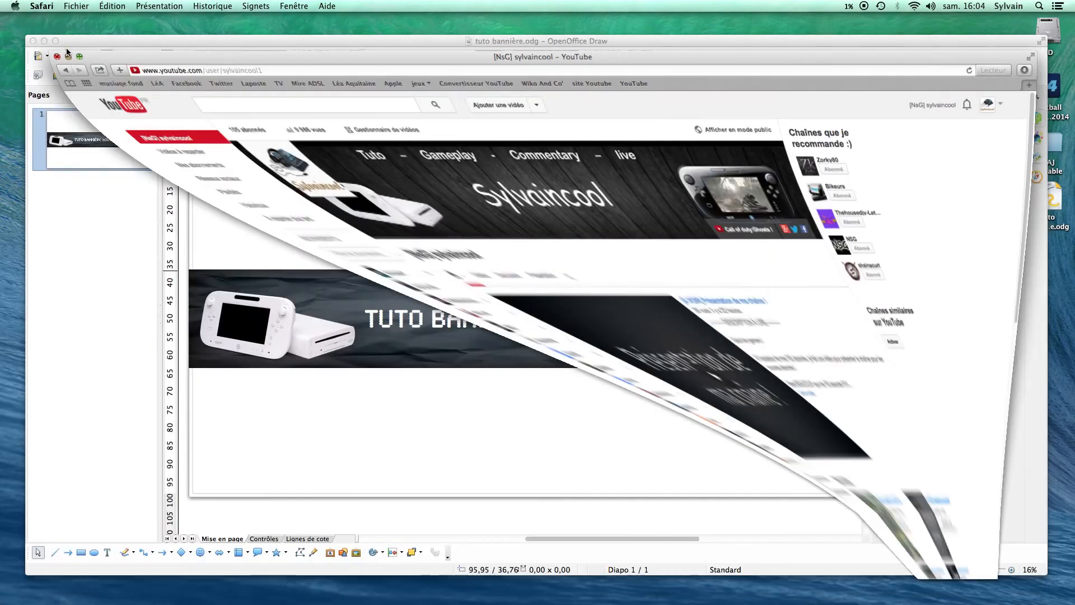
mouse_move(1074, 1)
click(837, 166)
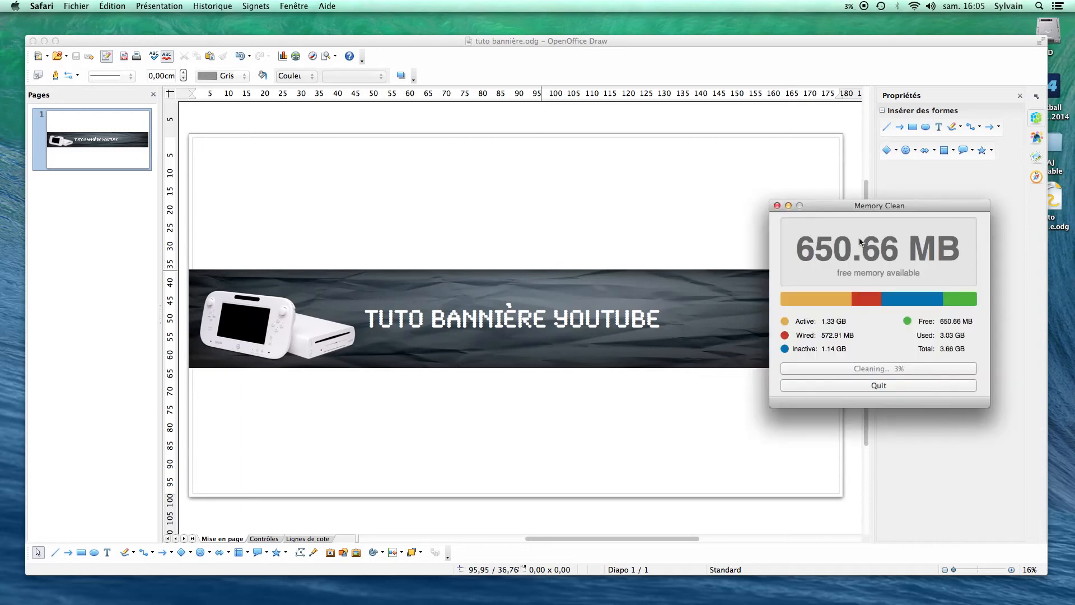
click(849, 386)
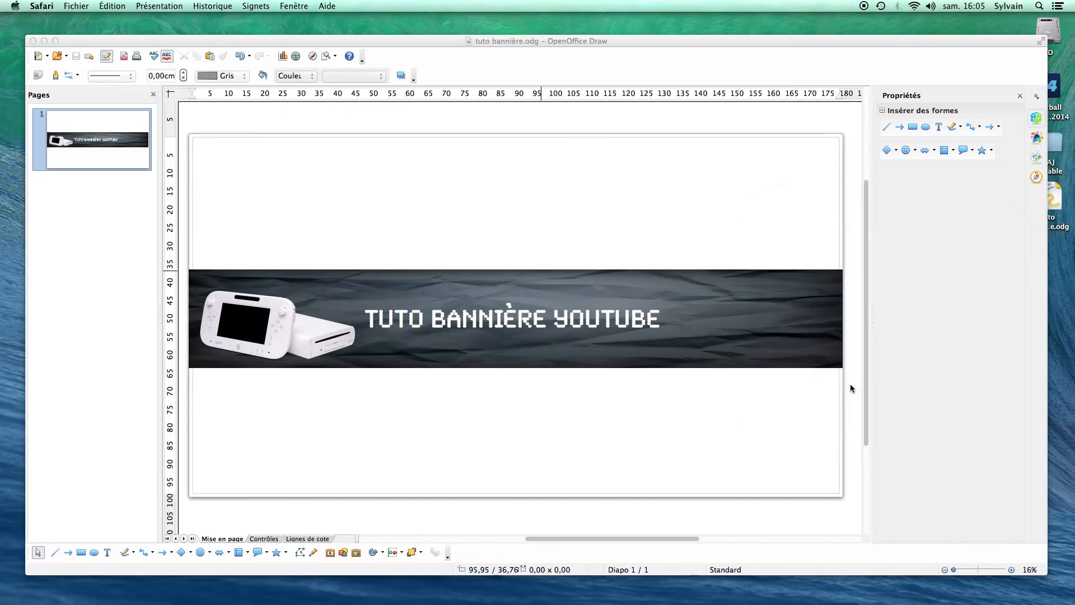
Quit OpenOffice and switch back to the YouTube channel page in Safari
click(826, 35)
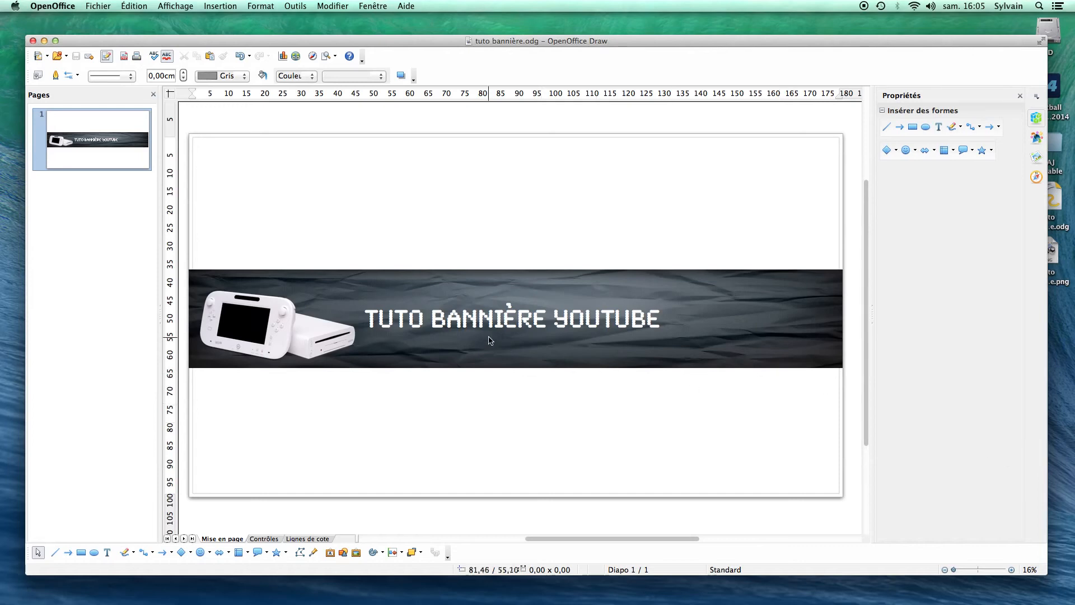
click(52, 6)
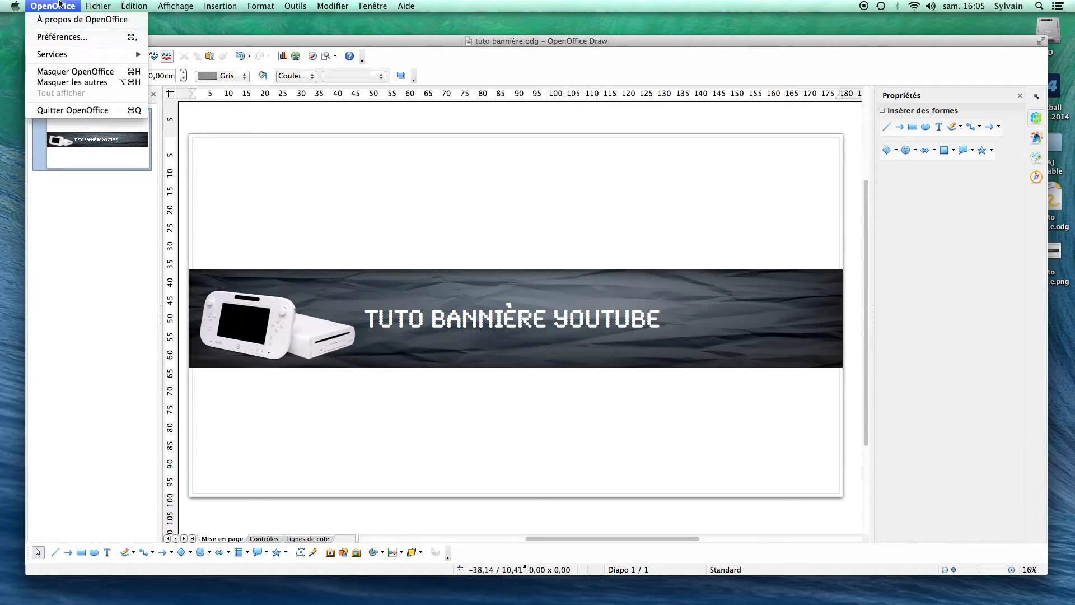
click(74, 112)
mouse_move(296, 598)
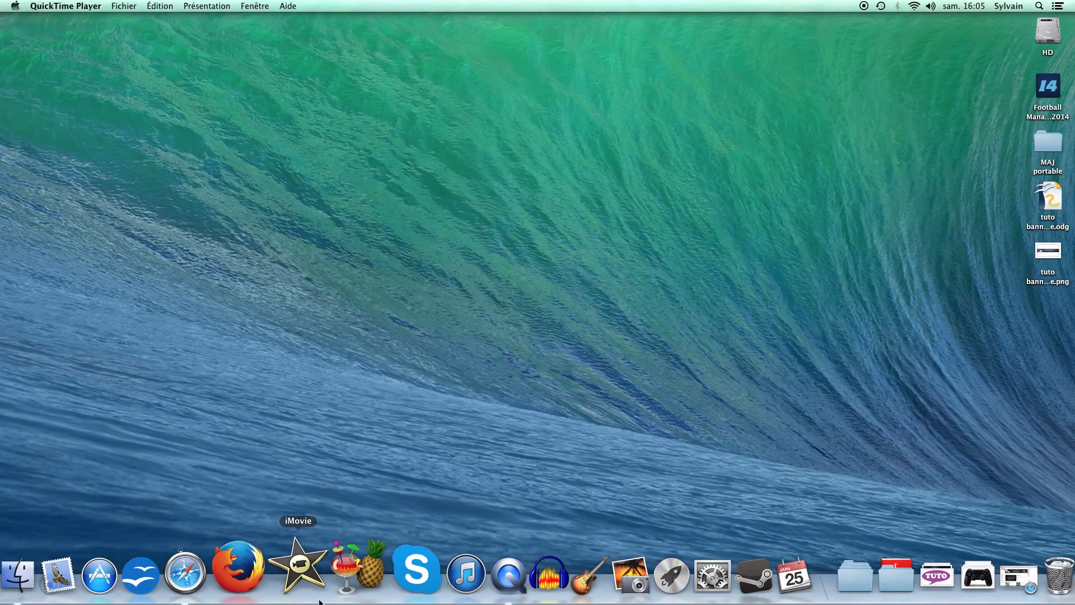
click(210, 574)
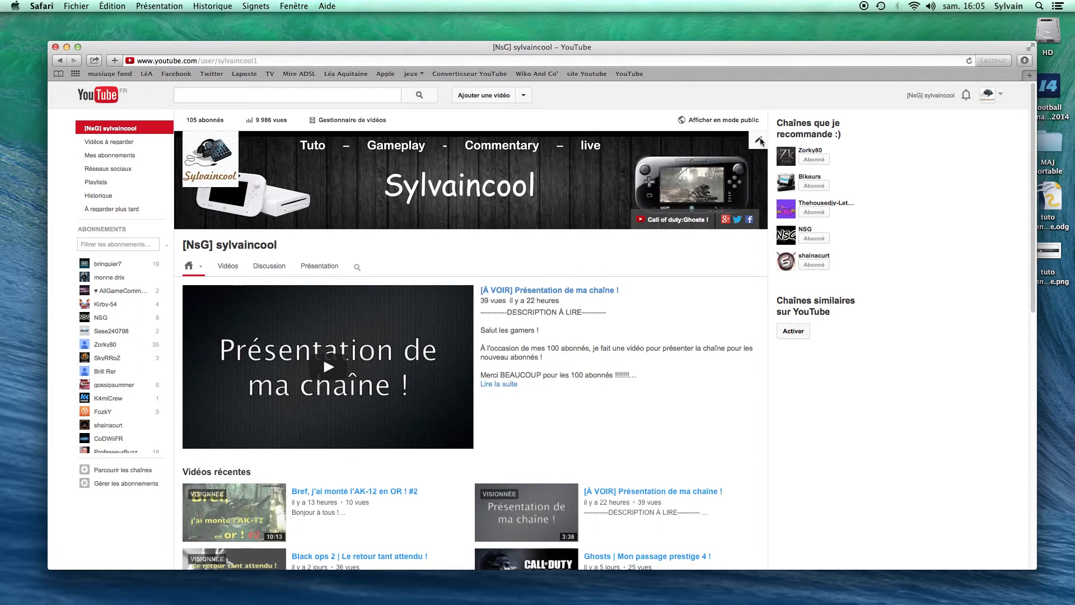
Upload "tuto bannière.png" from the desktop as the channel's new illustration
click(758, 140)
click(734, 175)
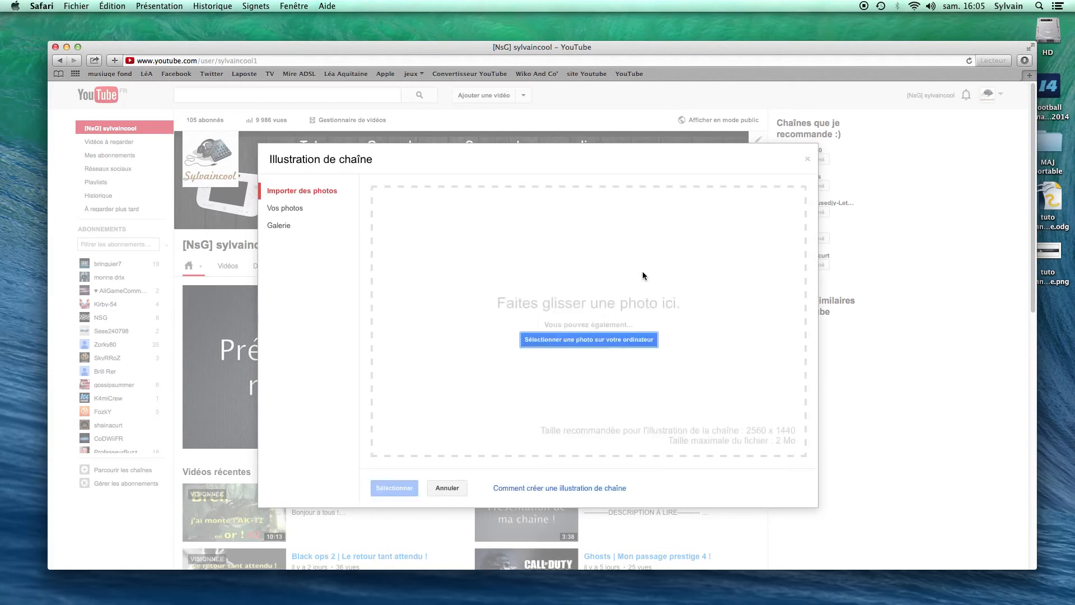
click(558, 340)
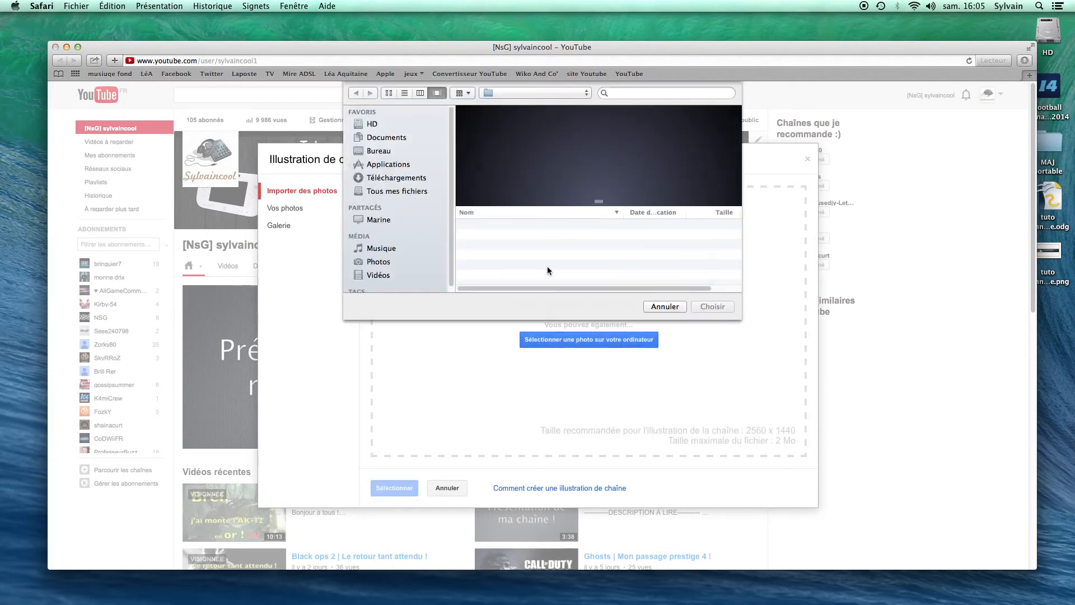
click(513, 227)
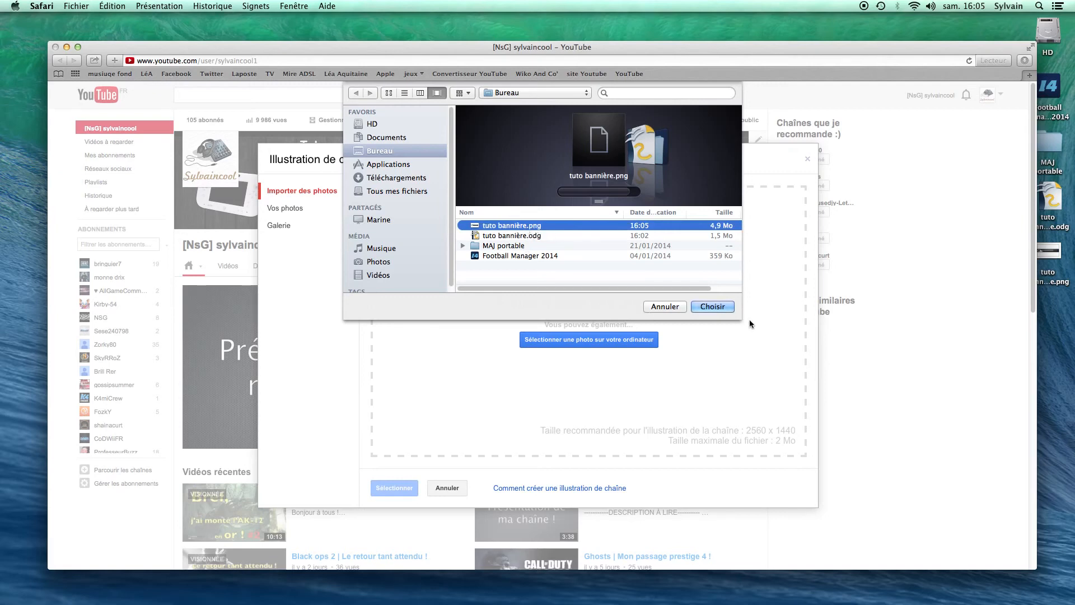
click(708, 305)
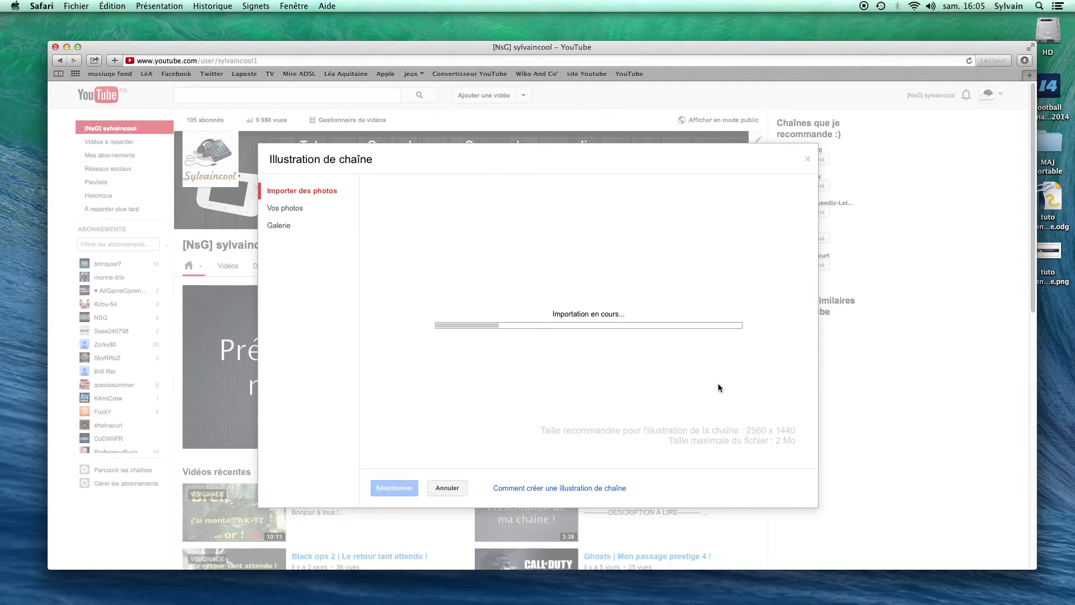
Open "tuto bannière.png" from the desktop in Preview, inspect the banner area, and return to the YouTube page in Safari
click(1048, 252)
double_click(1049, 252)
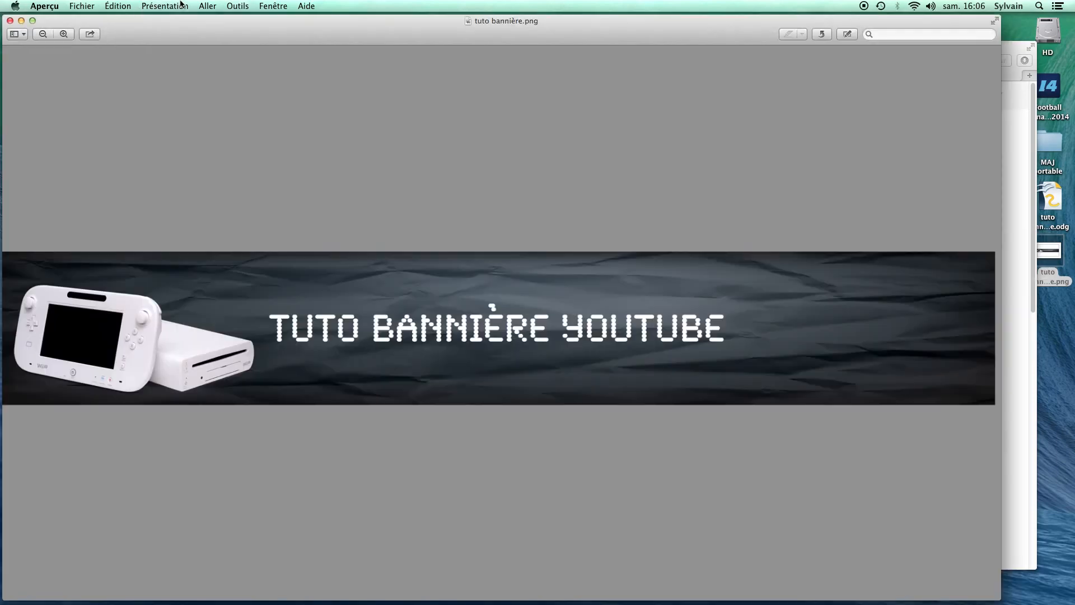
drag(876, 392, 439, 254)
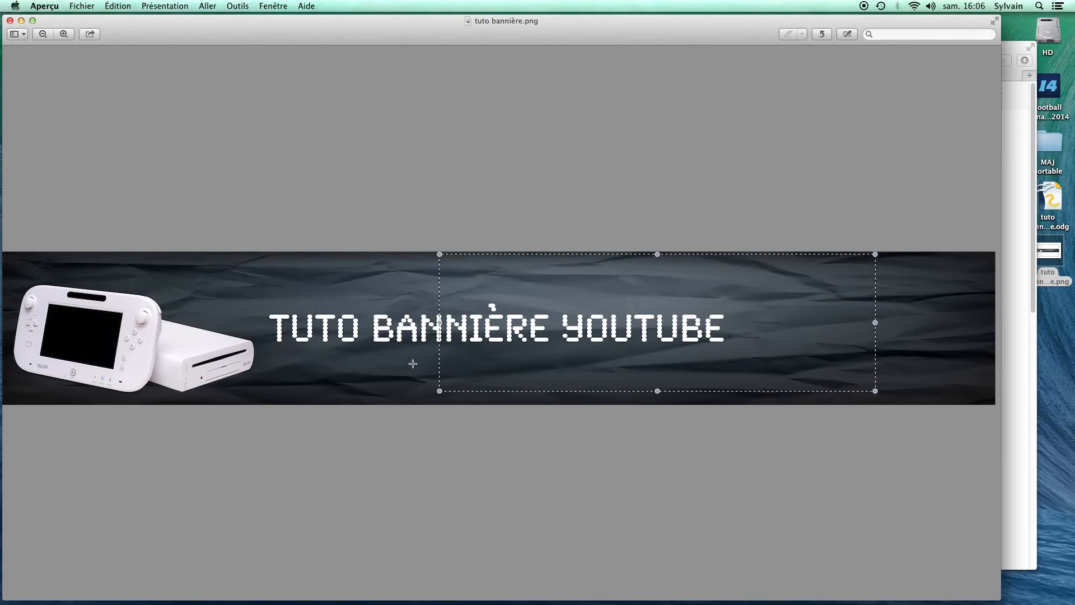
click(315, 417)
drag(40, 254, 631, 445)
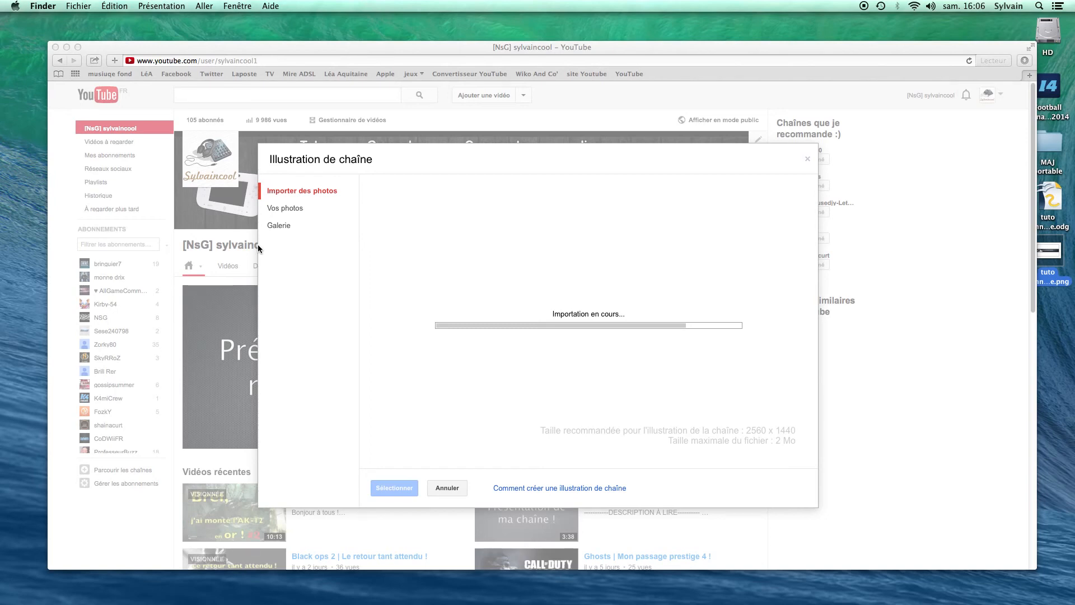
mouse_move(1074, 0)
click(848, 73)
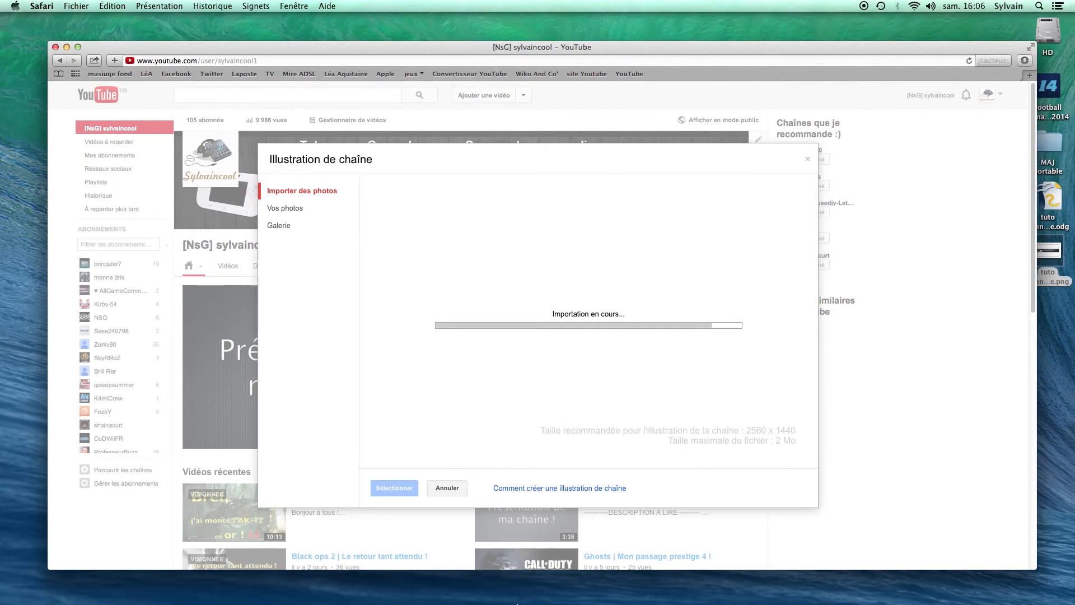
click(903, 587)
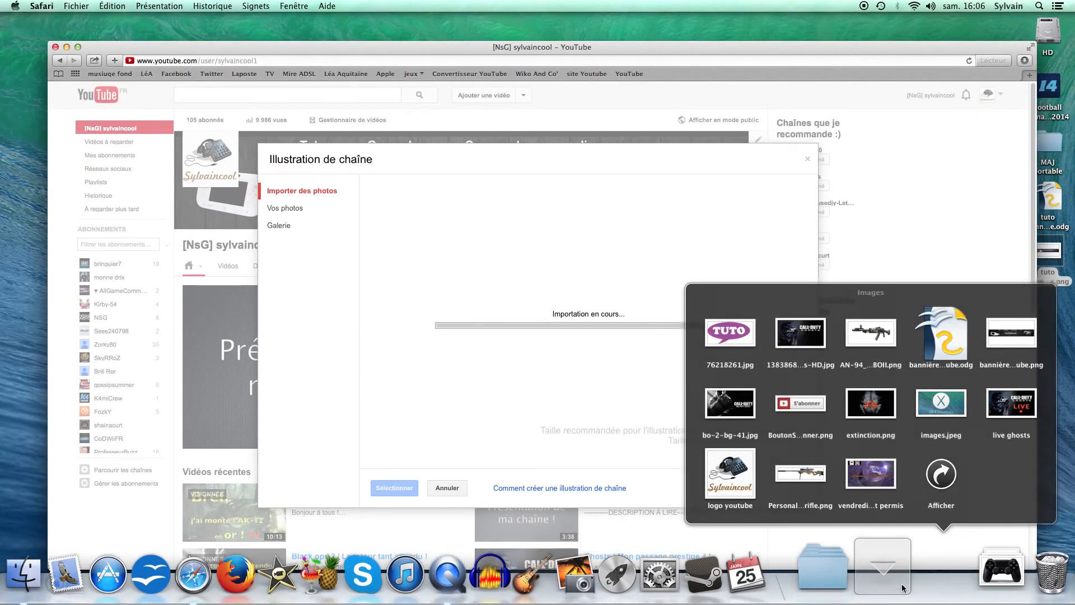
click(903, 587)
scroll(831, 351, down, 3)
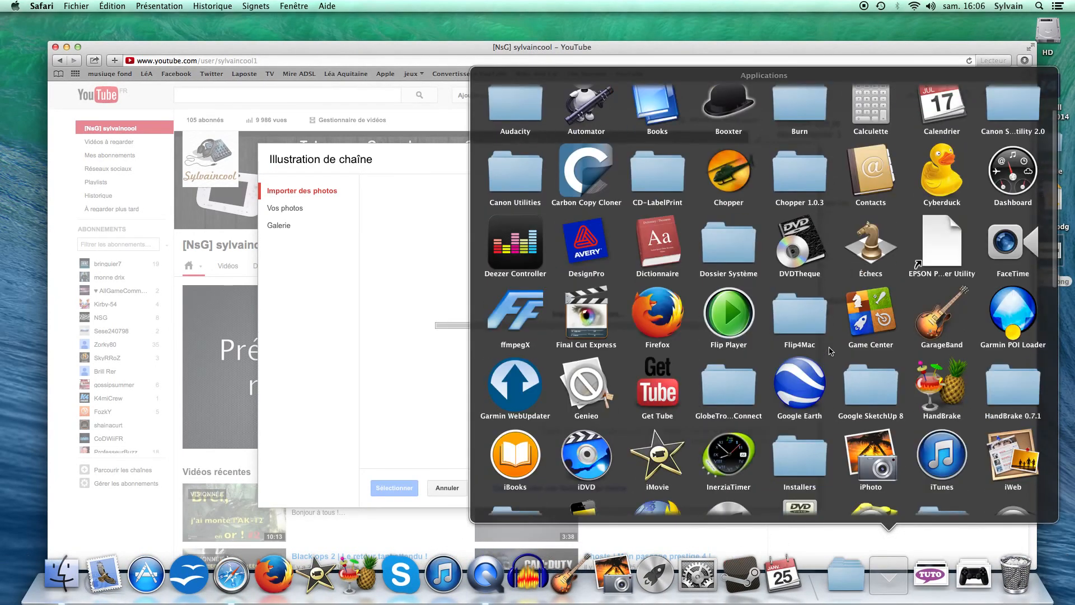
scroll(831, 351, down, 10)
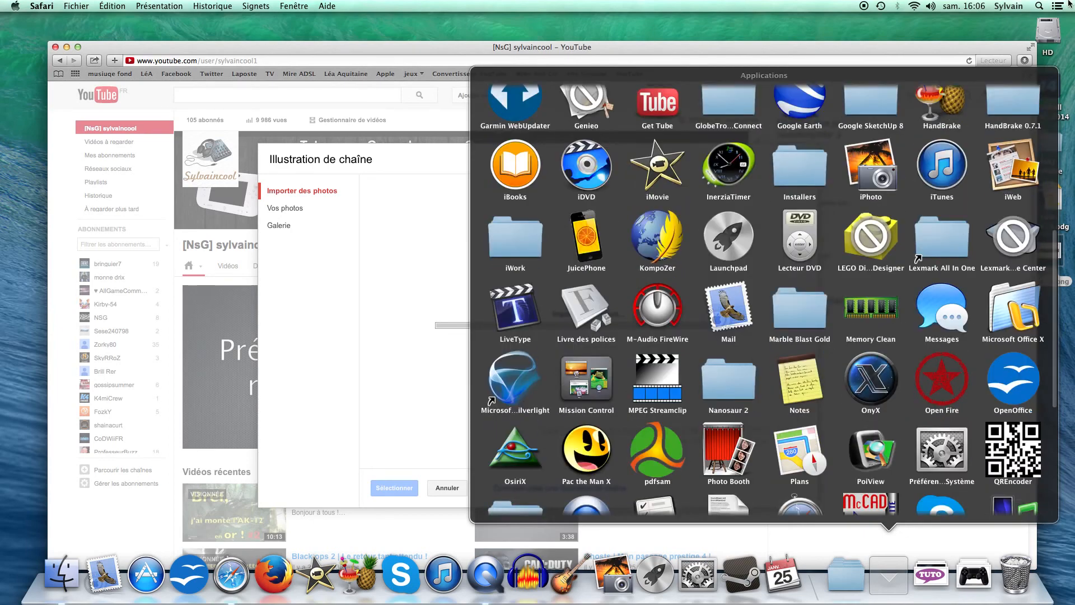
Search Spotlight for "mem", launch Memory Clean, clean the memory and close its window
click(1039, 6)
click(1038, 6)
text(m)
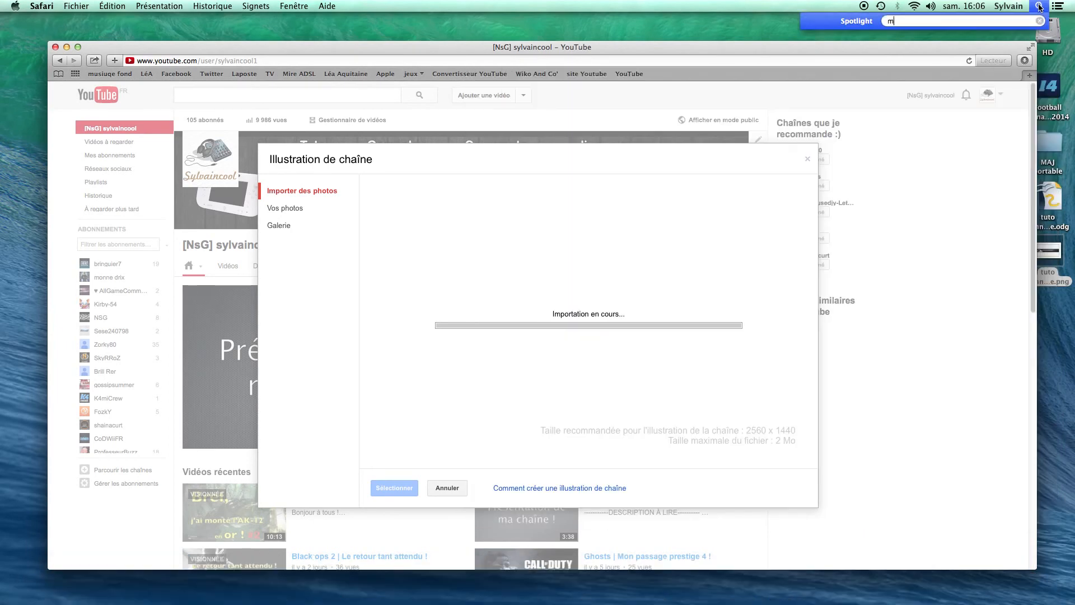
text(em)
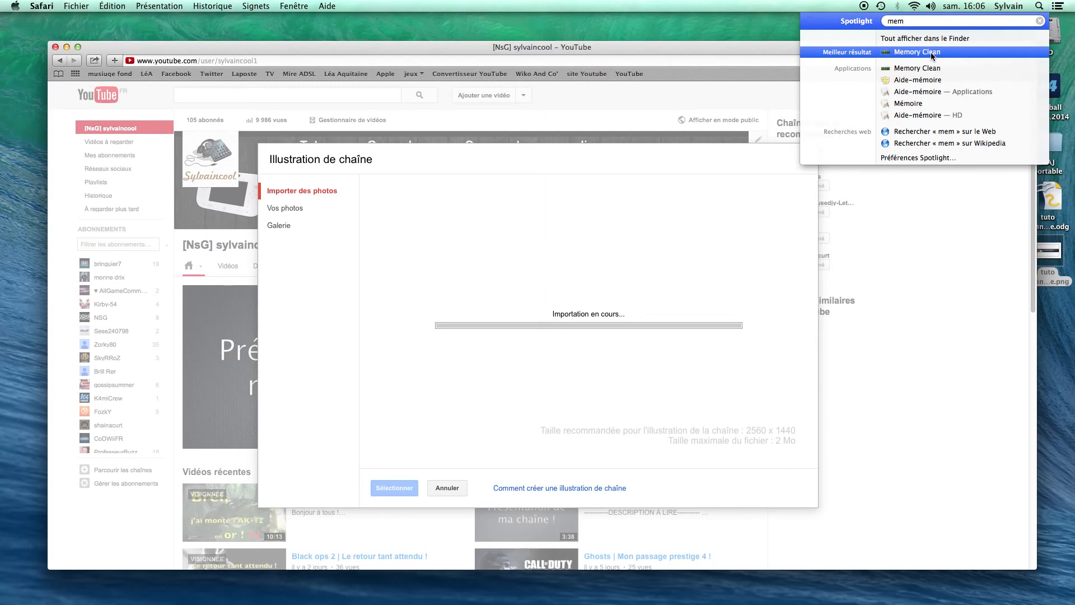
click(931, 52)
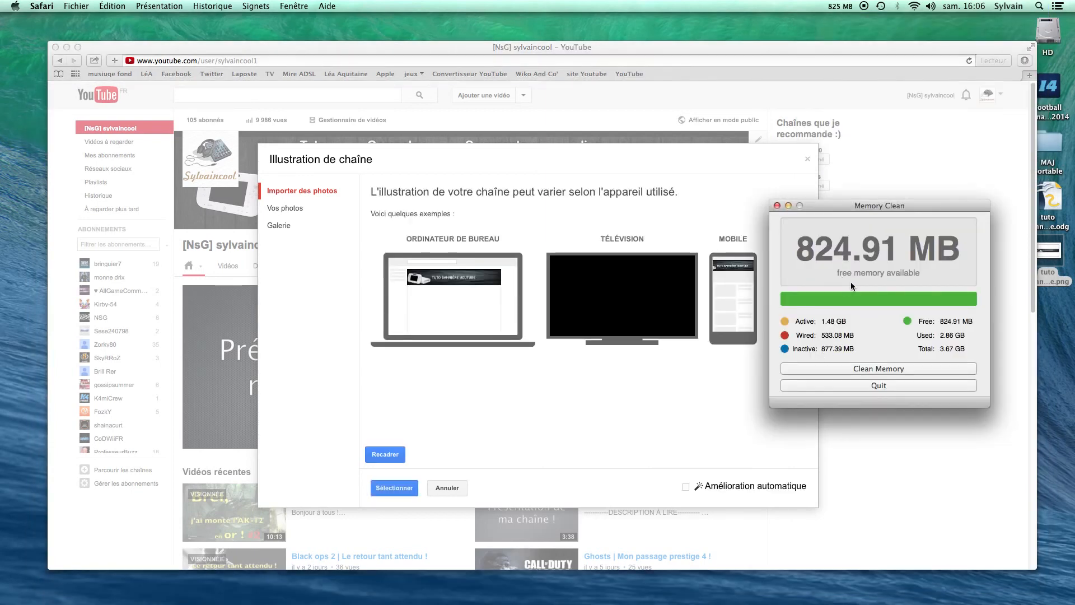
click(845, 369)
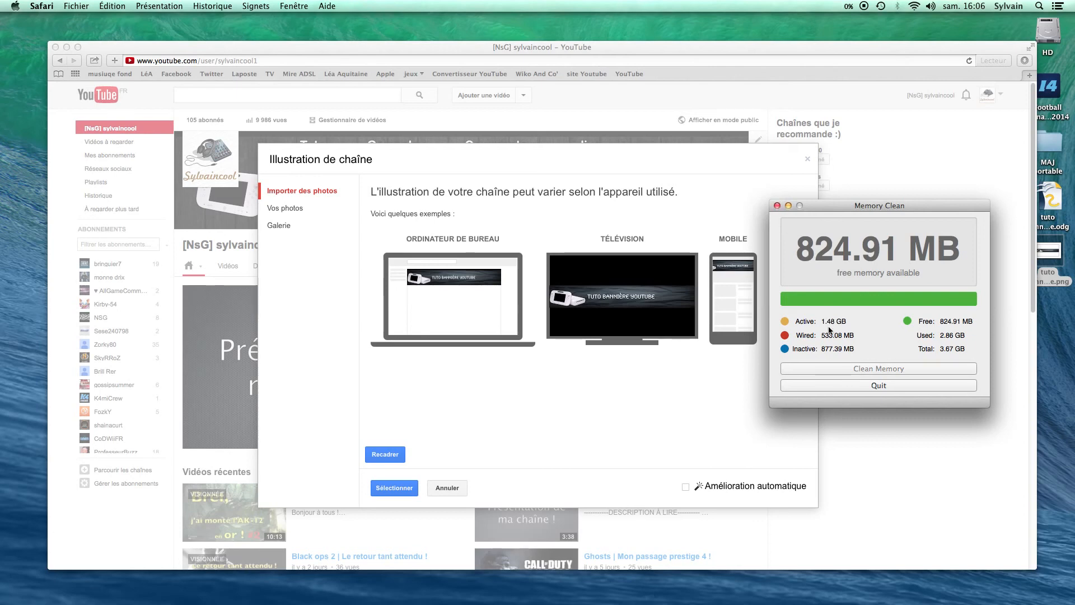
click(777, 206)
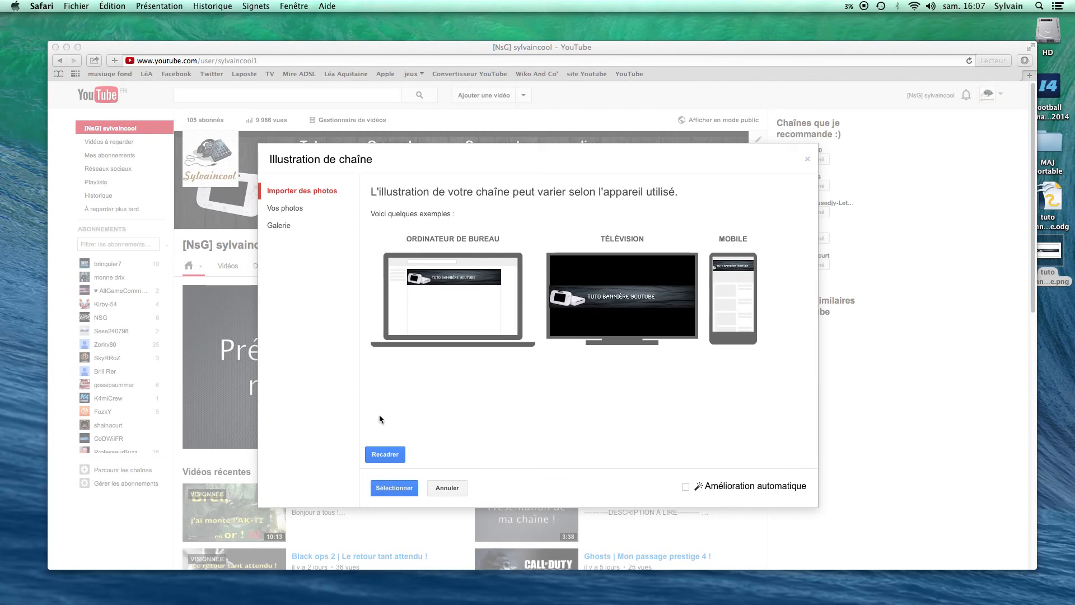
Apply the uploaded banner as the channel illustration
click(393, 488)
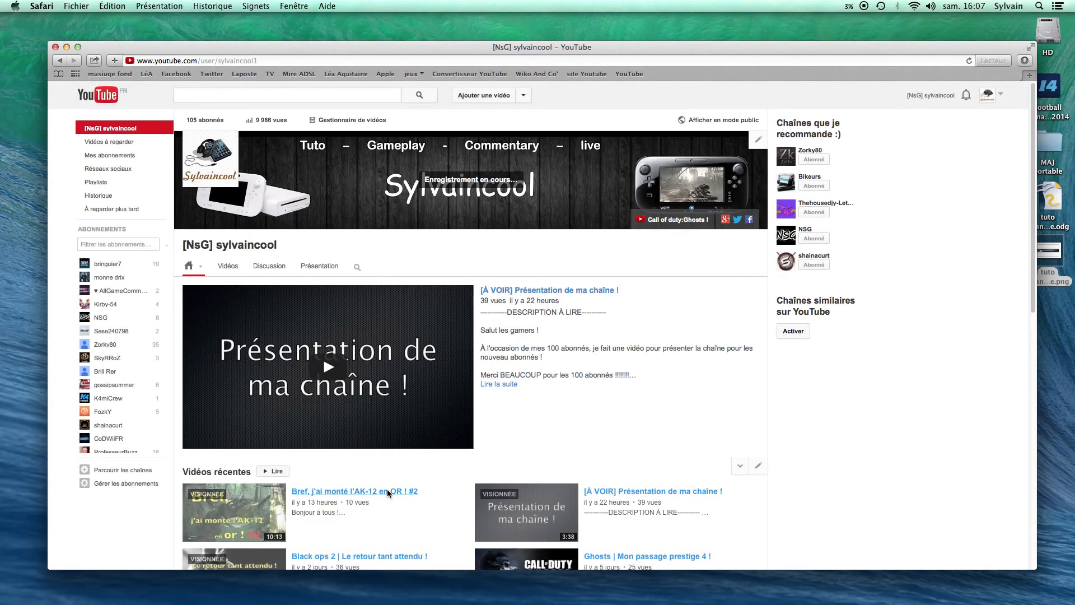
mouse_move(737, 603)
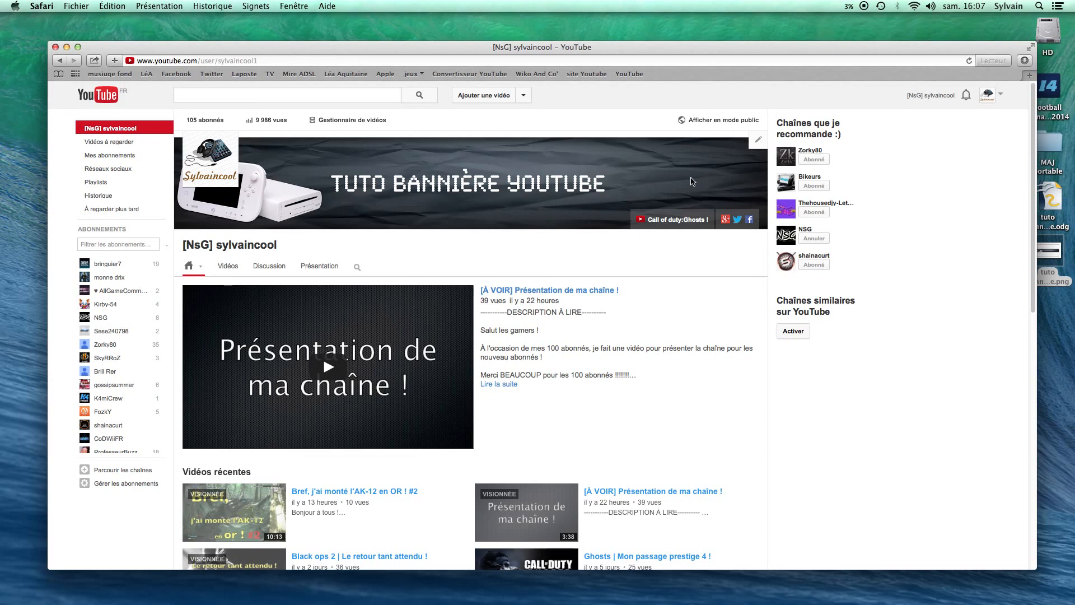
Restore the earlier wood-background banner as the channel illustration, choosing it from the account's YouTube channel illustration album
click(757, 141)
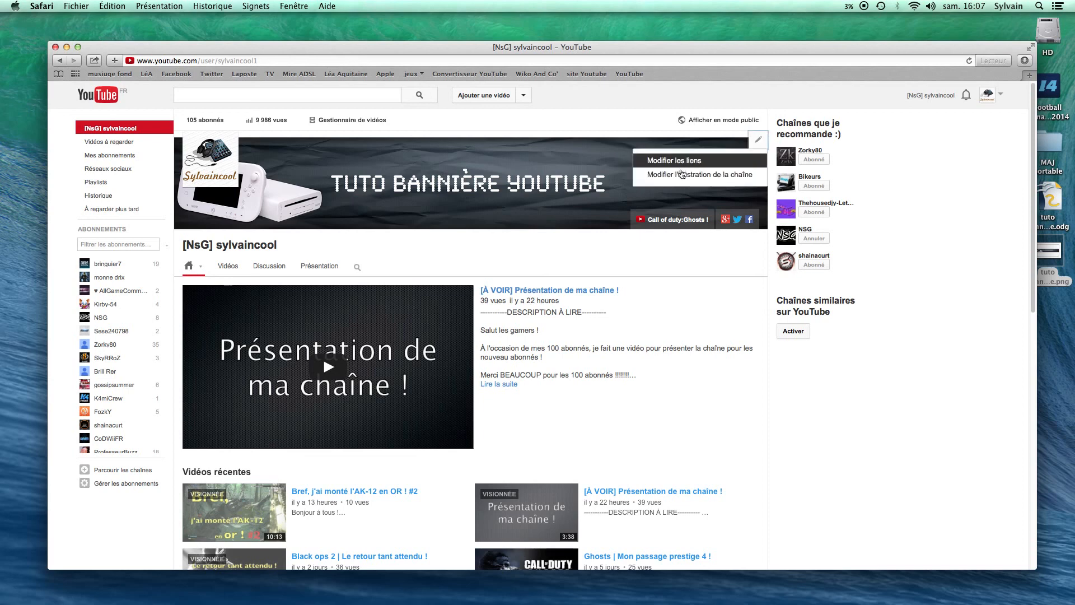
click(675, 174)
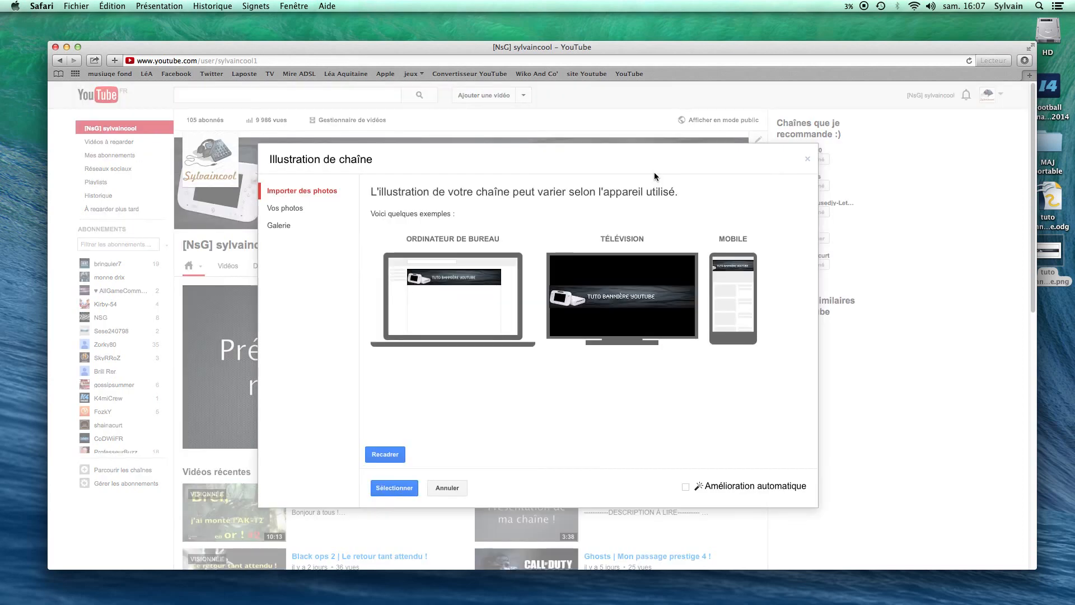
click(303, 209)
click(528, 275)
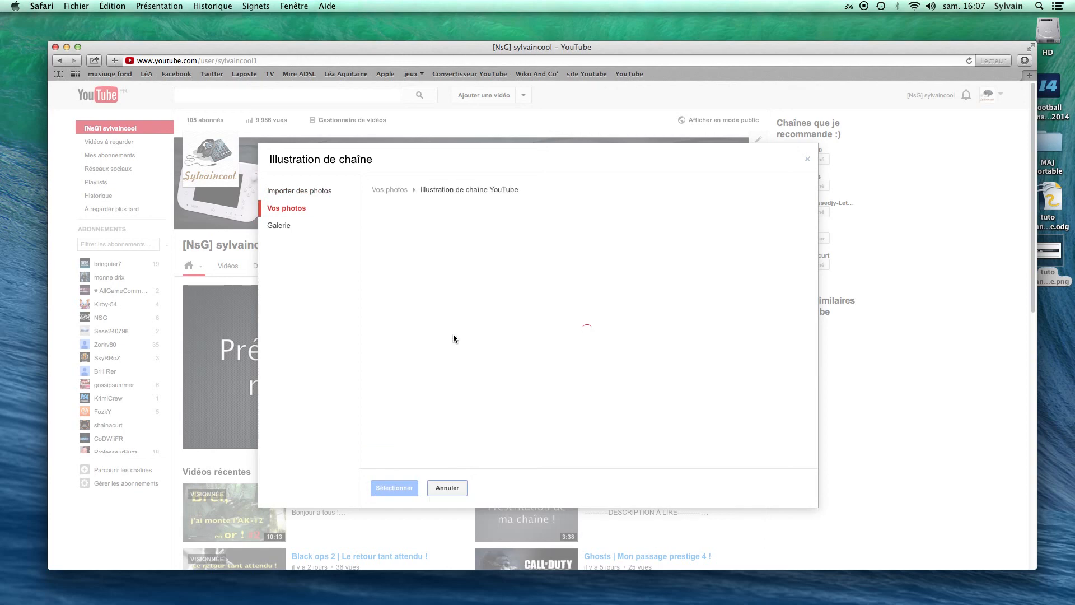
click(507, 251)
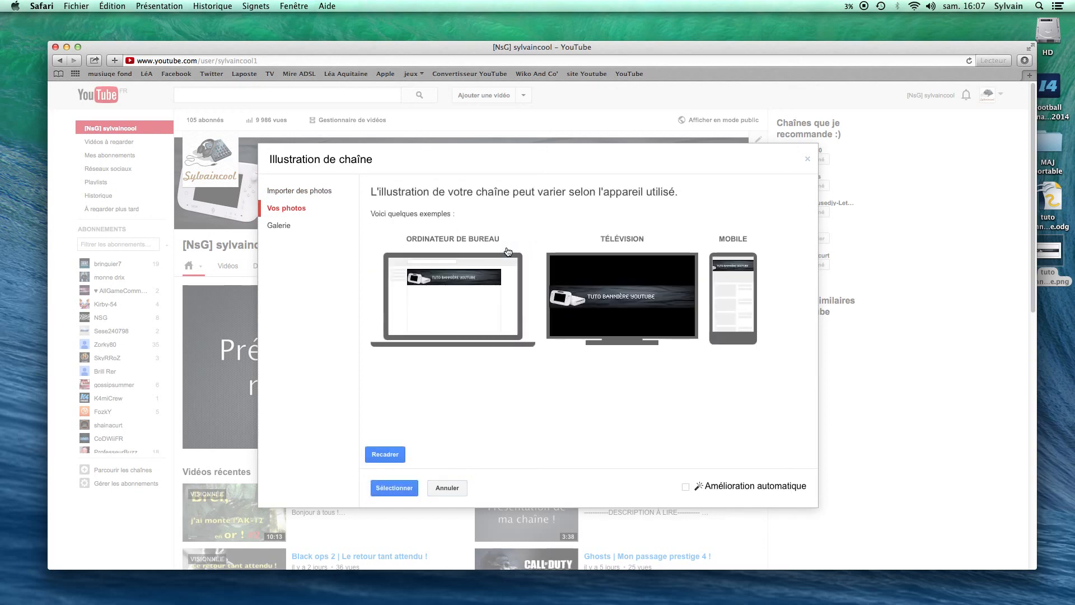
click(331, 191)
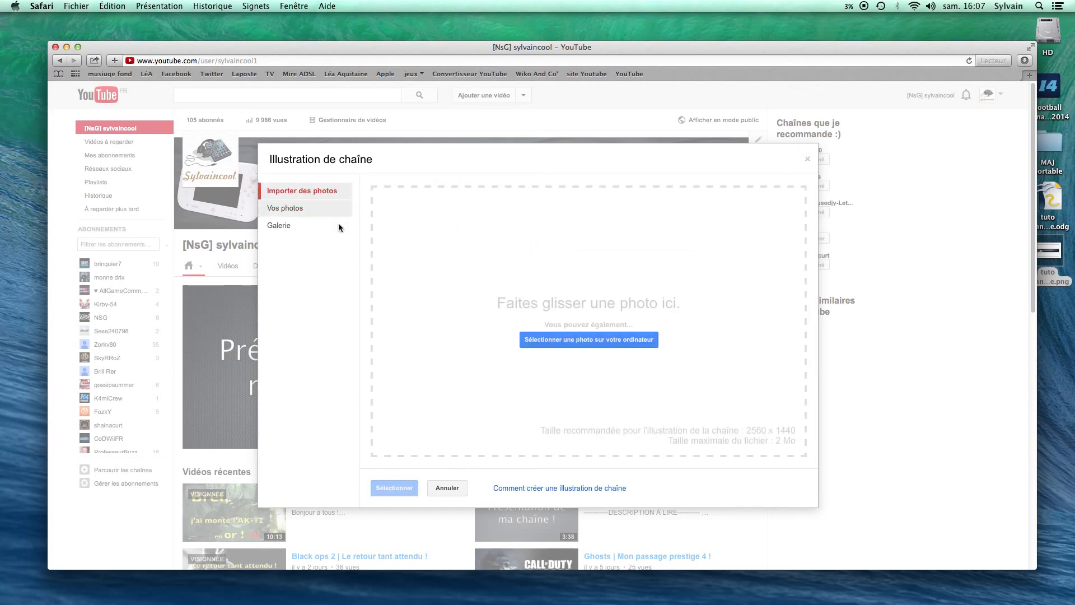
click(285, 208)
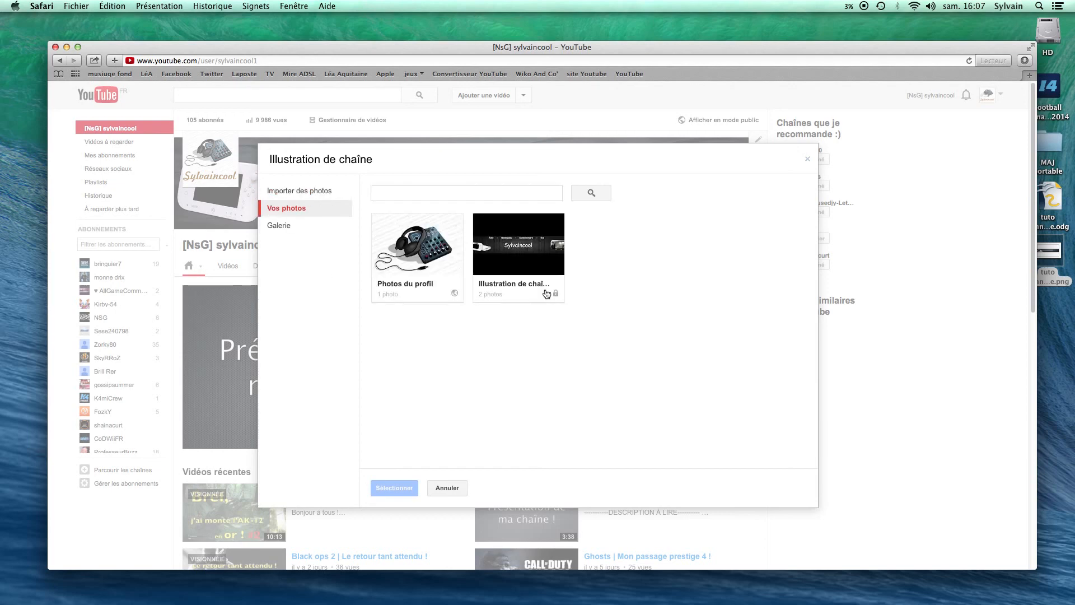
click(497, 260)
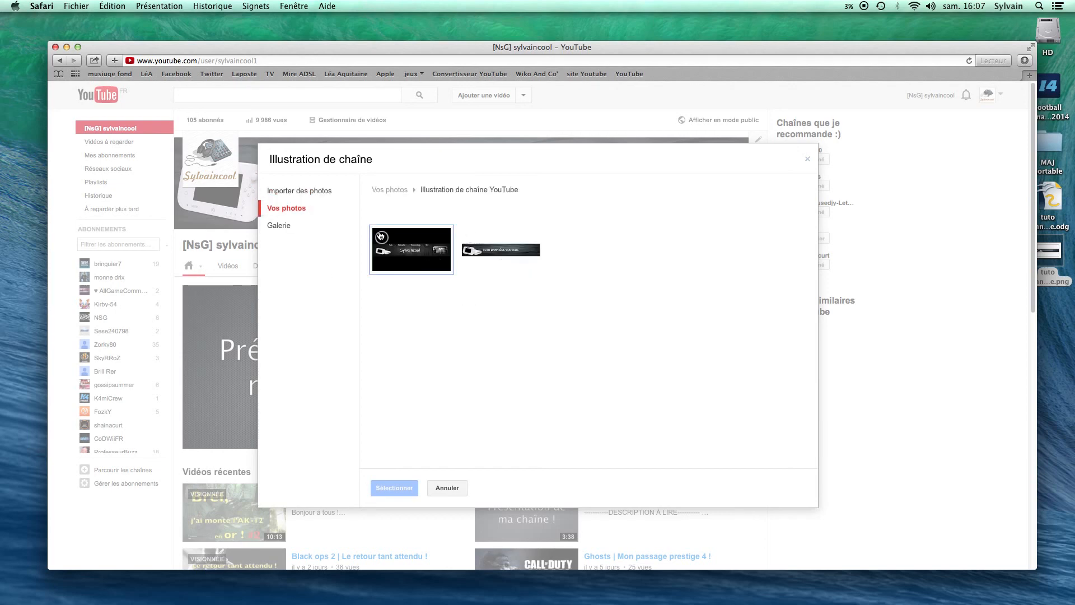
click(379, 234)
click(394, 488)
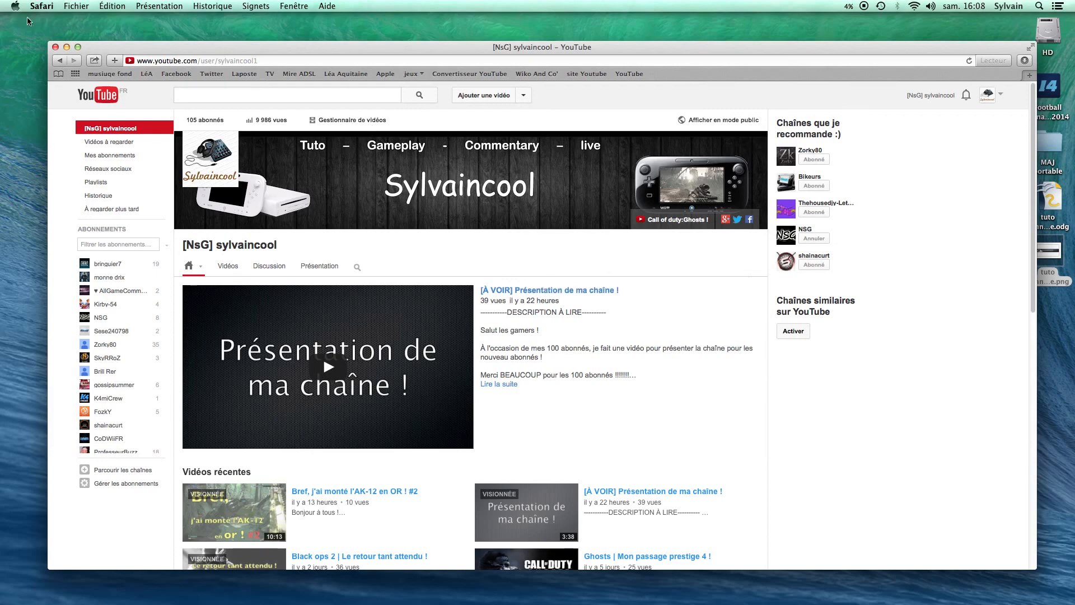
Hide Safari, reopen "tuto bannière.odg" from the desktop in OpenOffice Draw to check that its title is editable, and quit OpenOffice
key(super+h)
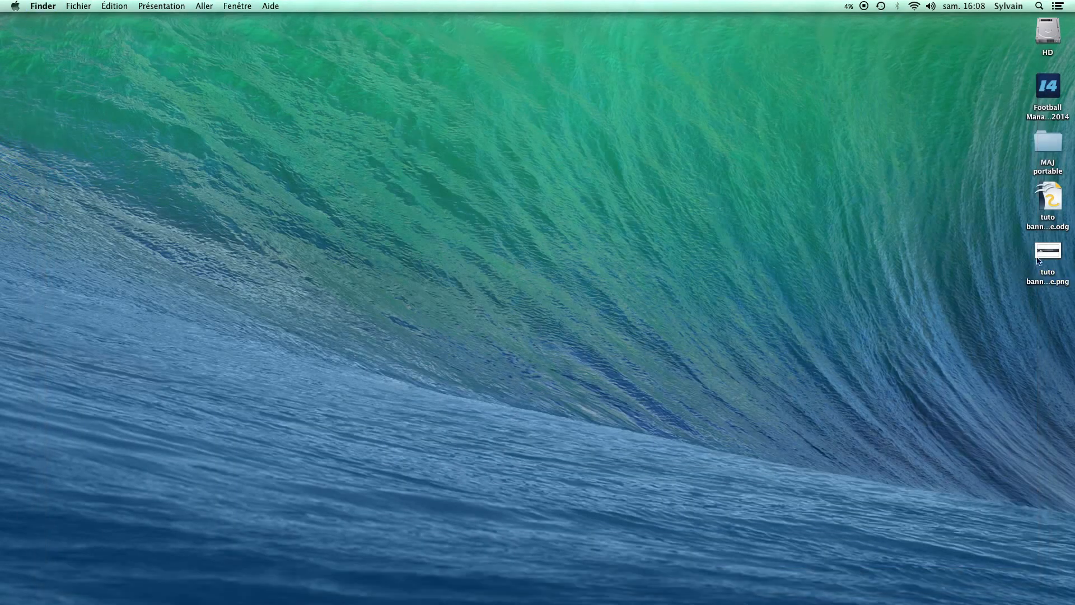
click(1045, 200)
double_click(1045, 200)
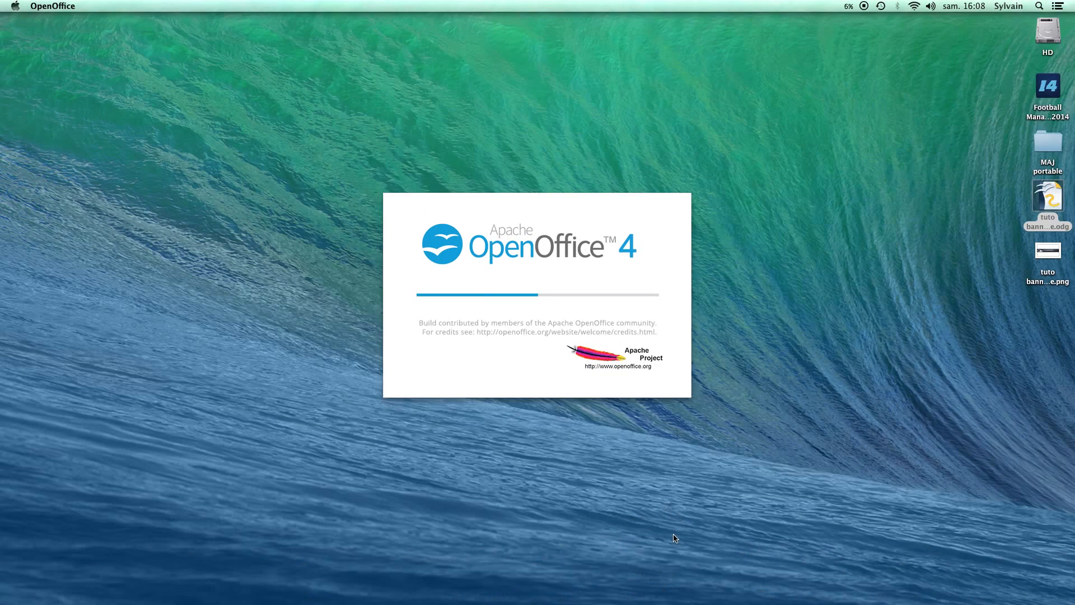
mouse_move(616, 603)
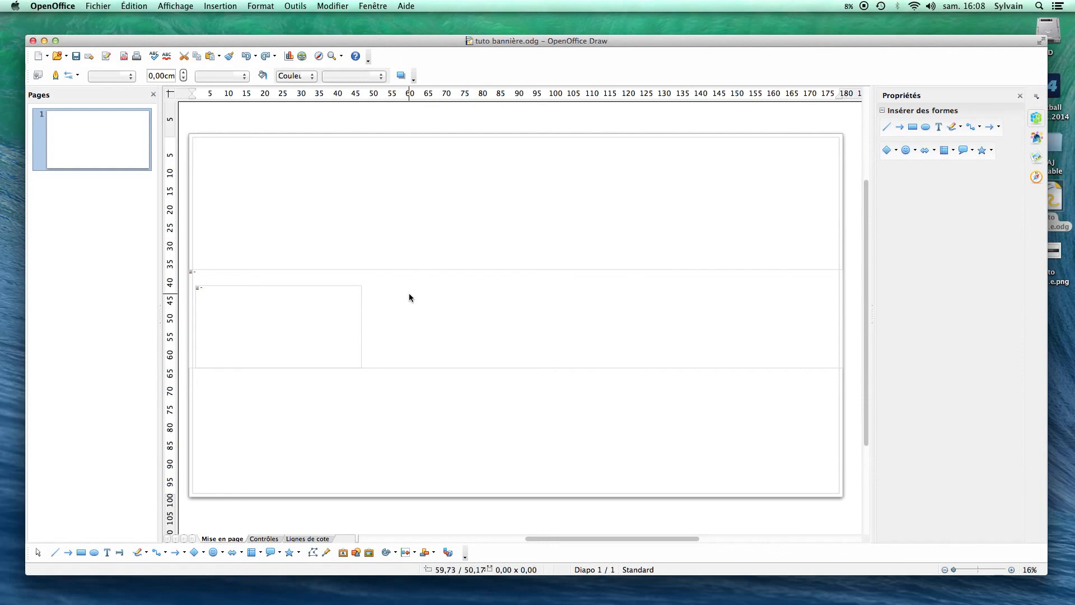
drag(490, 326, 483, 327)
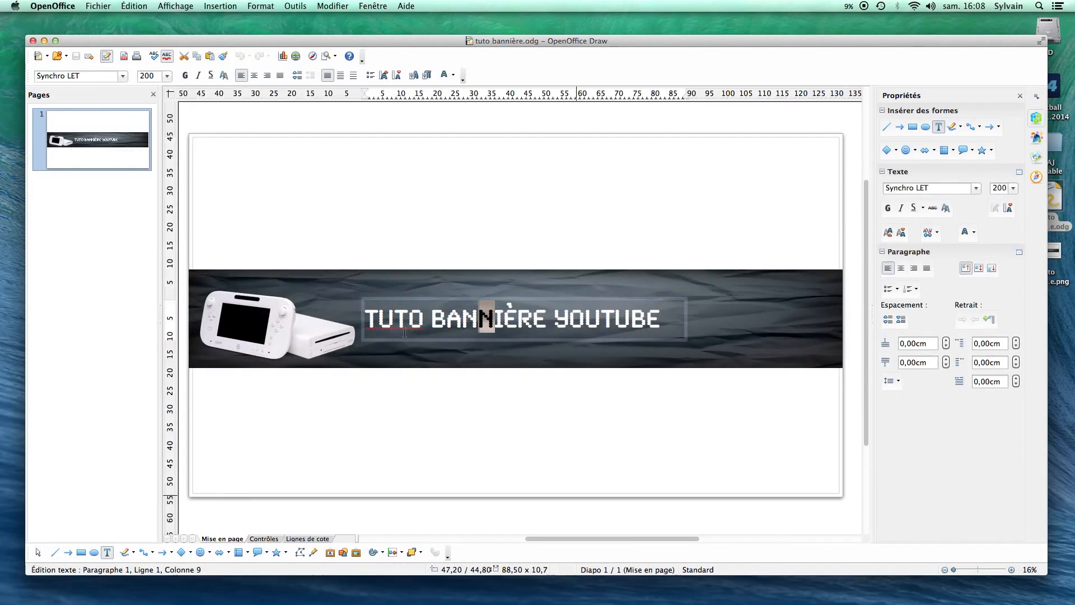
key(super+q)
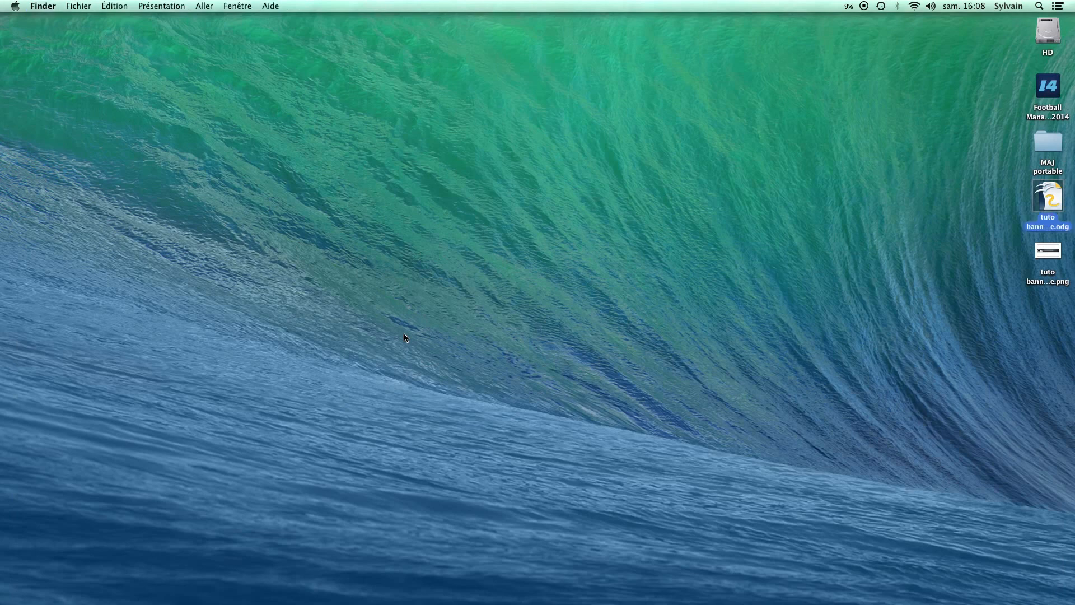